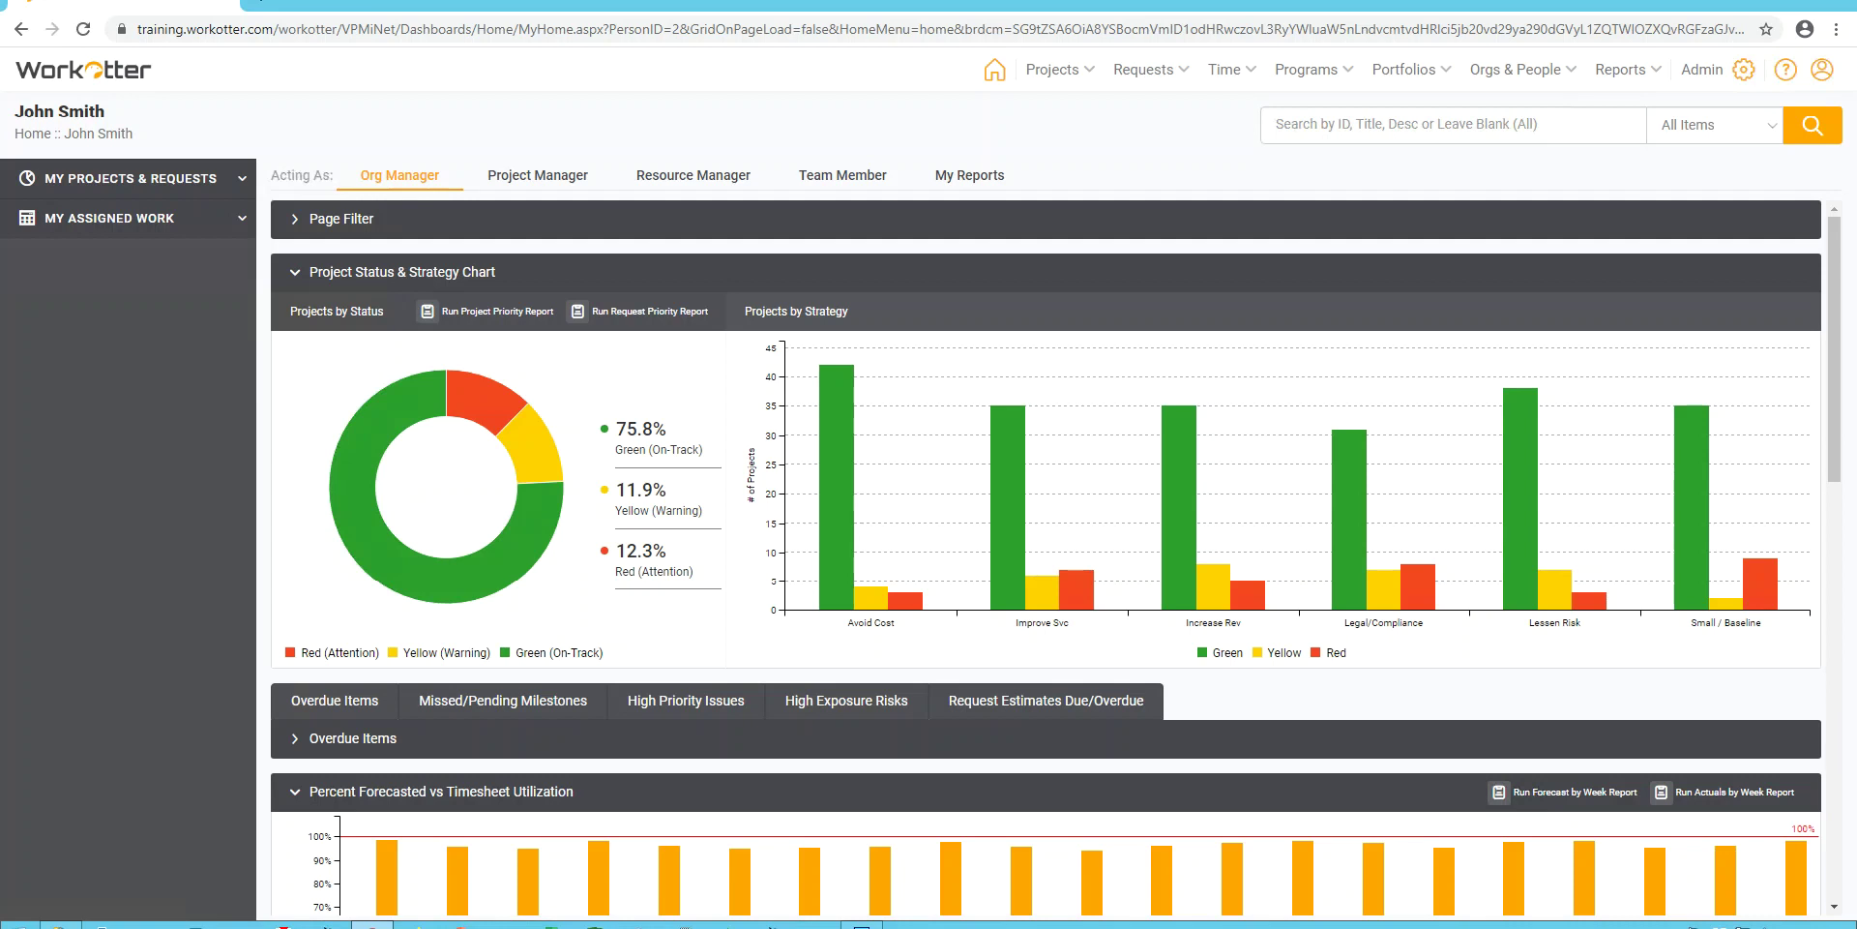
# Go from Admin home to the WorkOtter Global Settings (Caution) page under System Settings.
pyautogui.click(1701, 70)
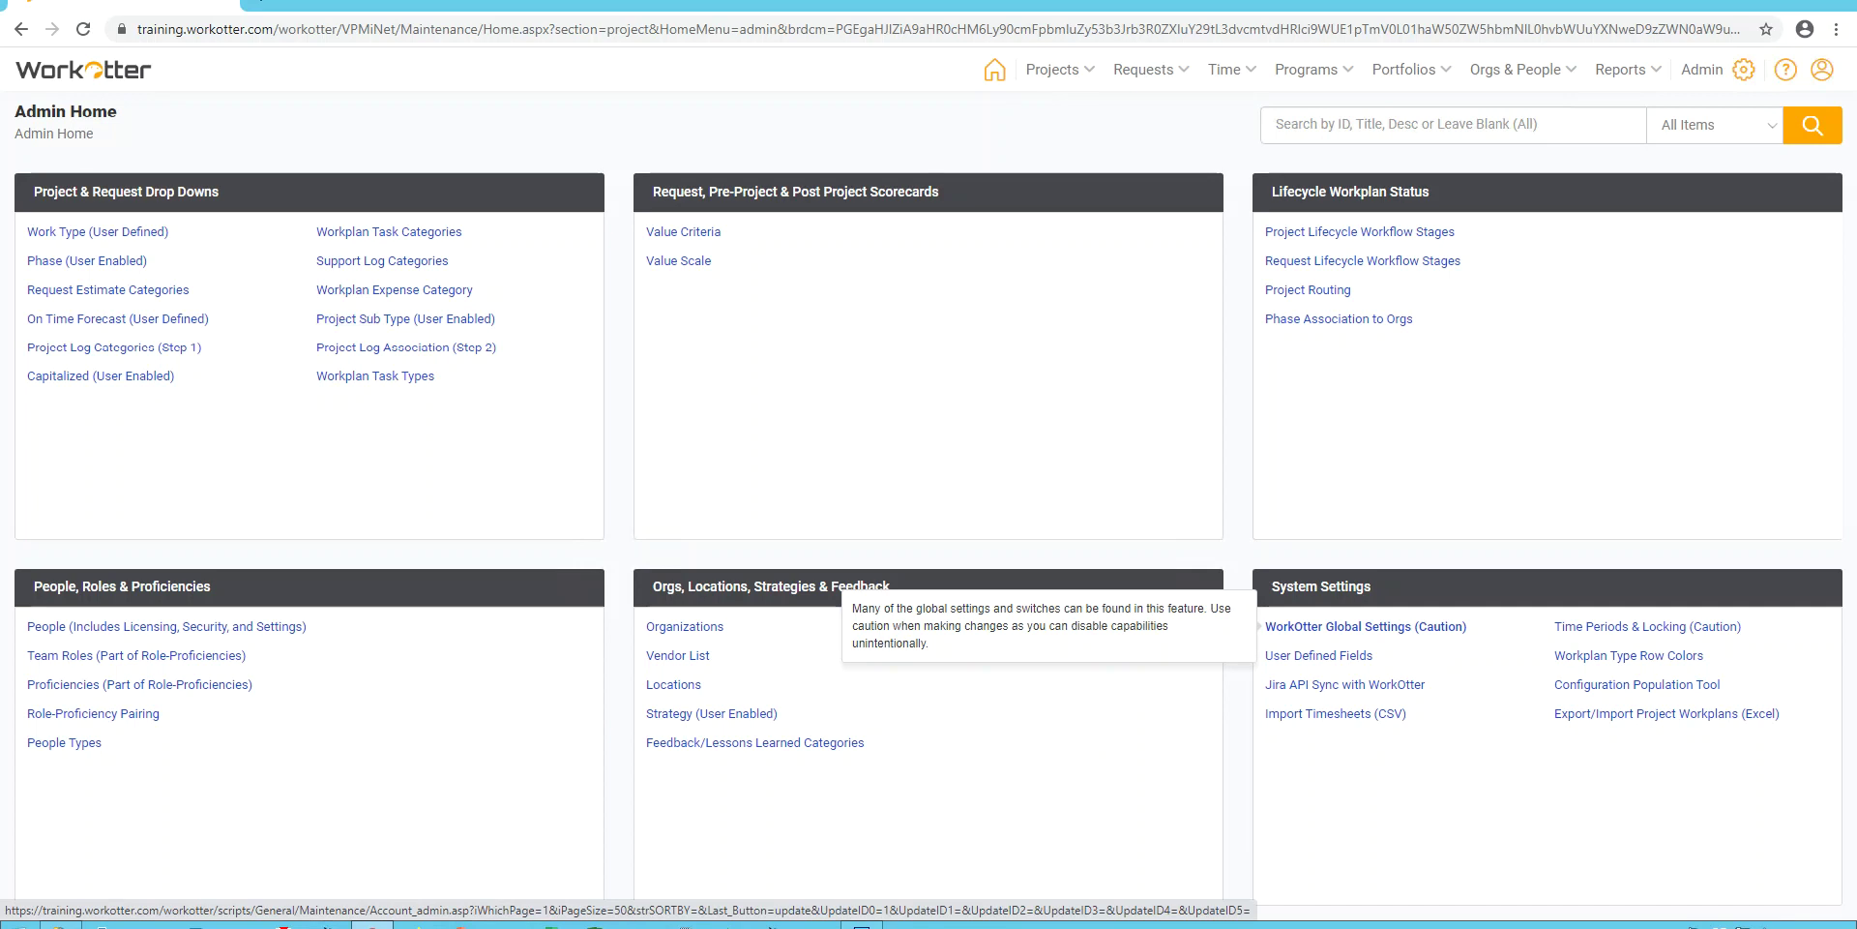
pyautogui.click(1365, 626)
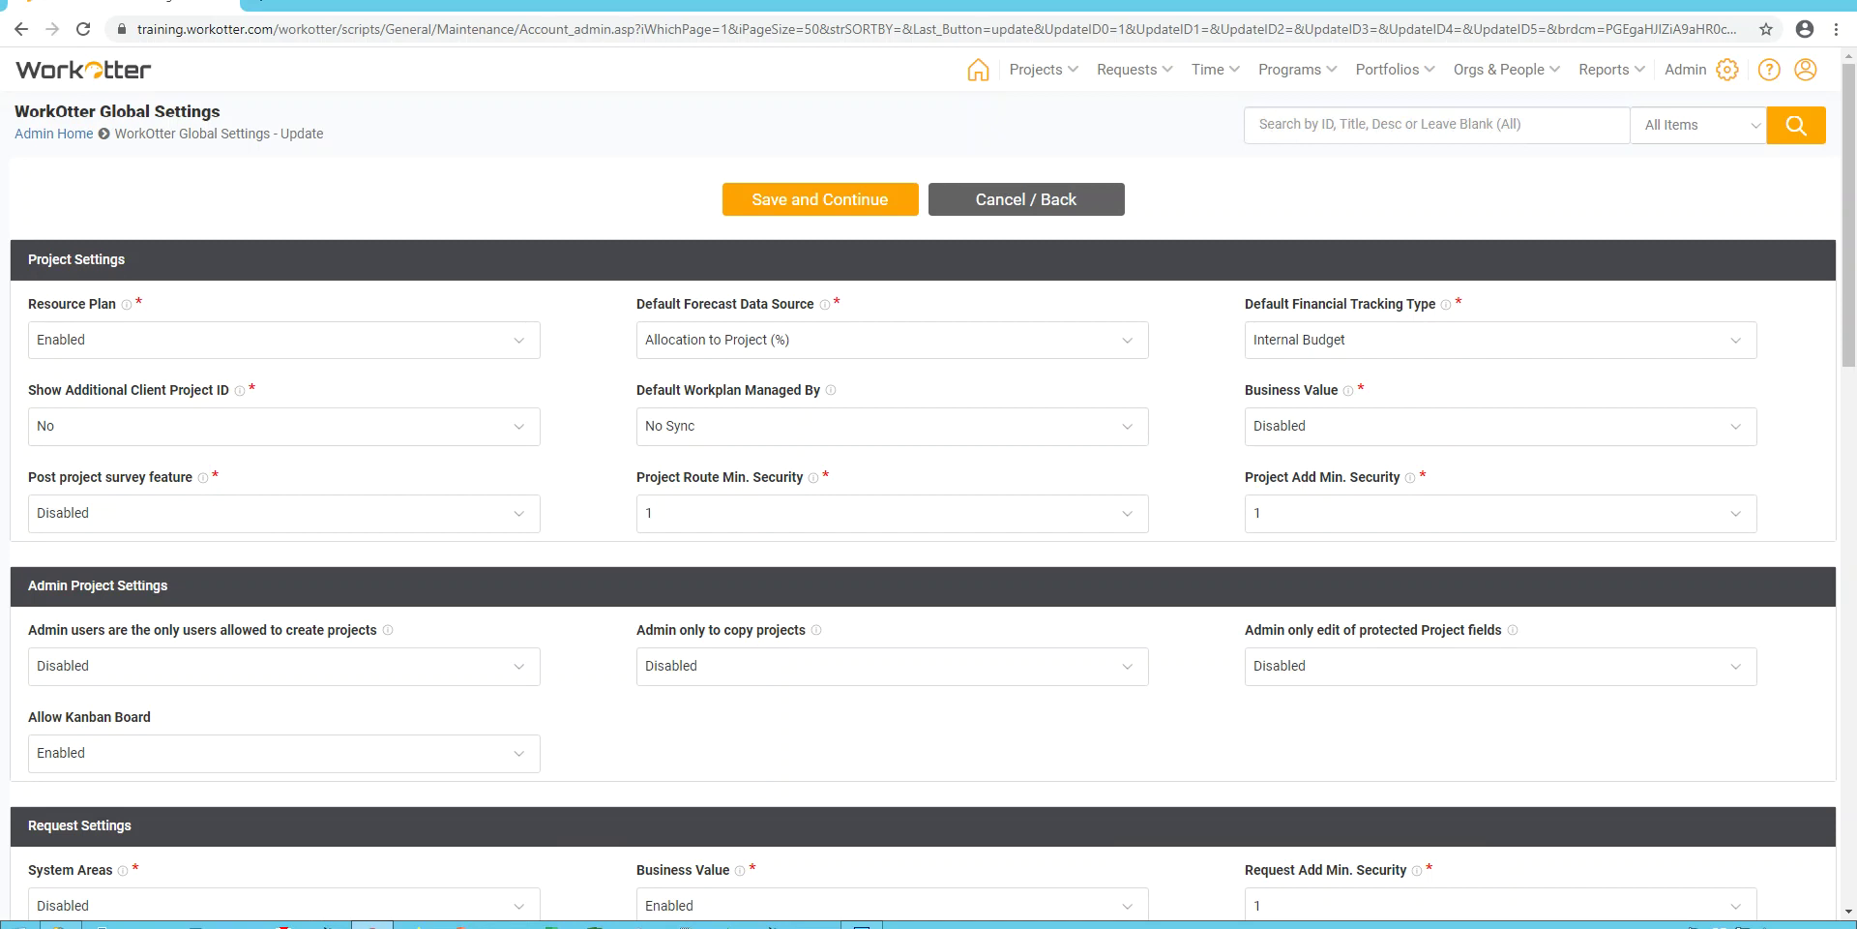
# Set Resource Plan to Disabled, switching the forecast data source to No Forecasting.
pyautogui.hotkey('alt', 'Down')
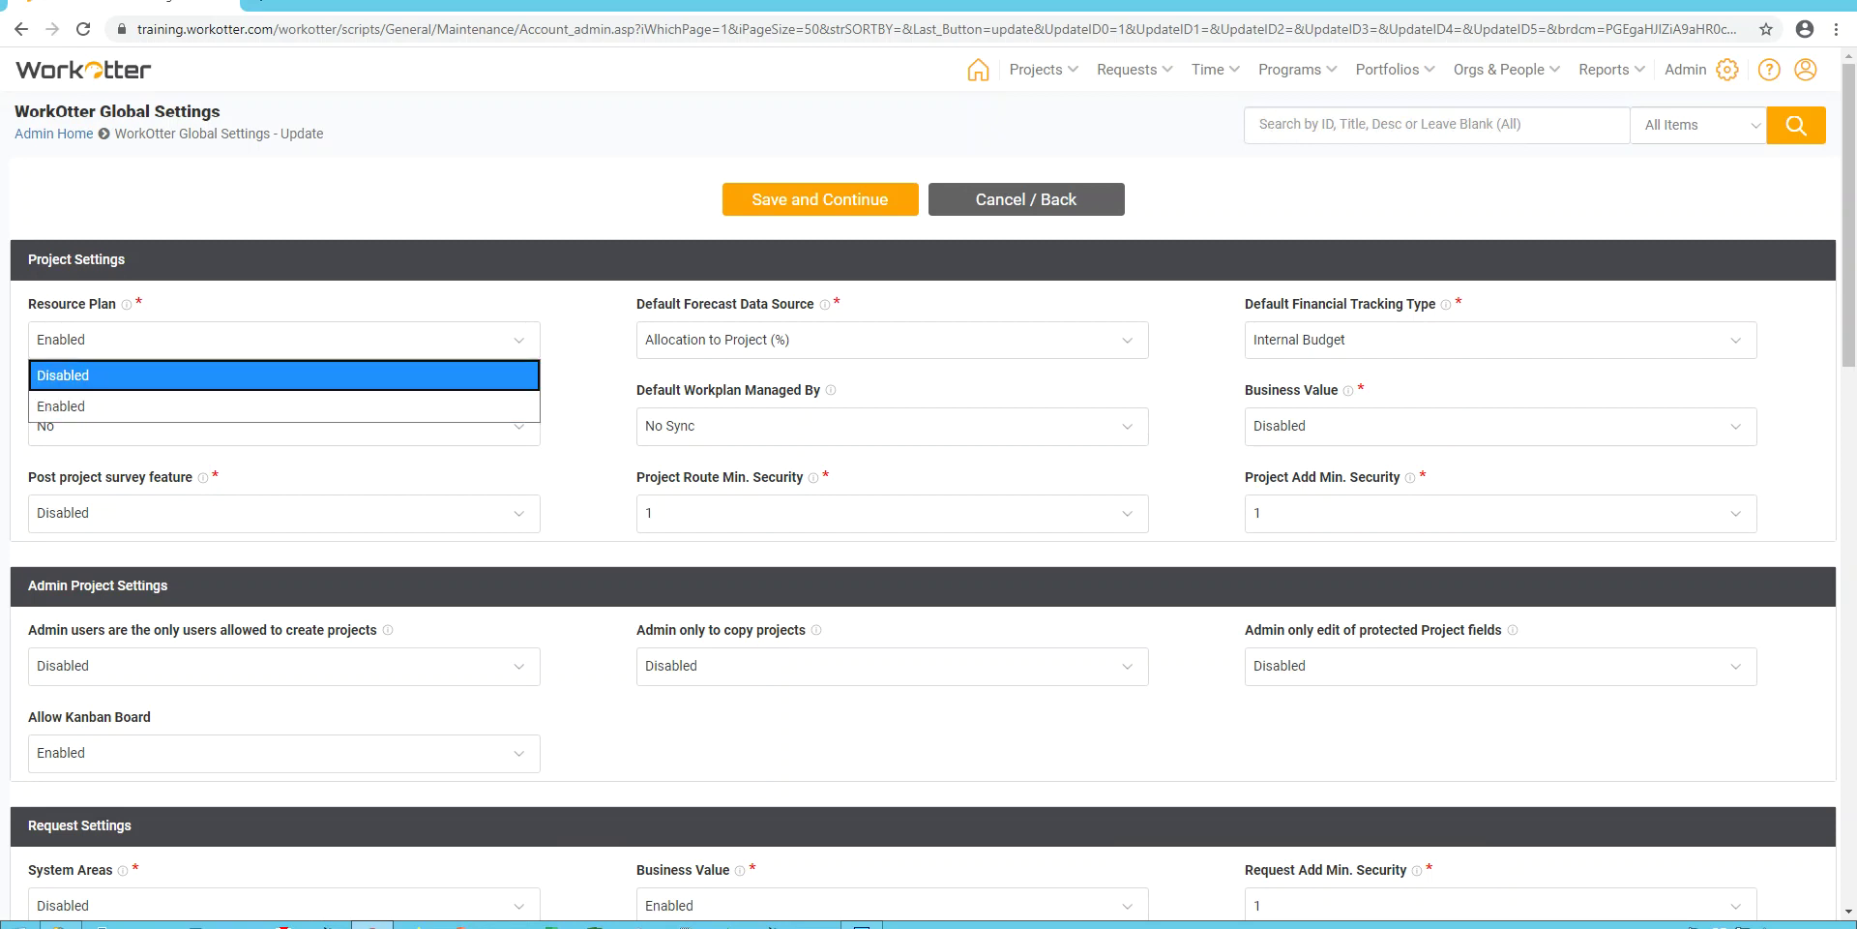
pyautogui.press('Return')
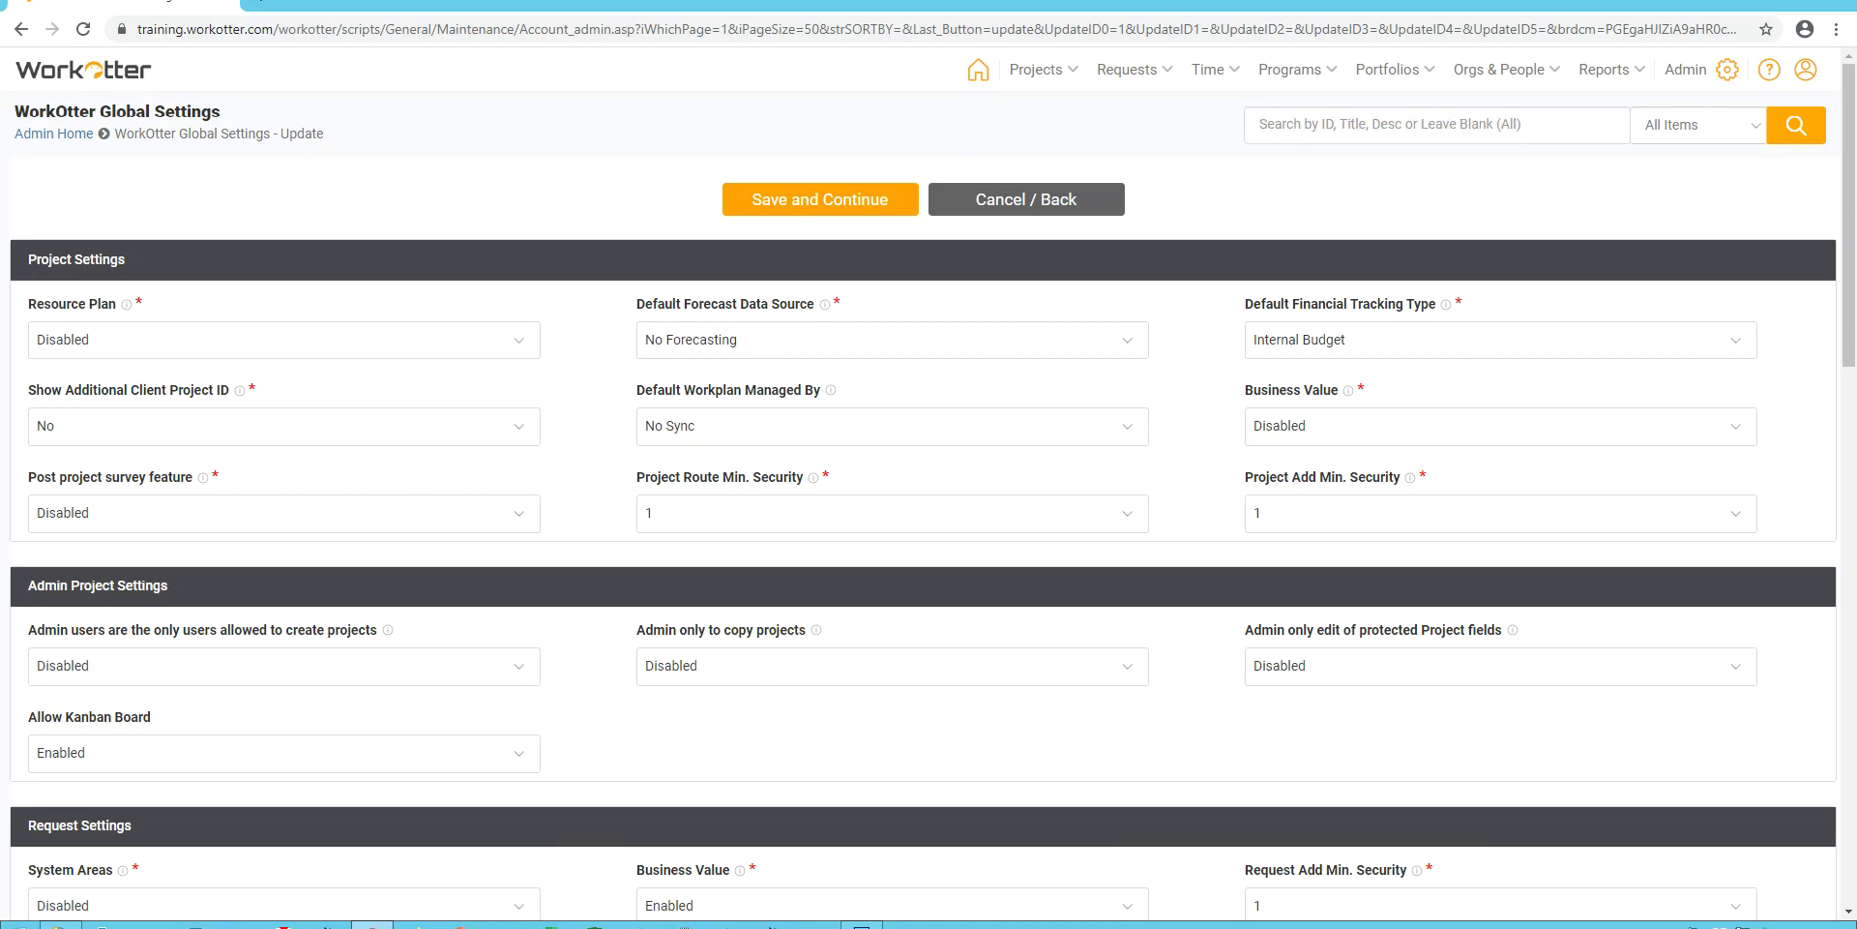
# Set Default Forecast Data Source to Task else Allocation to Project (%).
pyautogui.click(890, 340)
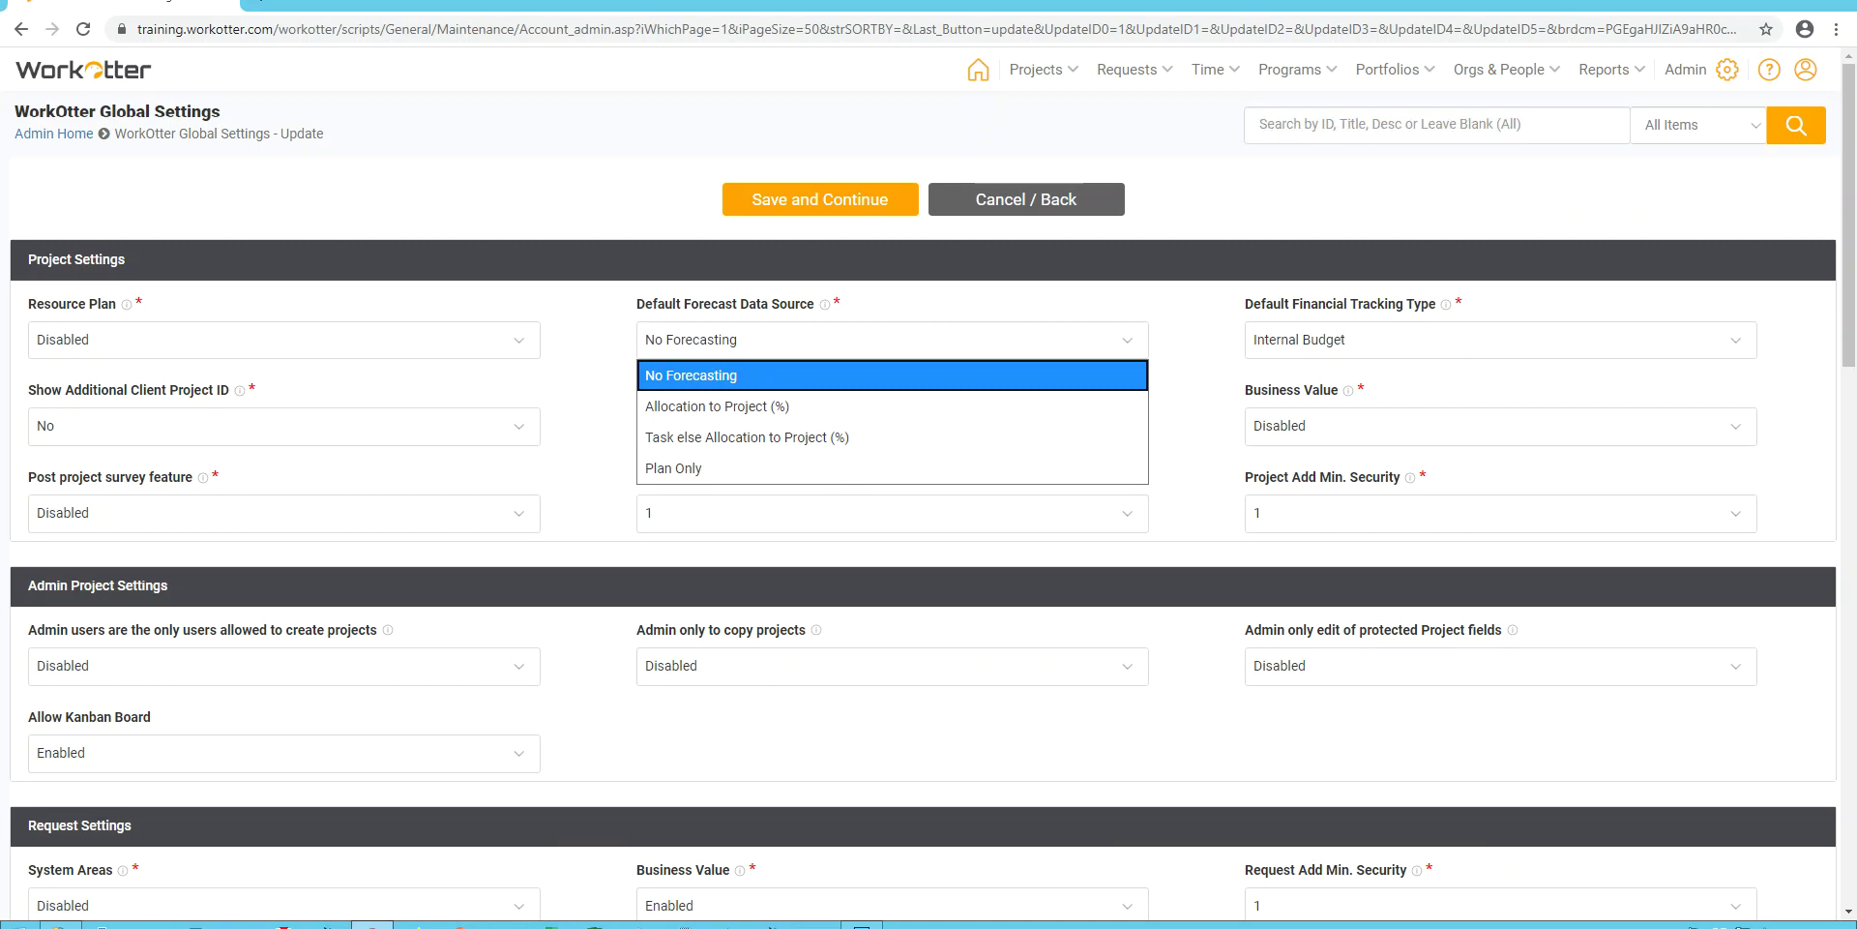
pyautogui.press('Down')
pyautogui.press('Down')
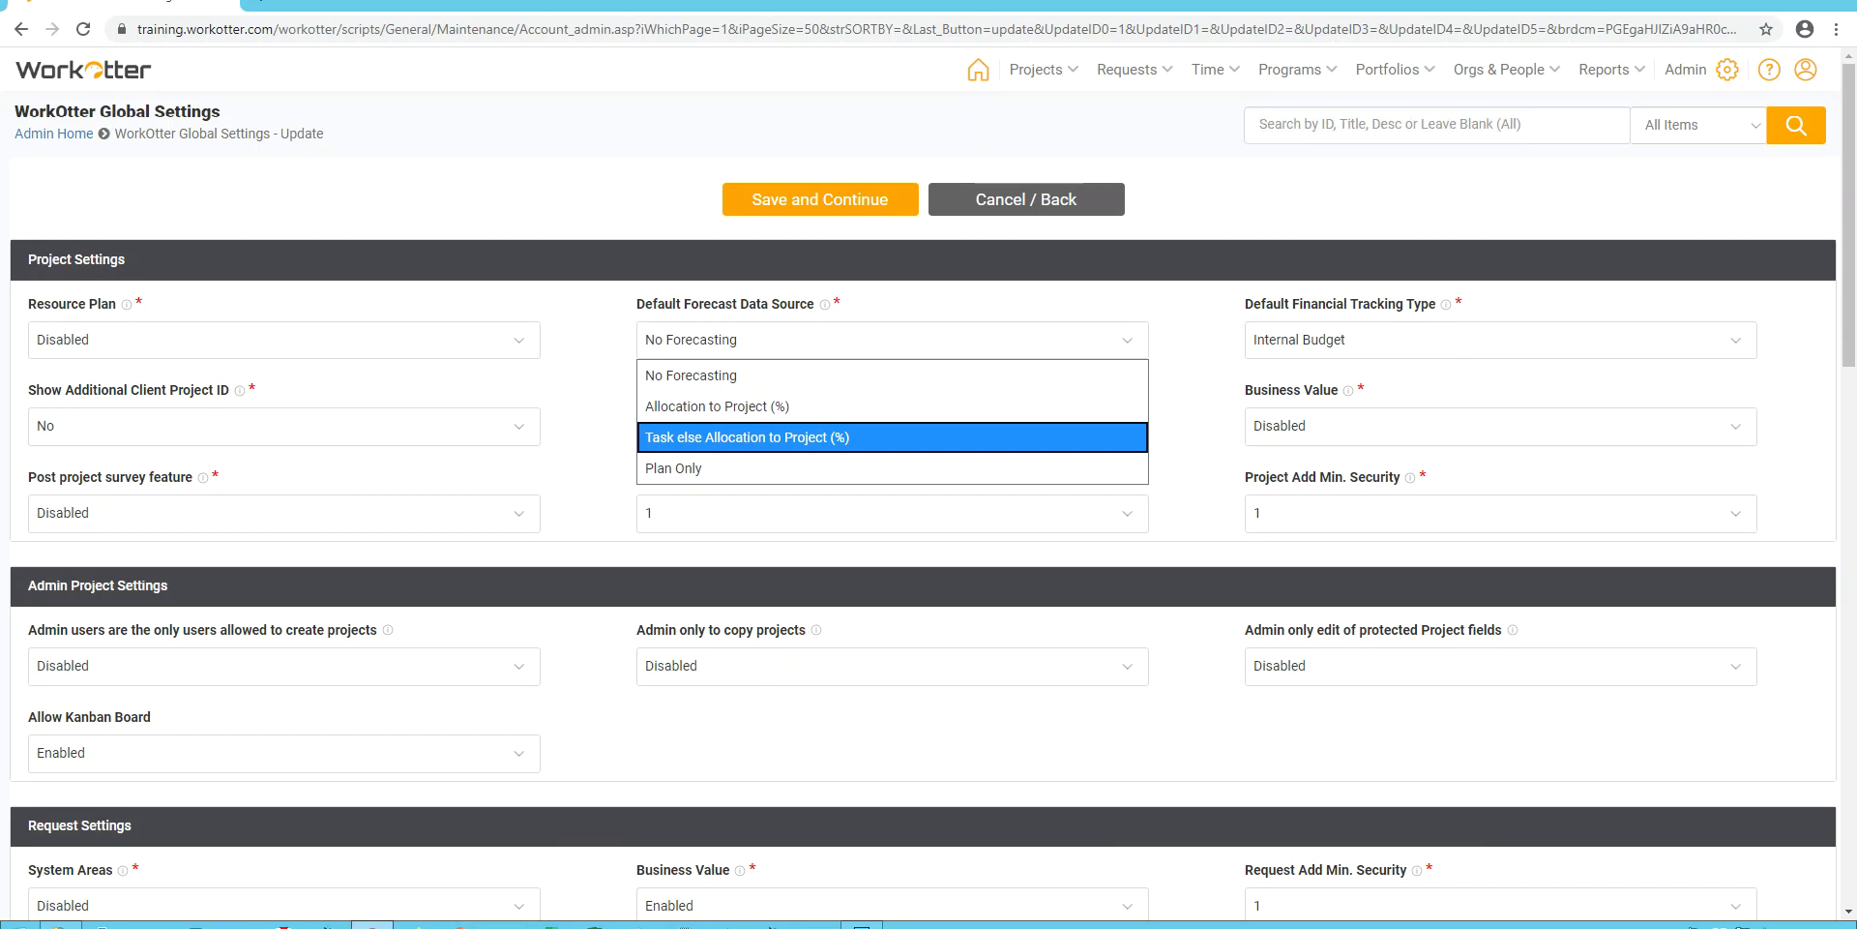
pyautogui.press('Up')
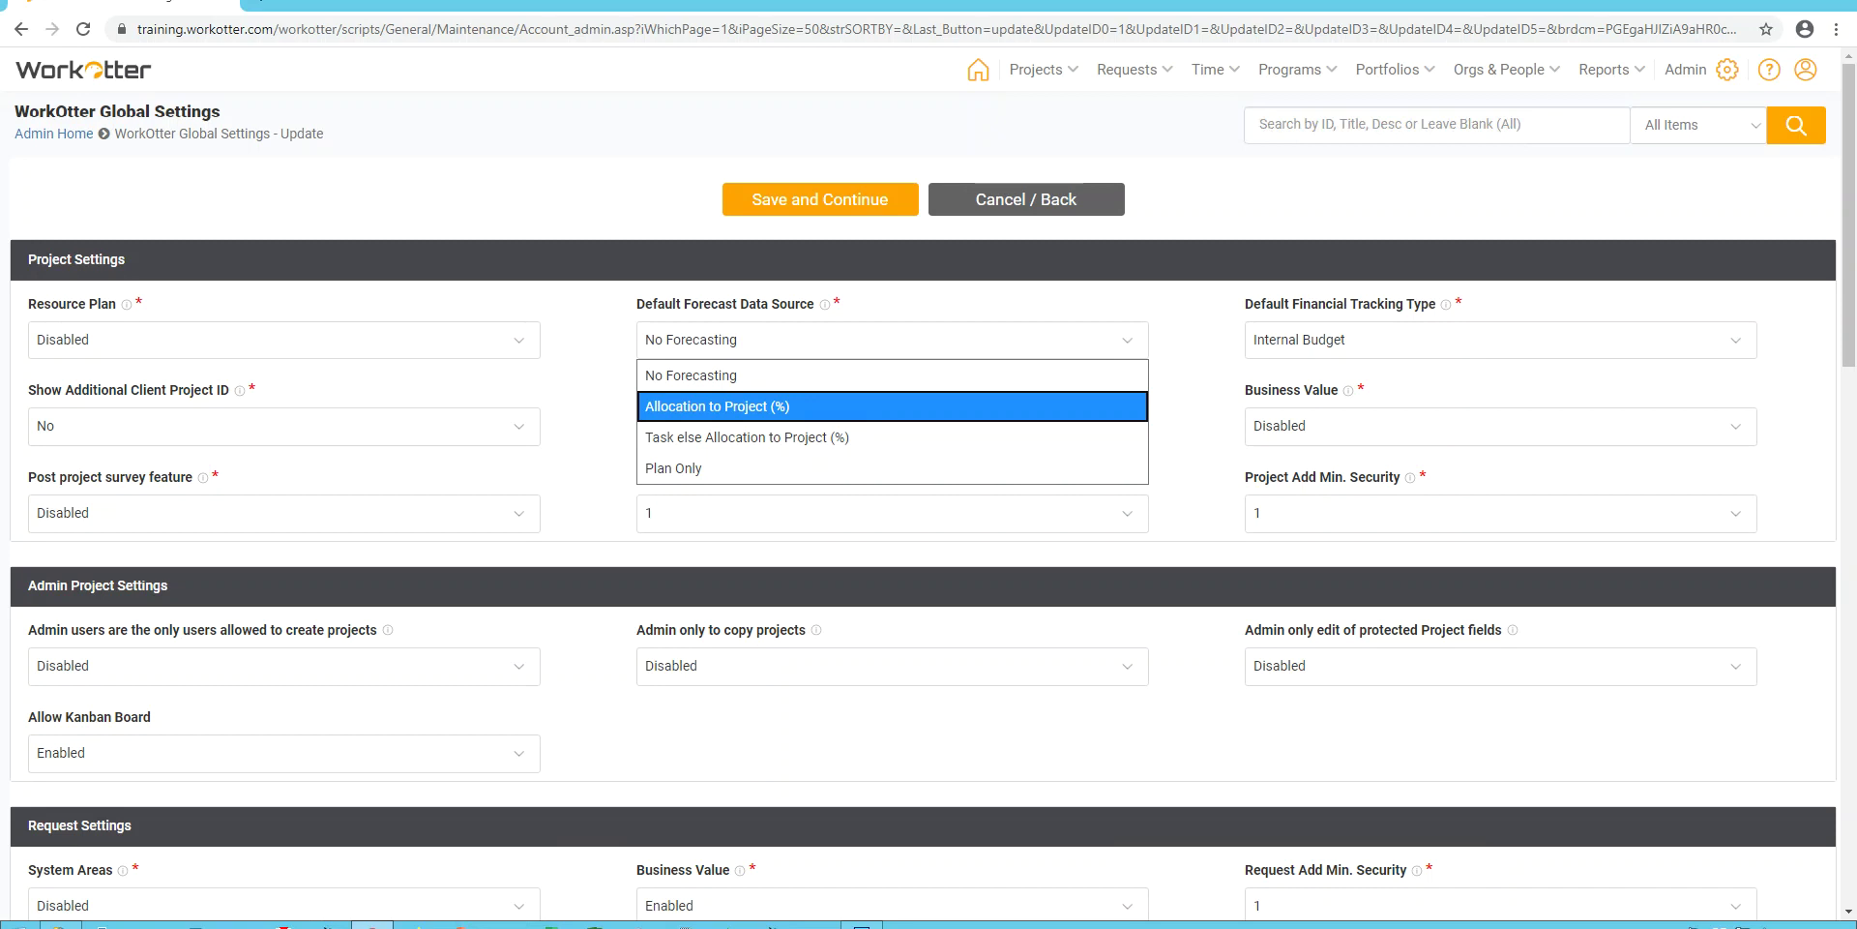
pyautogui.press('Up')
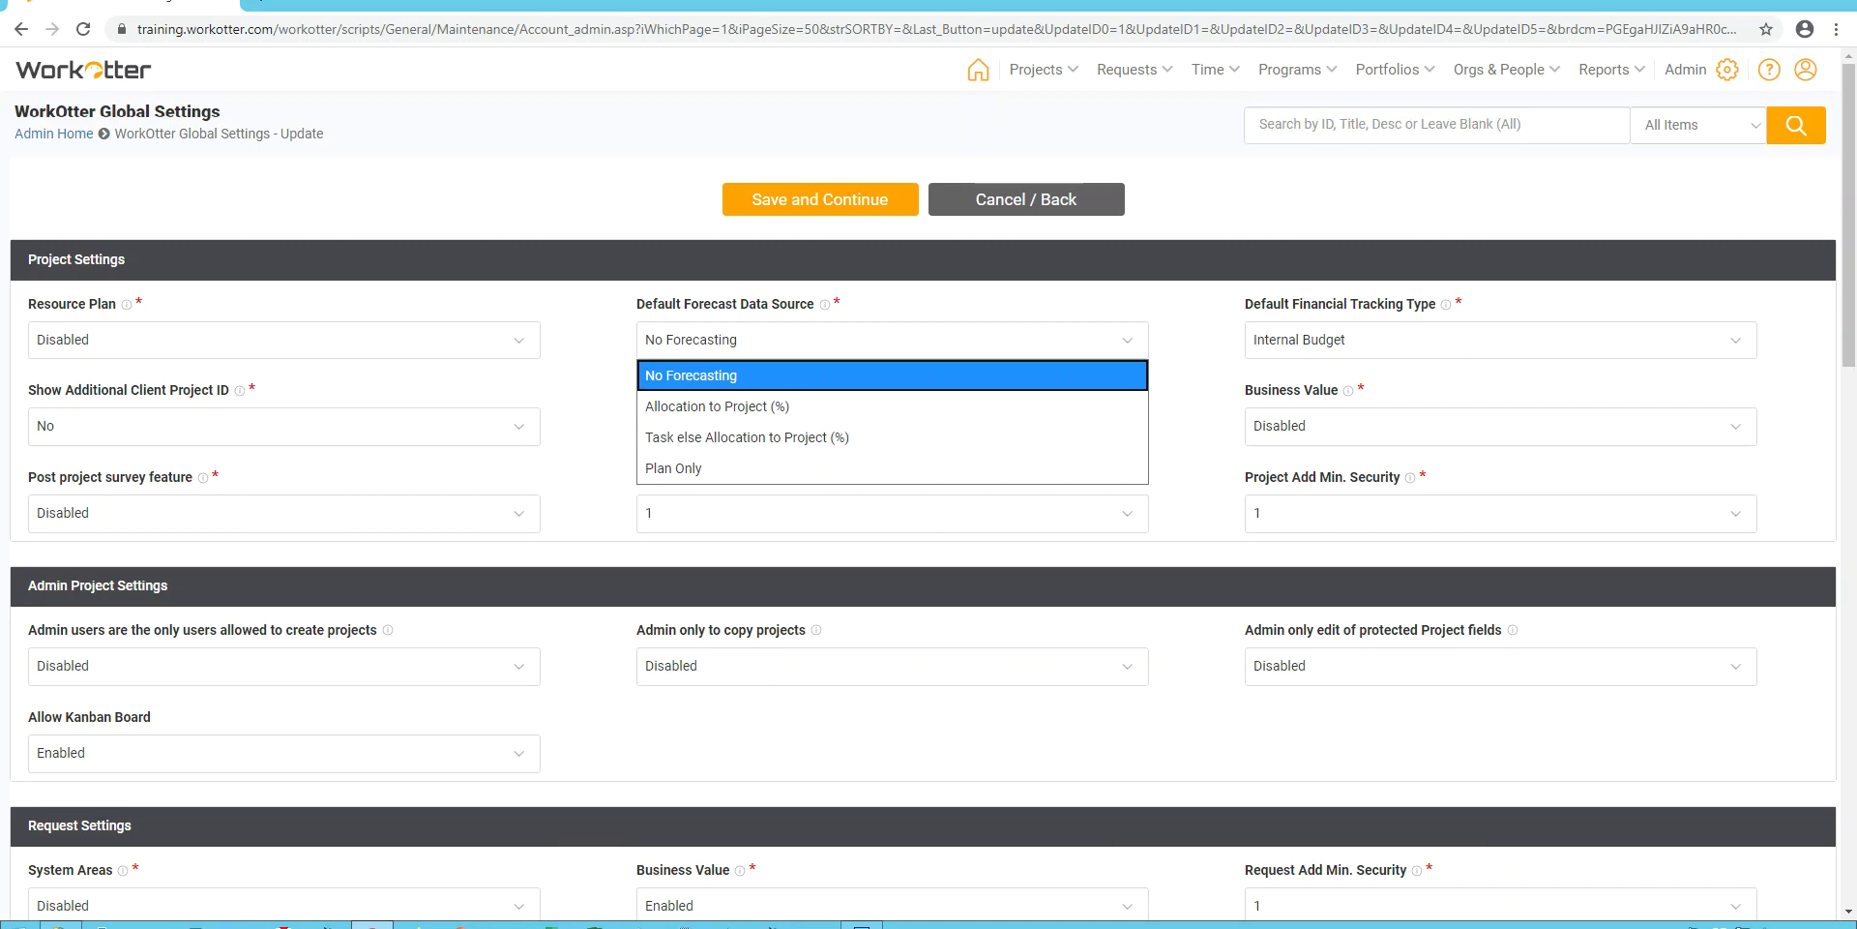
pyautogui.press('Down')
pyautogui.press('Down')
pyautogui.press('Return')
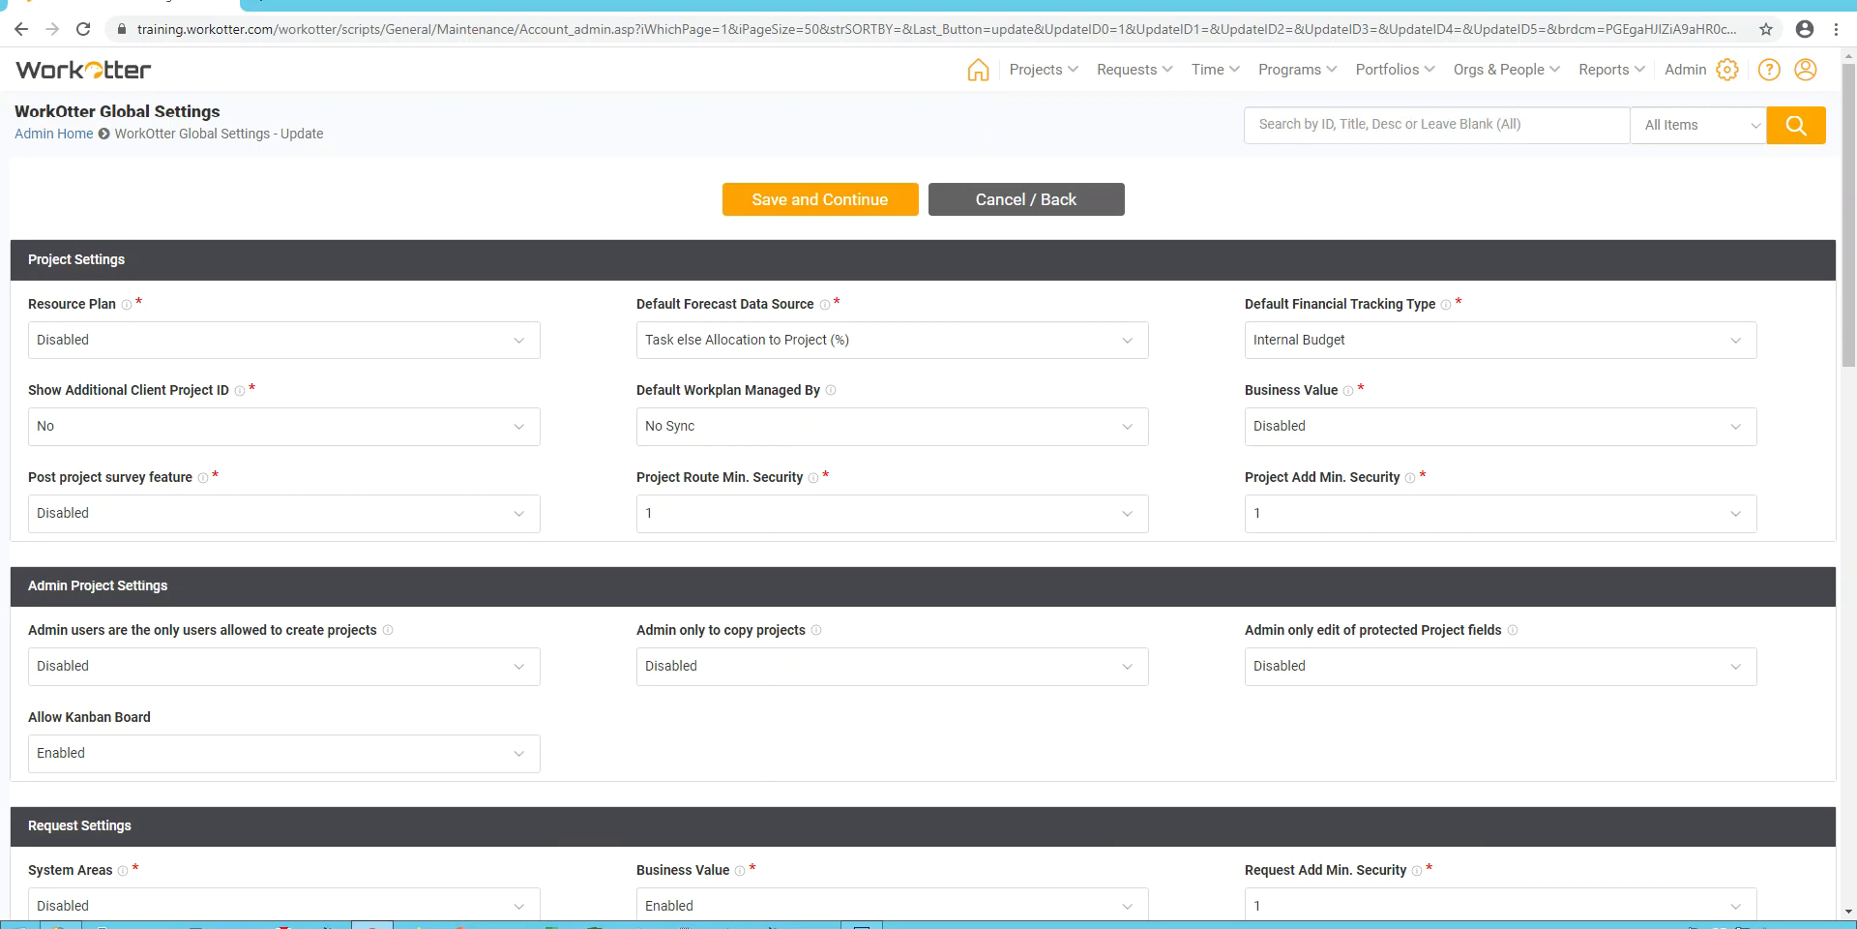
pyautogui.hotkey('alt', 'Down')
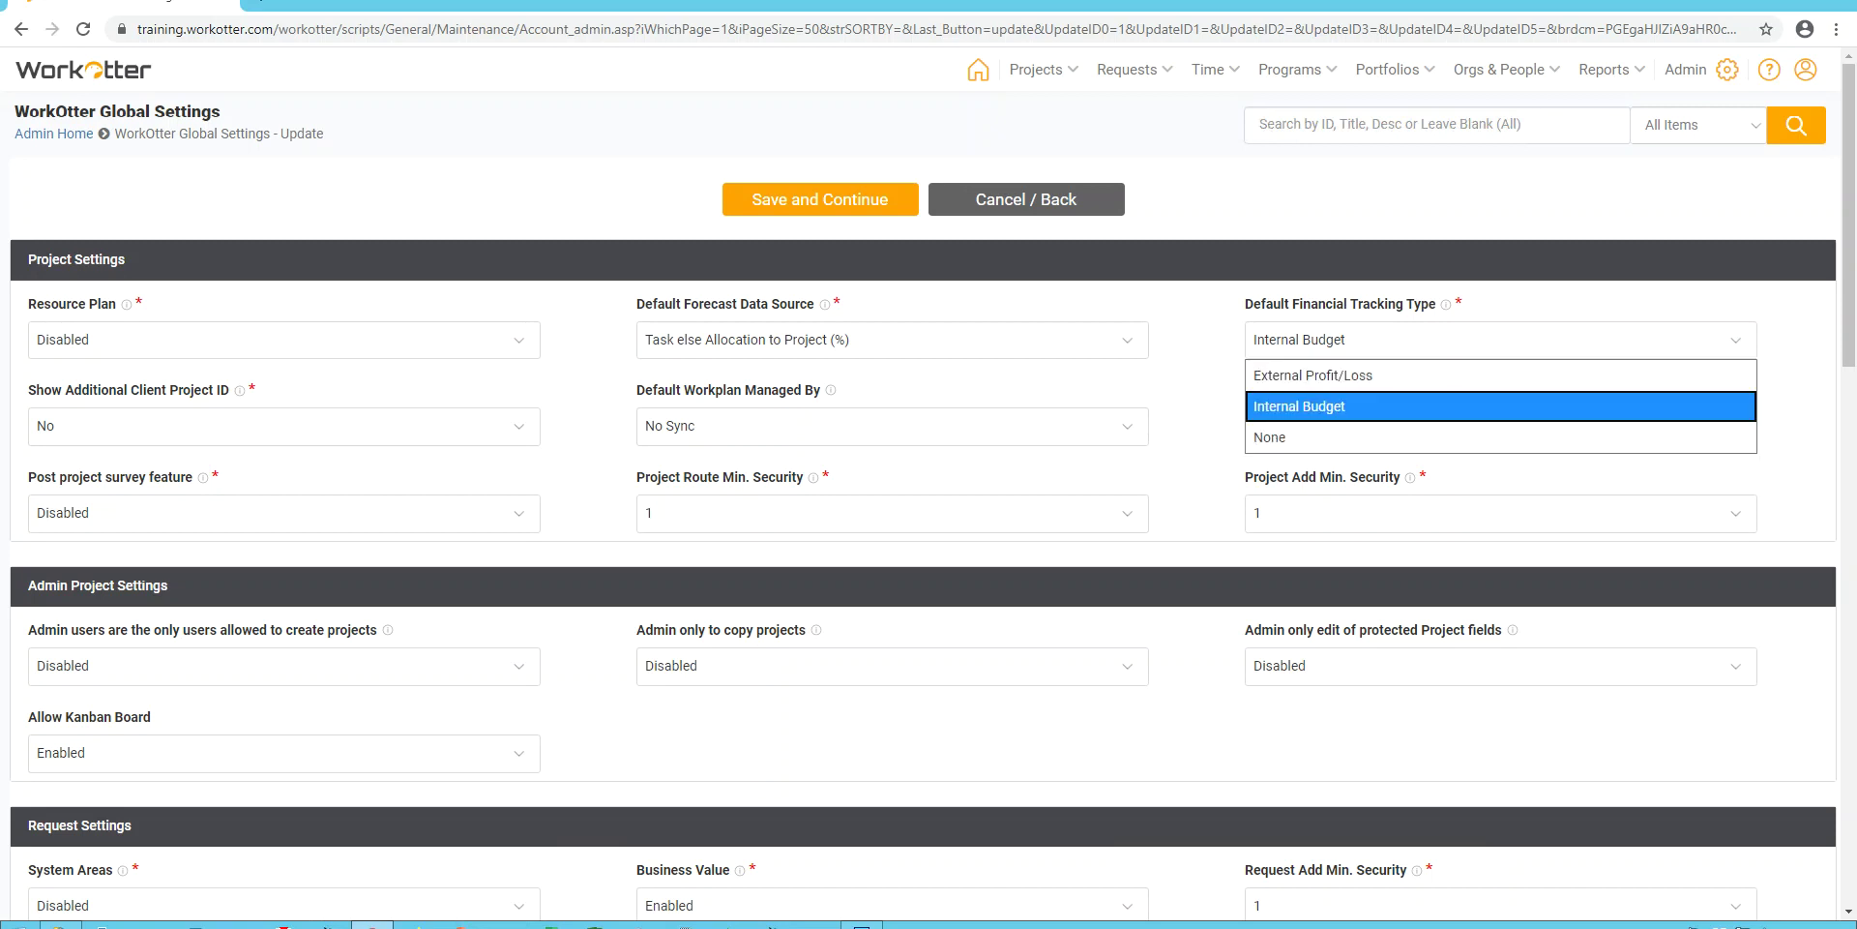
pyautogui.press('Up')
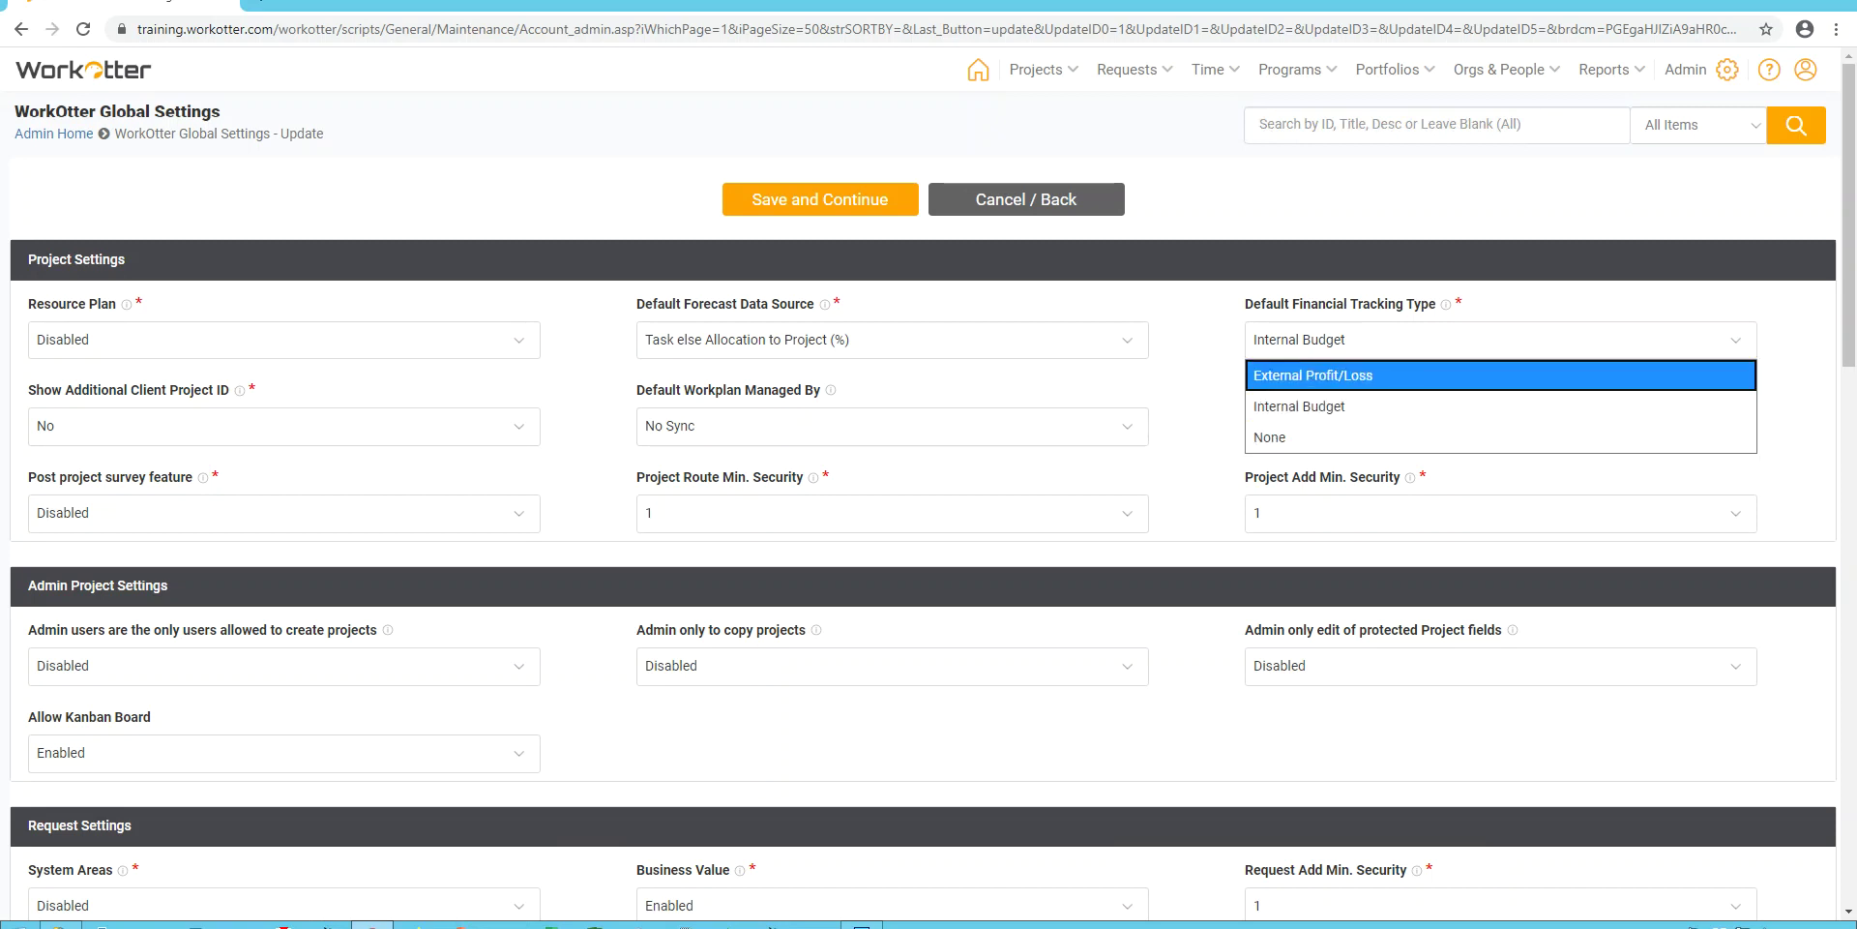
pyautogui.press('Down')
pyautogui.press('Down')
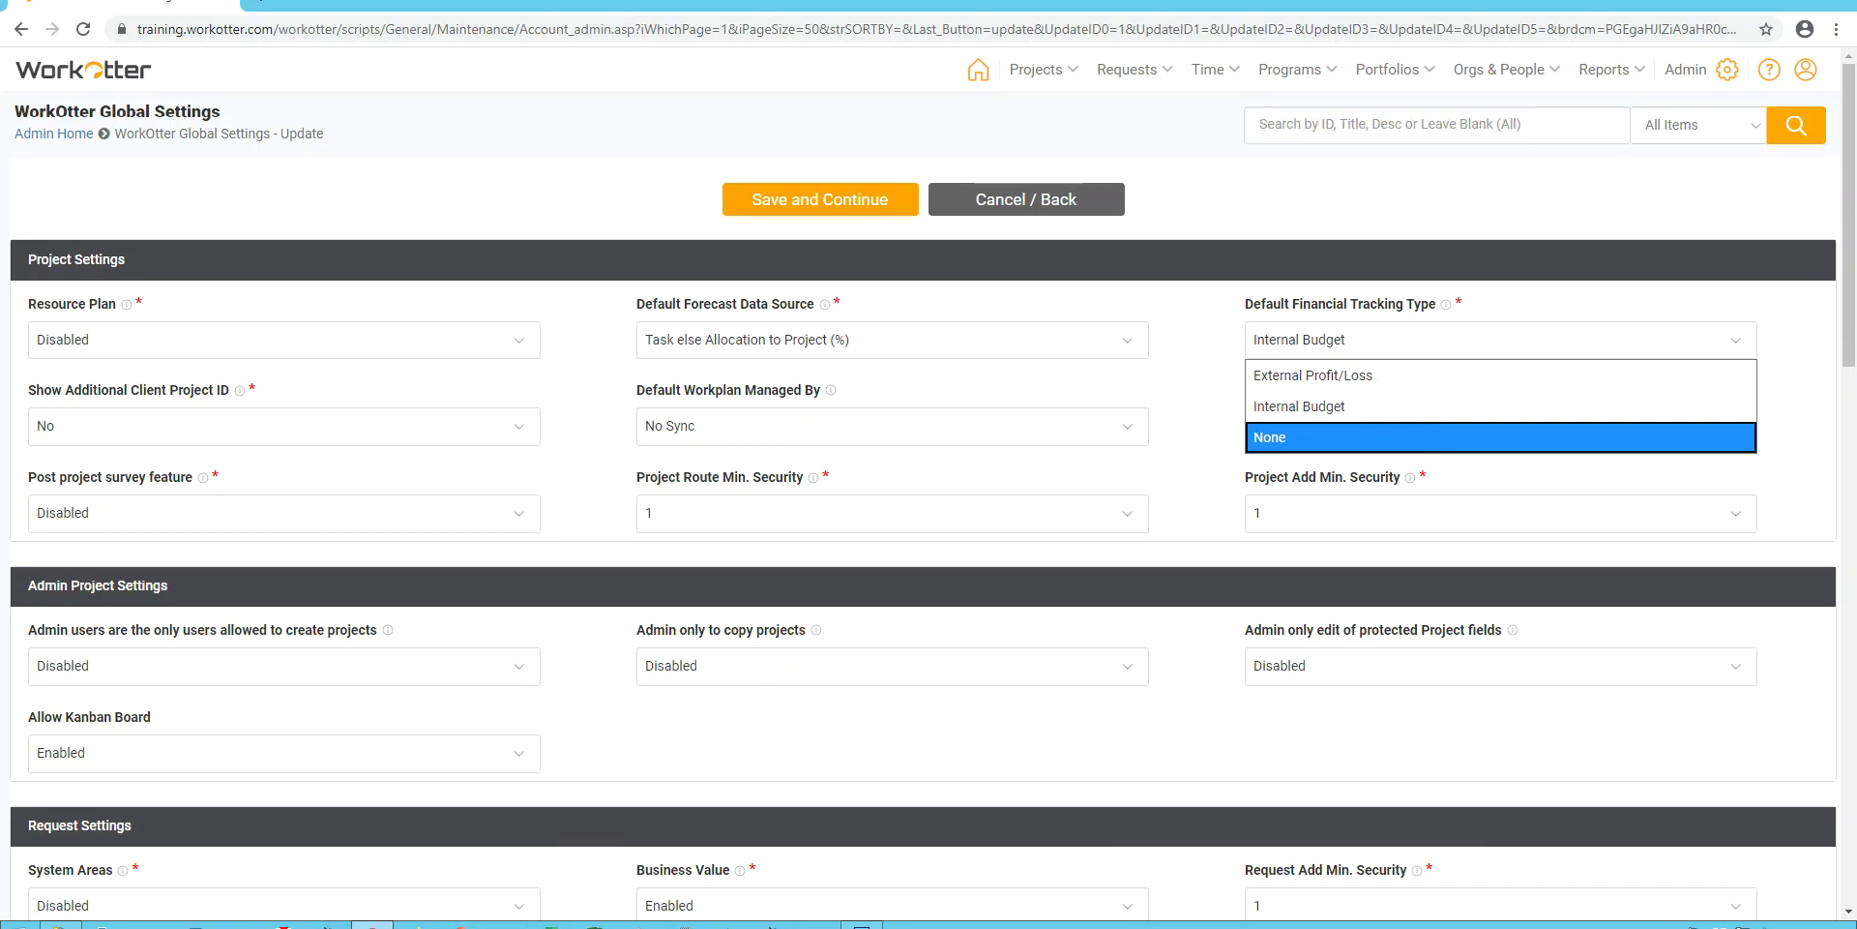
pyautogui.press('Up')
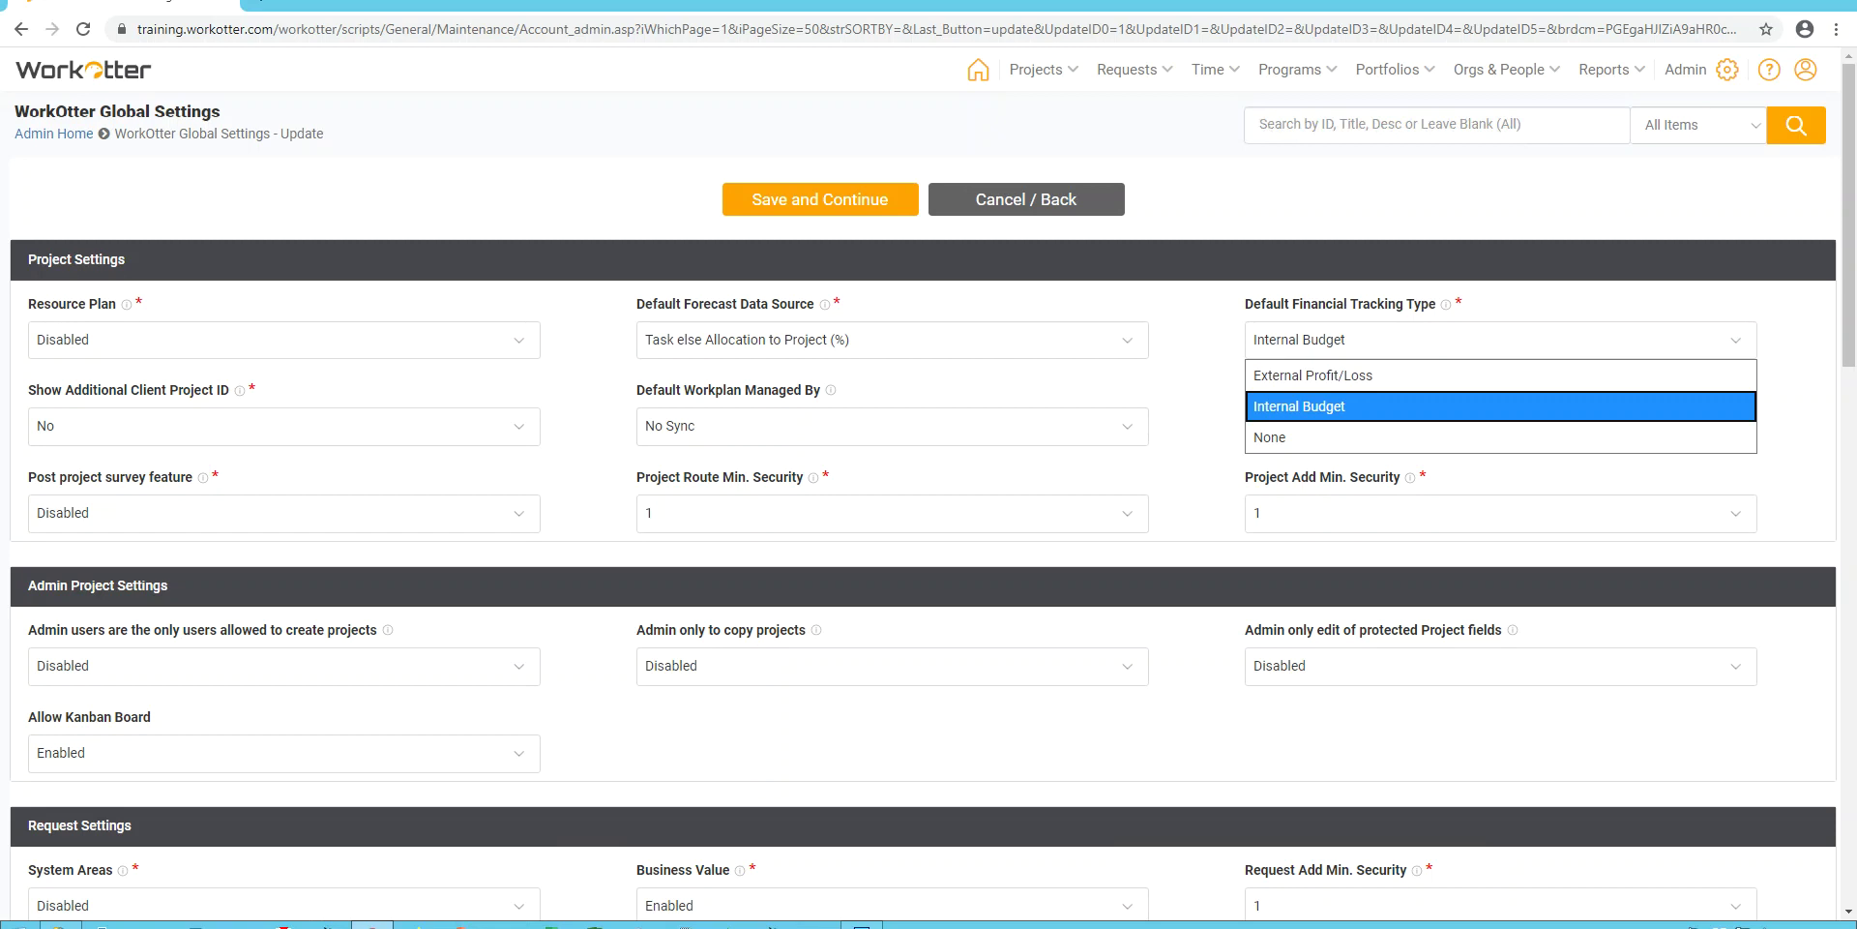
pyautogui.press('Up')
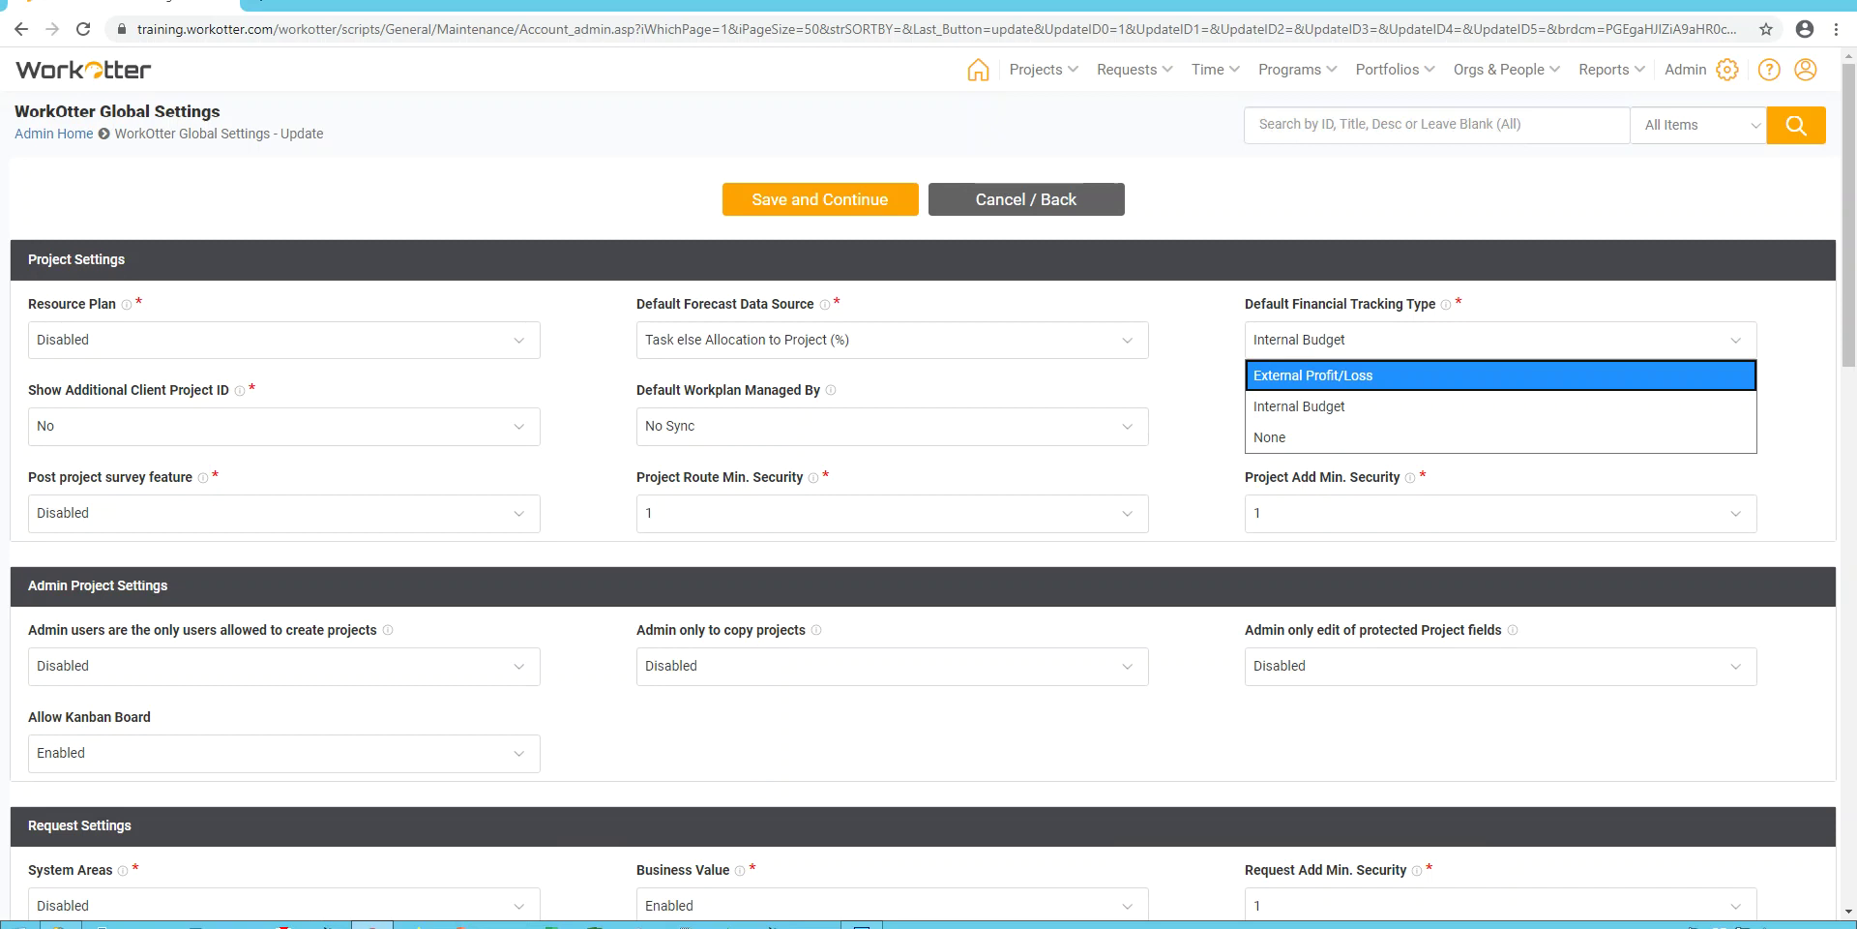
pyautogui.press('Down')
pyautogui.press('Up')
pyautogui.press('Down')
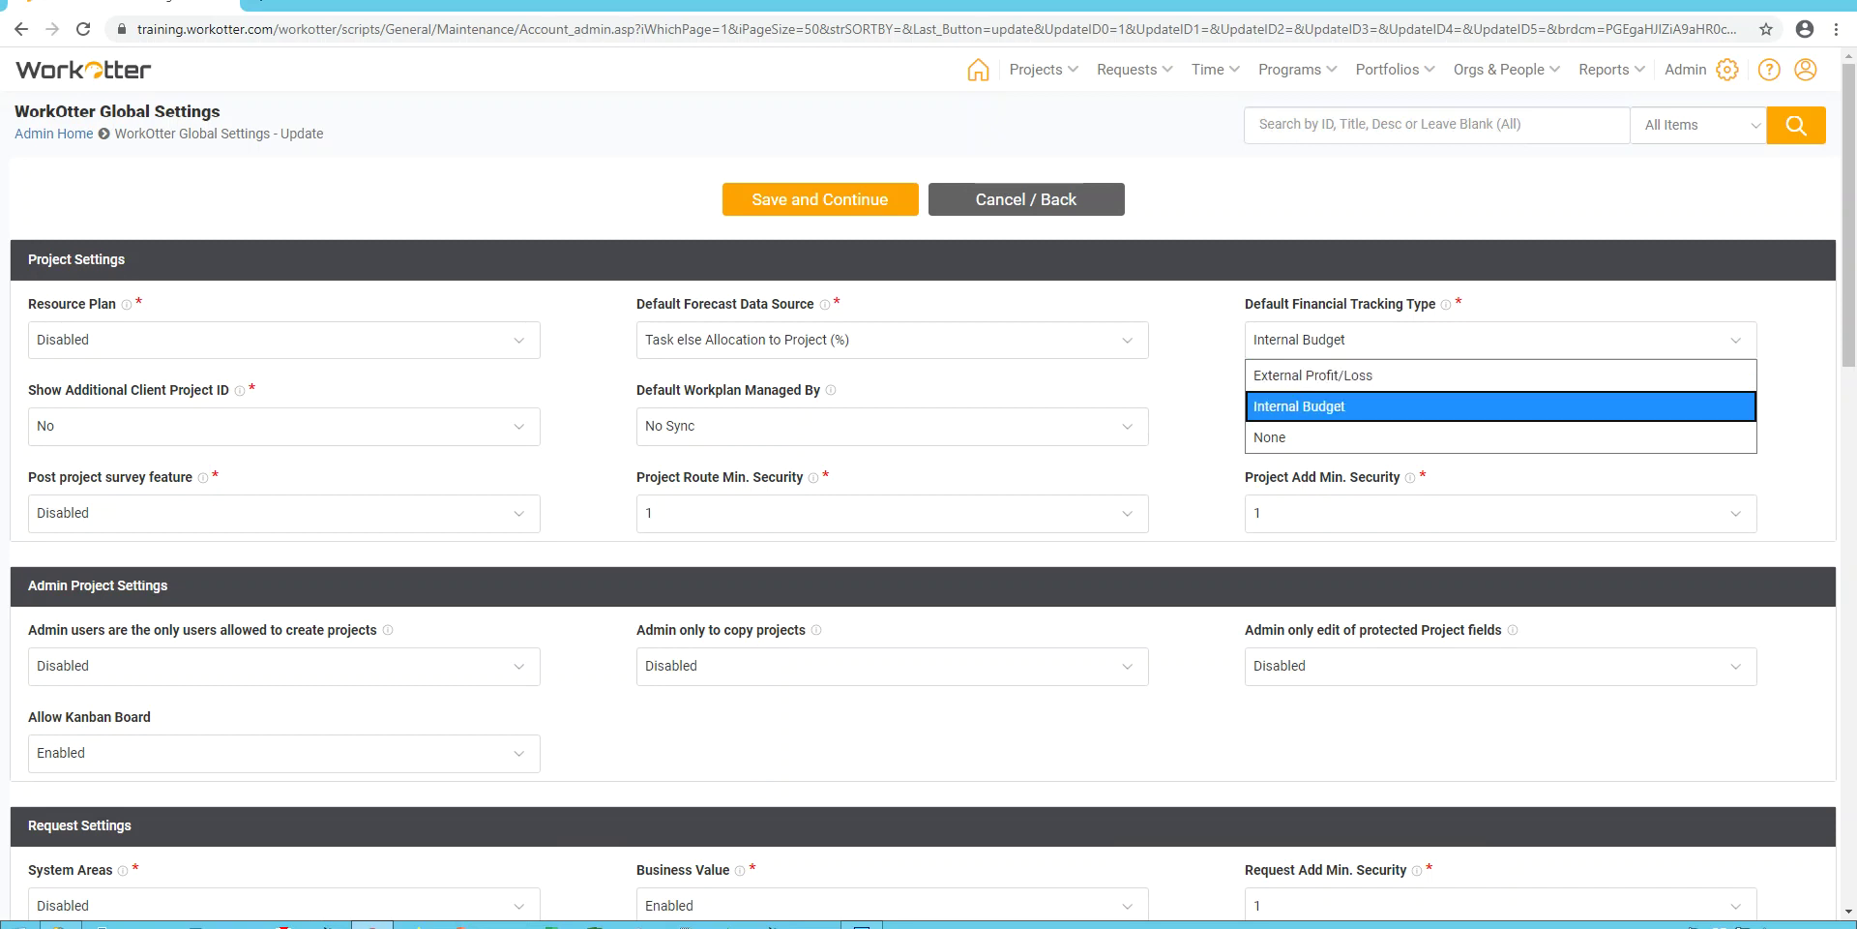
pyautogui.press('Return')
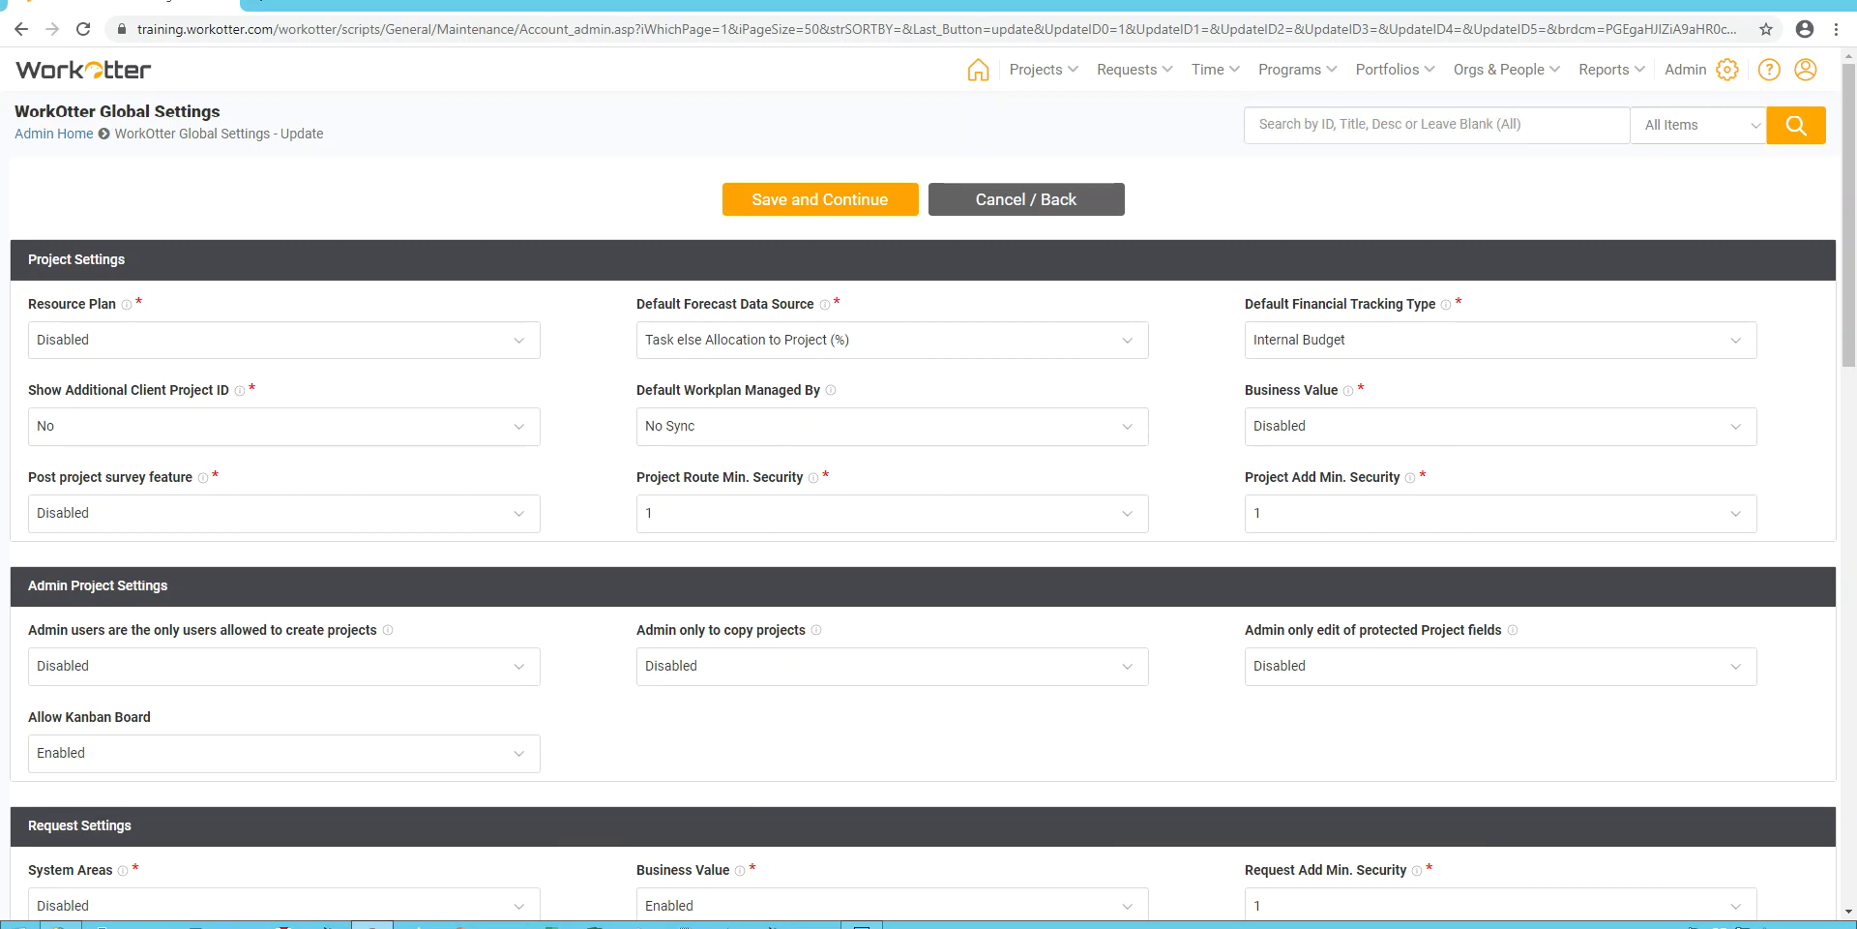
pyautogui.hotkey('alt', 'Down')
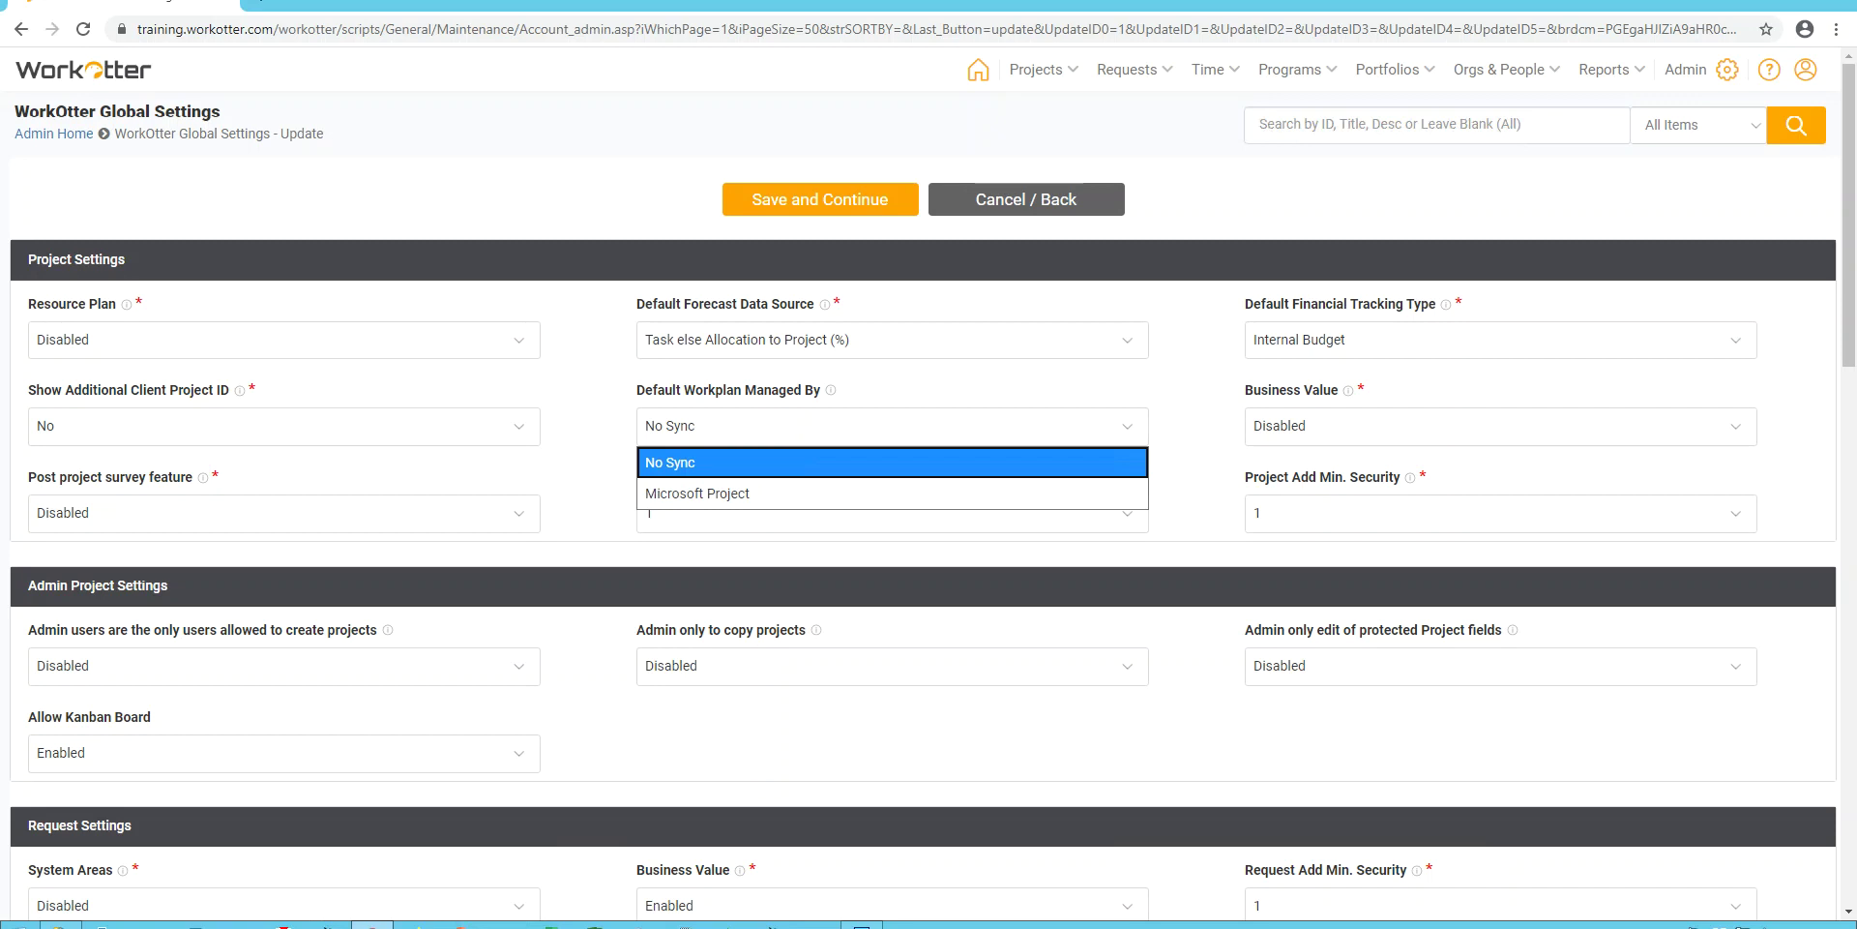
pyautogui.press('Down')
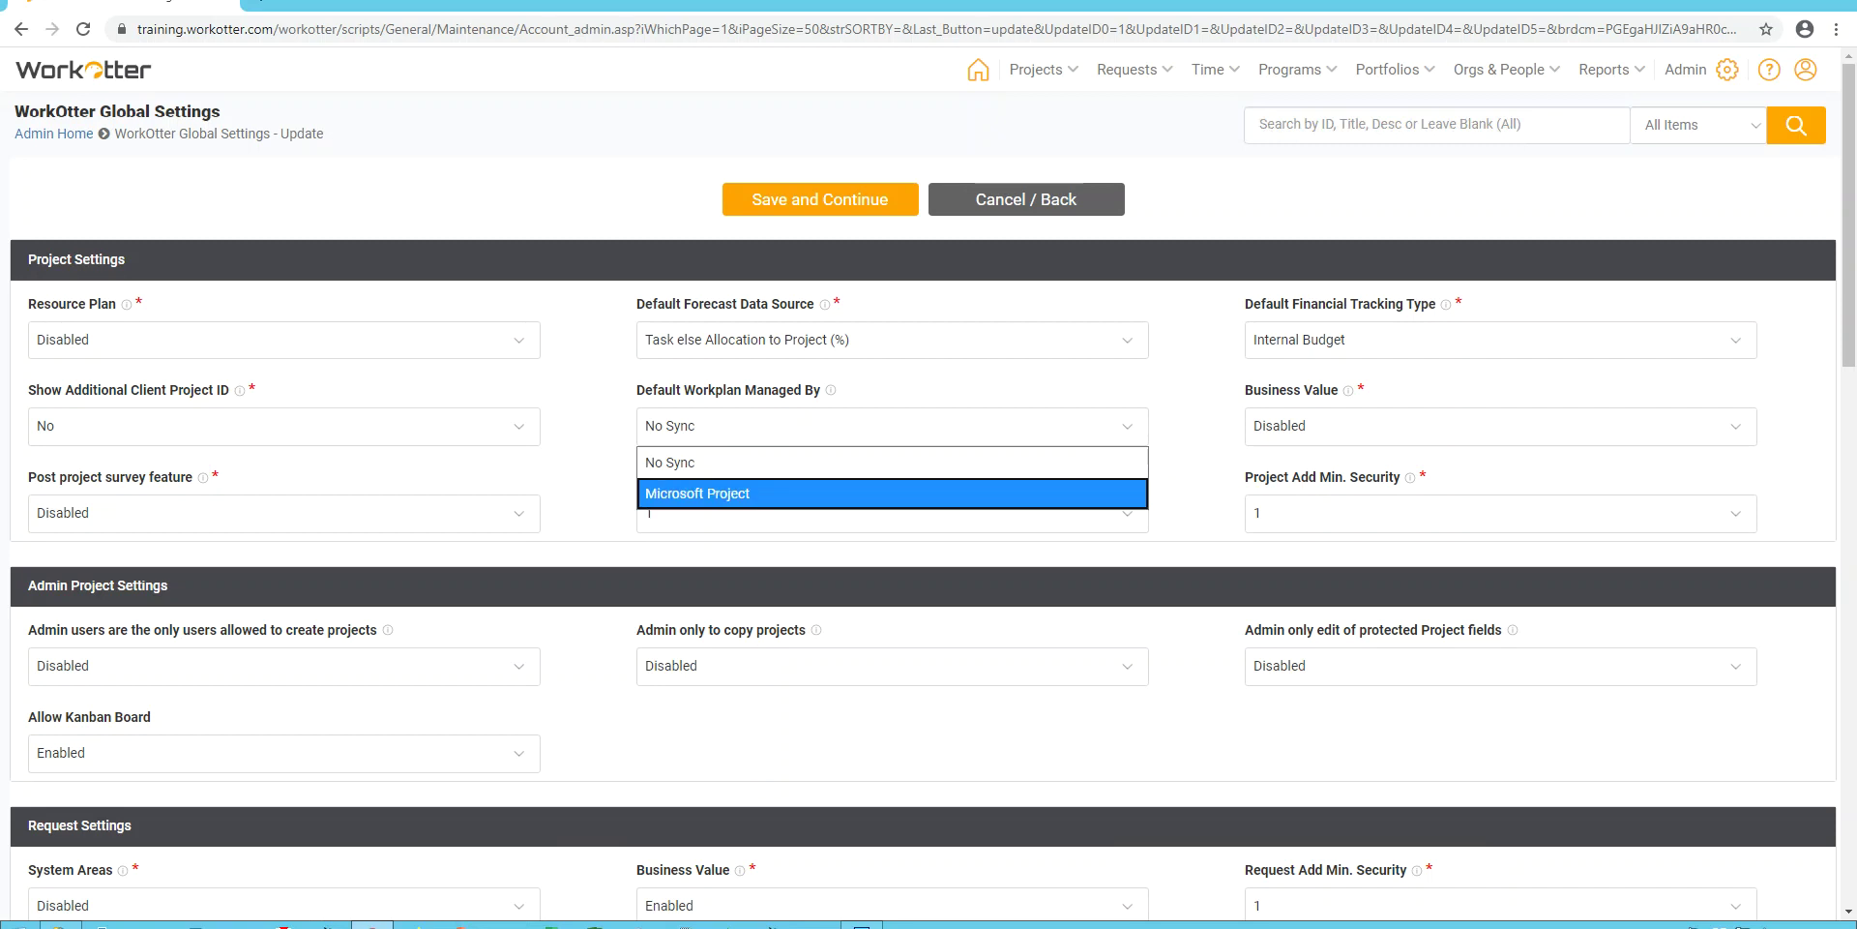
pyautogui.press('Up')
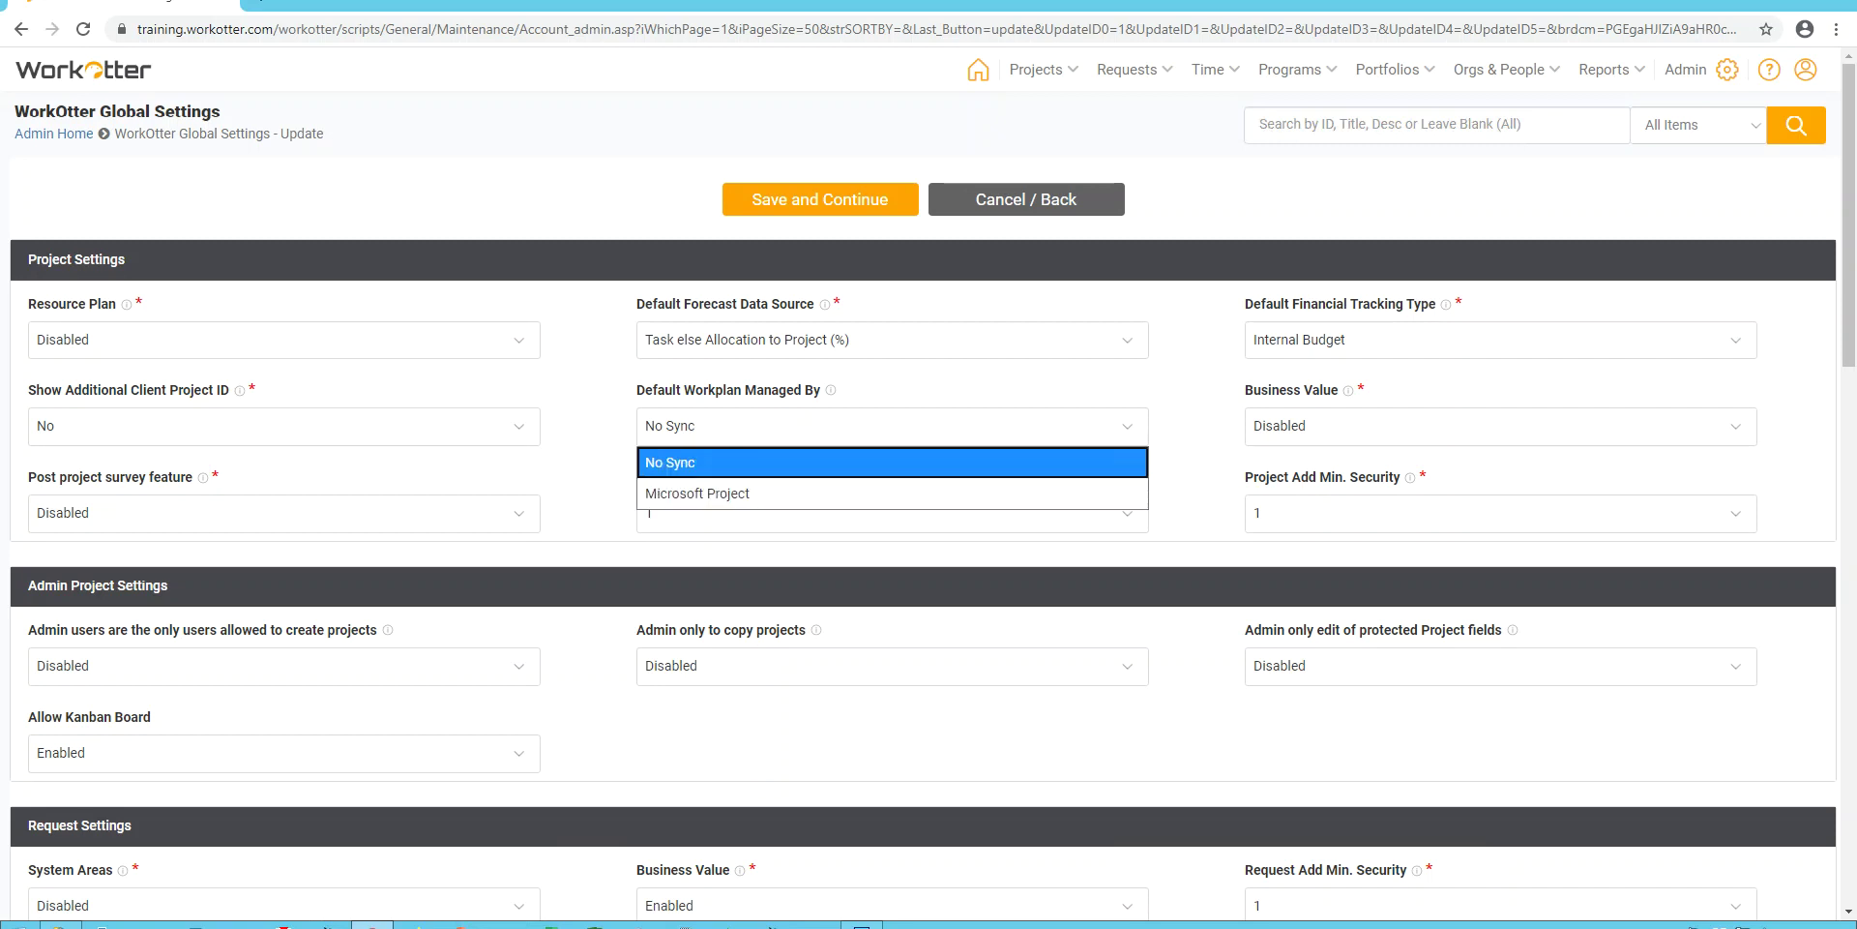
pyautogui.press('Return')
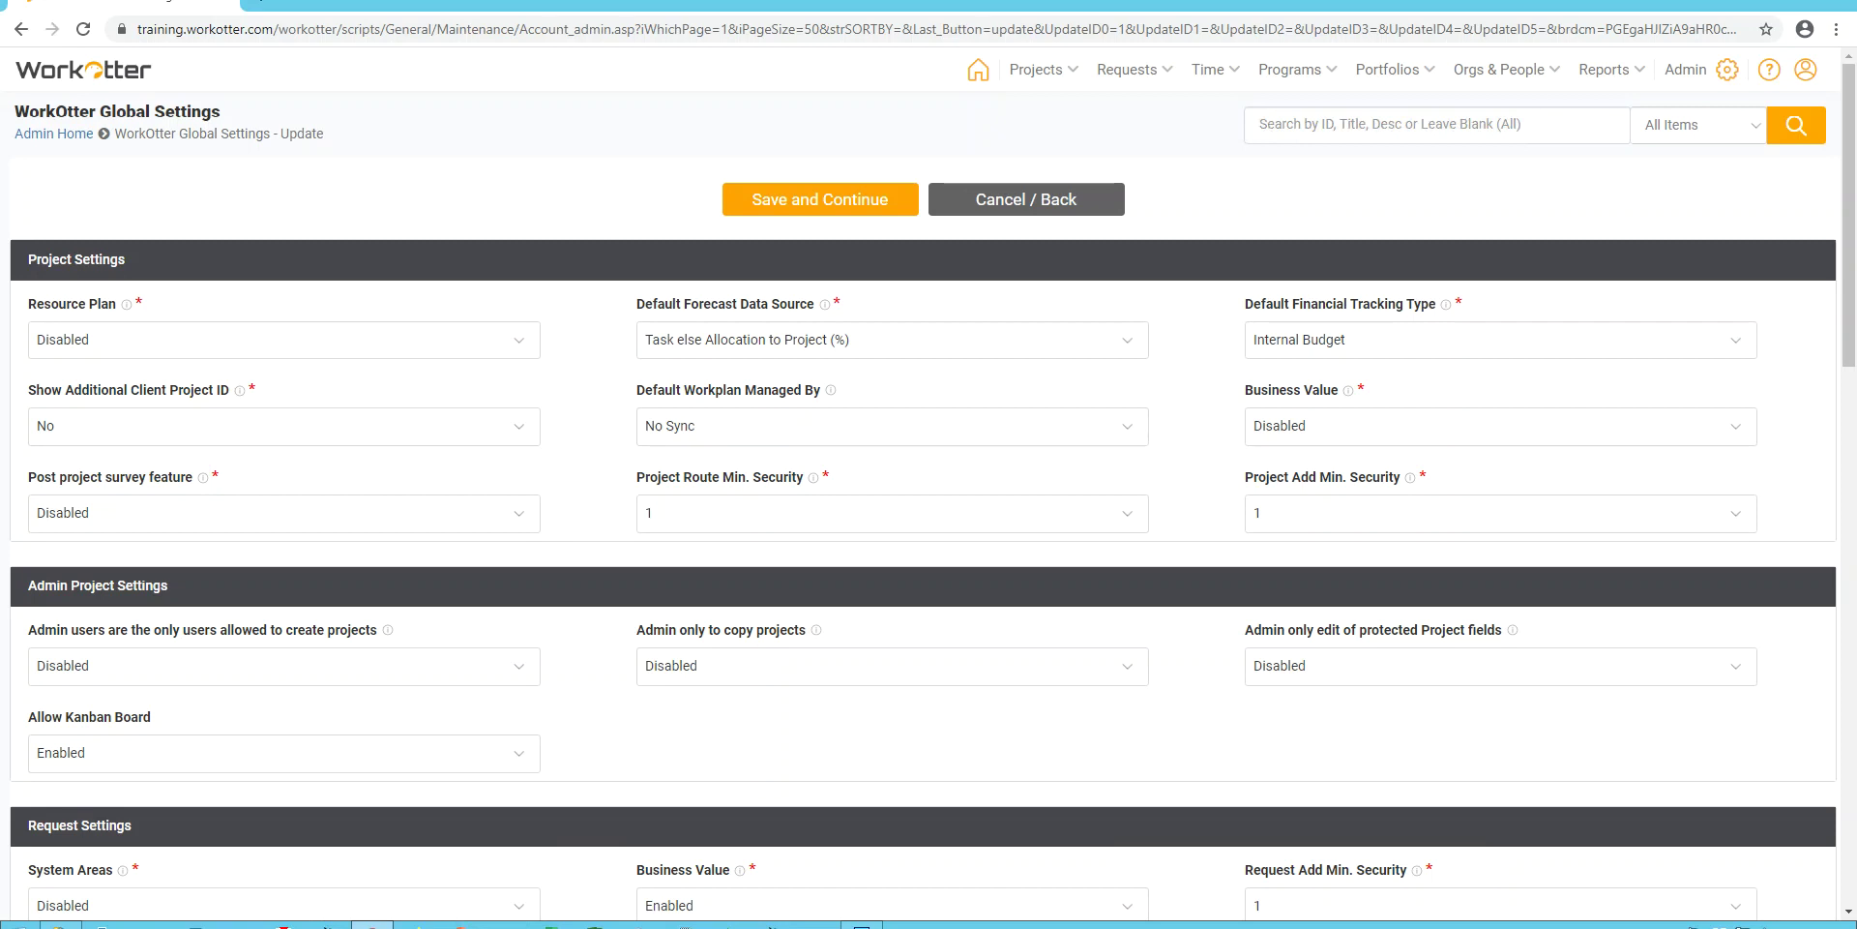
pyautogui.hotkey('alt', 'Down')
pyautogui.press('Down')
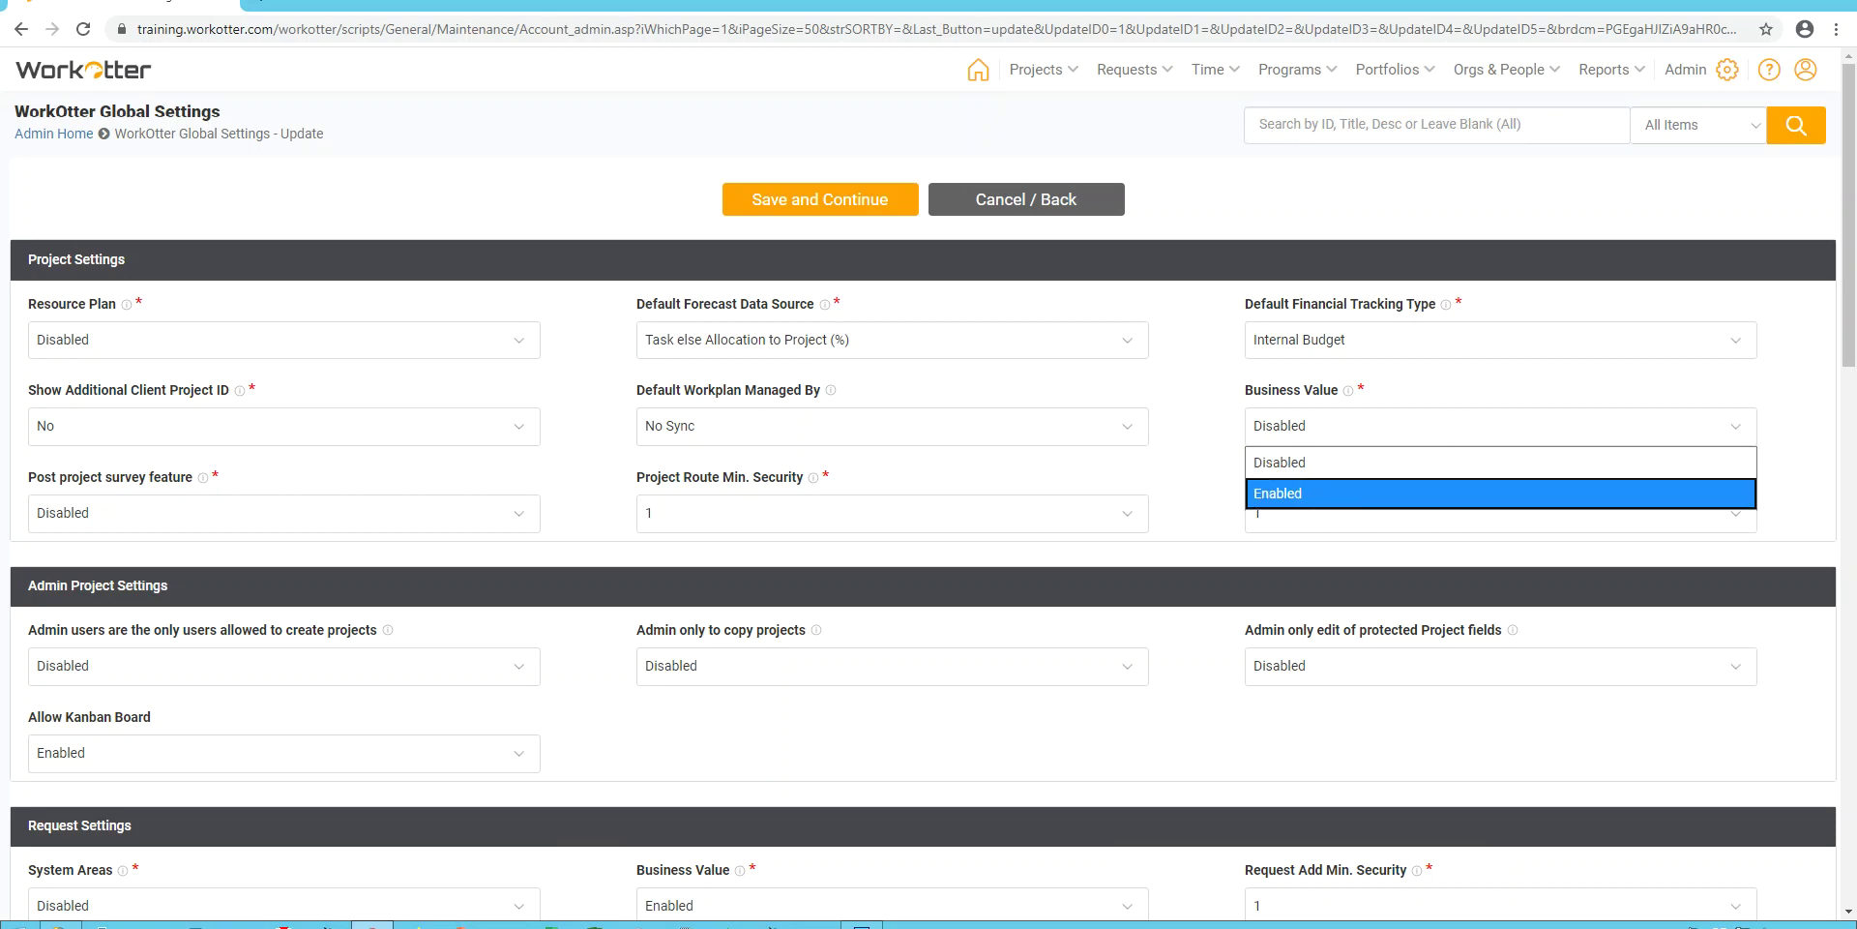
pyautogui.press('Up')
pyautogui.press('Return')
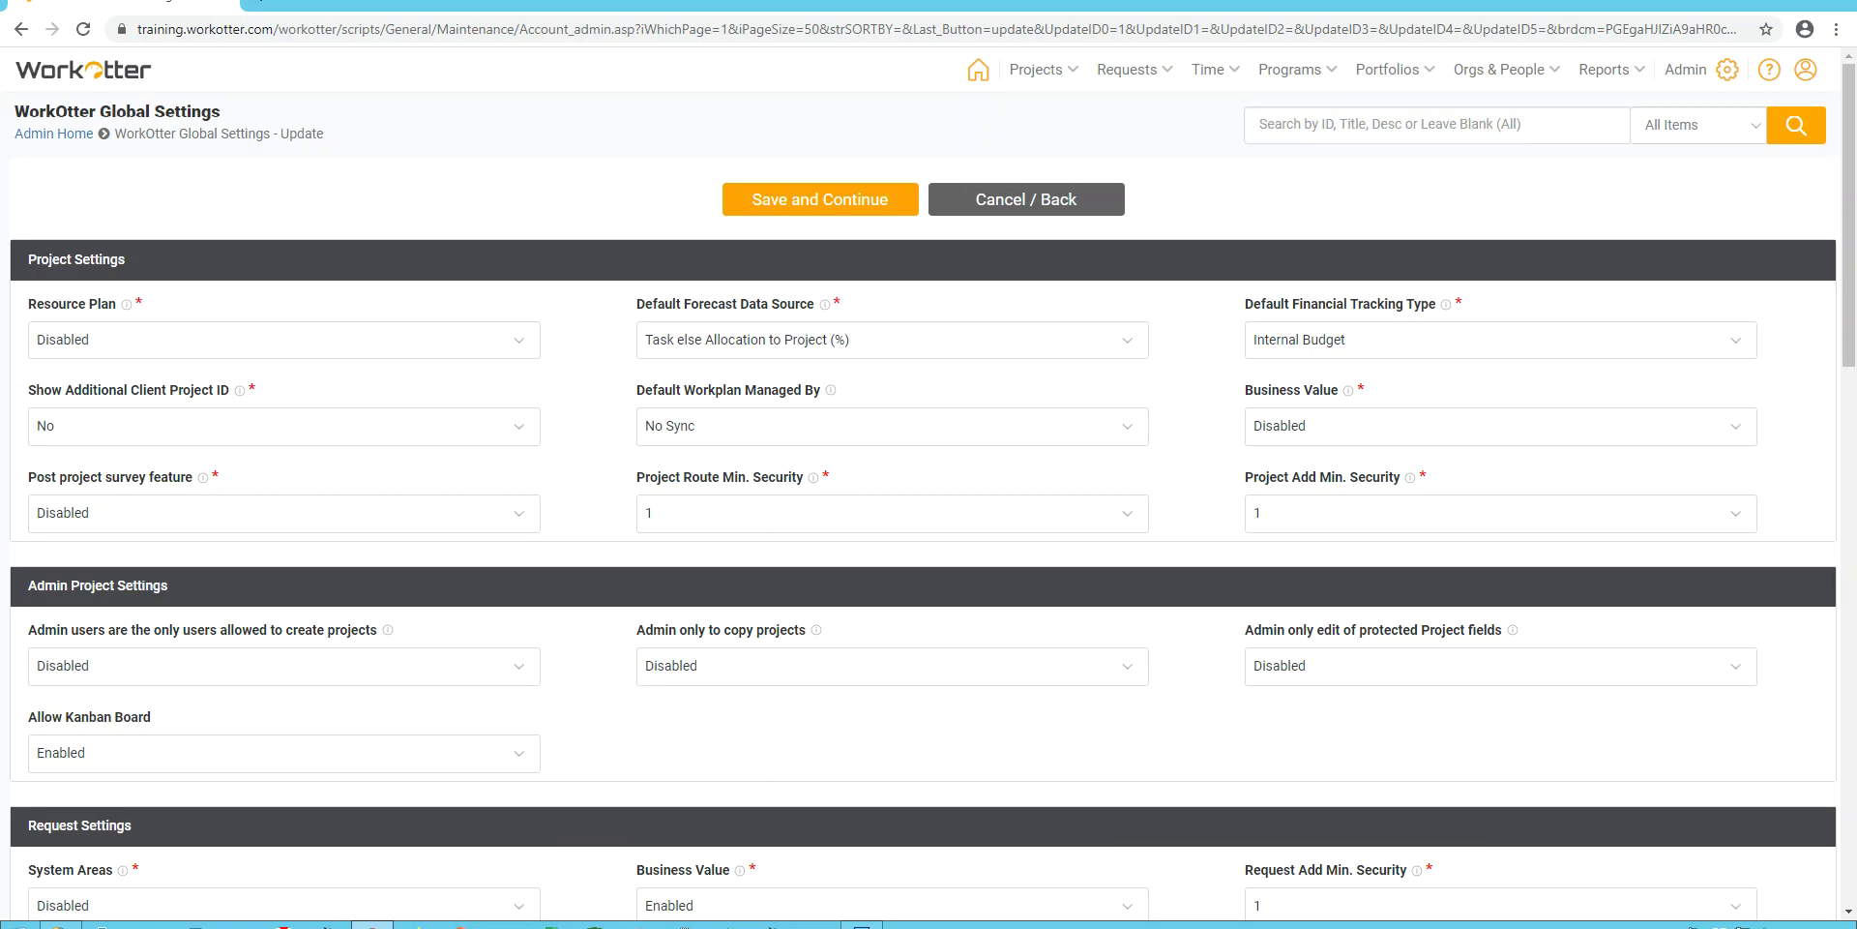
pyautogui.click(283, 513)
pyautogui.click(68, 545)
pyautogui.hotkey('alt', 'Down')
pyautogui.press('Escape')
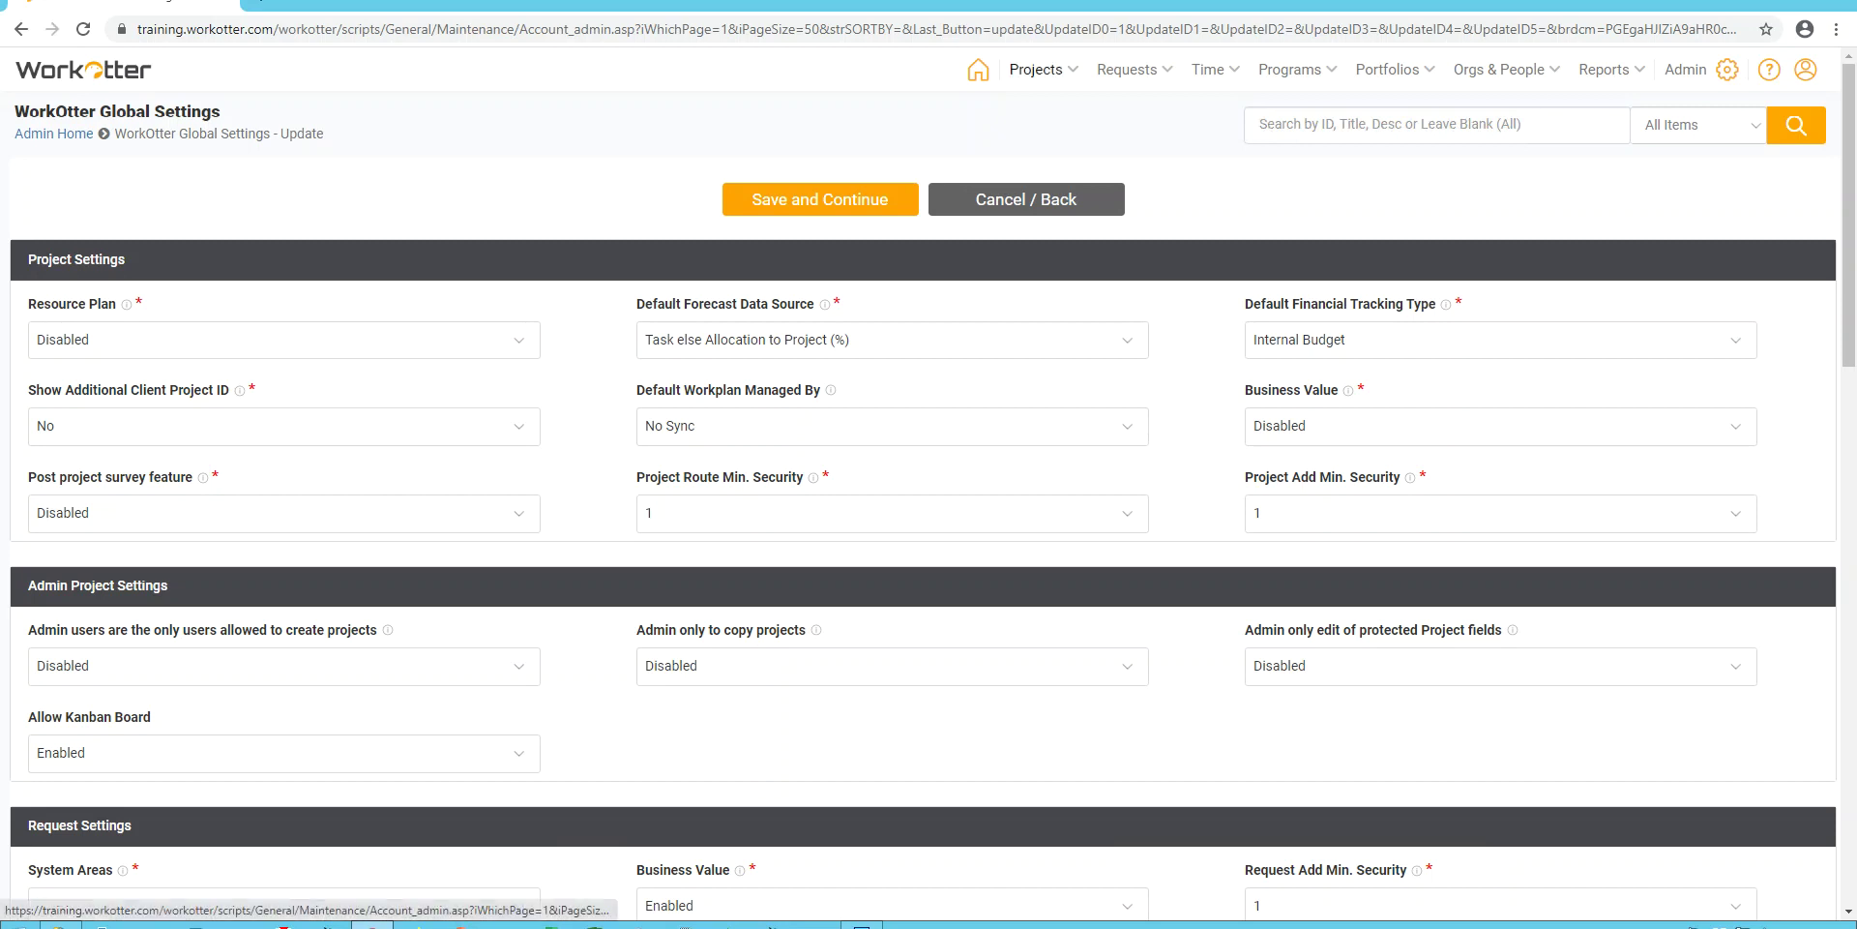
pyautogui.moveTo(1035, 69)
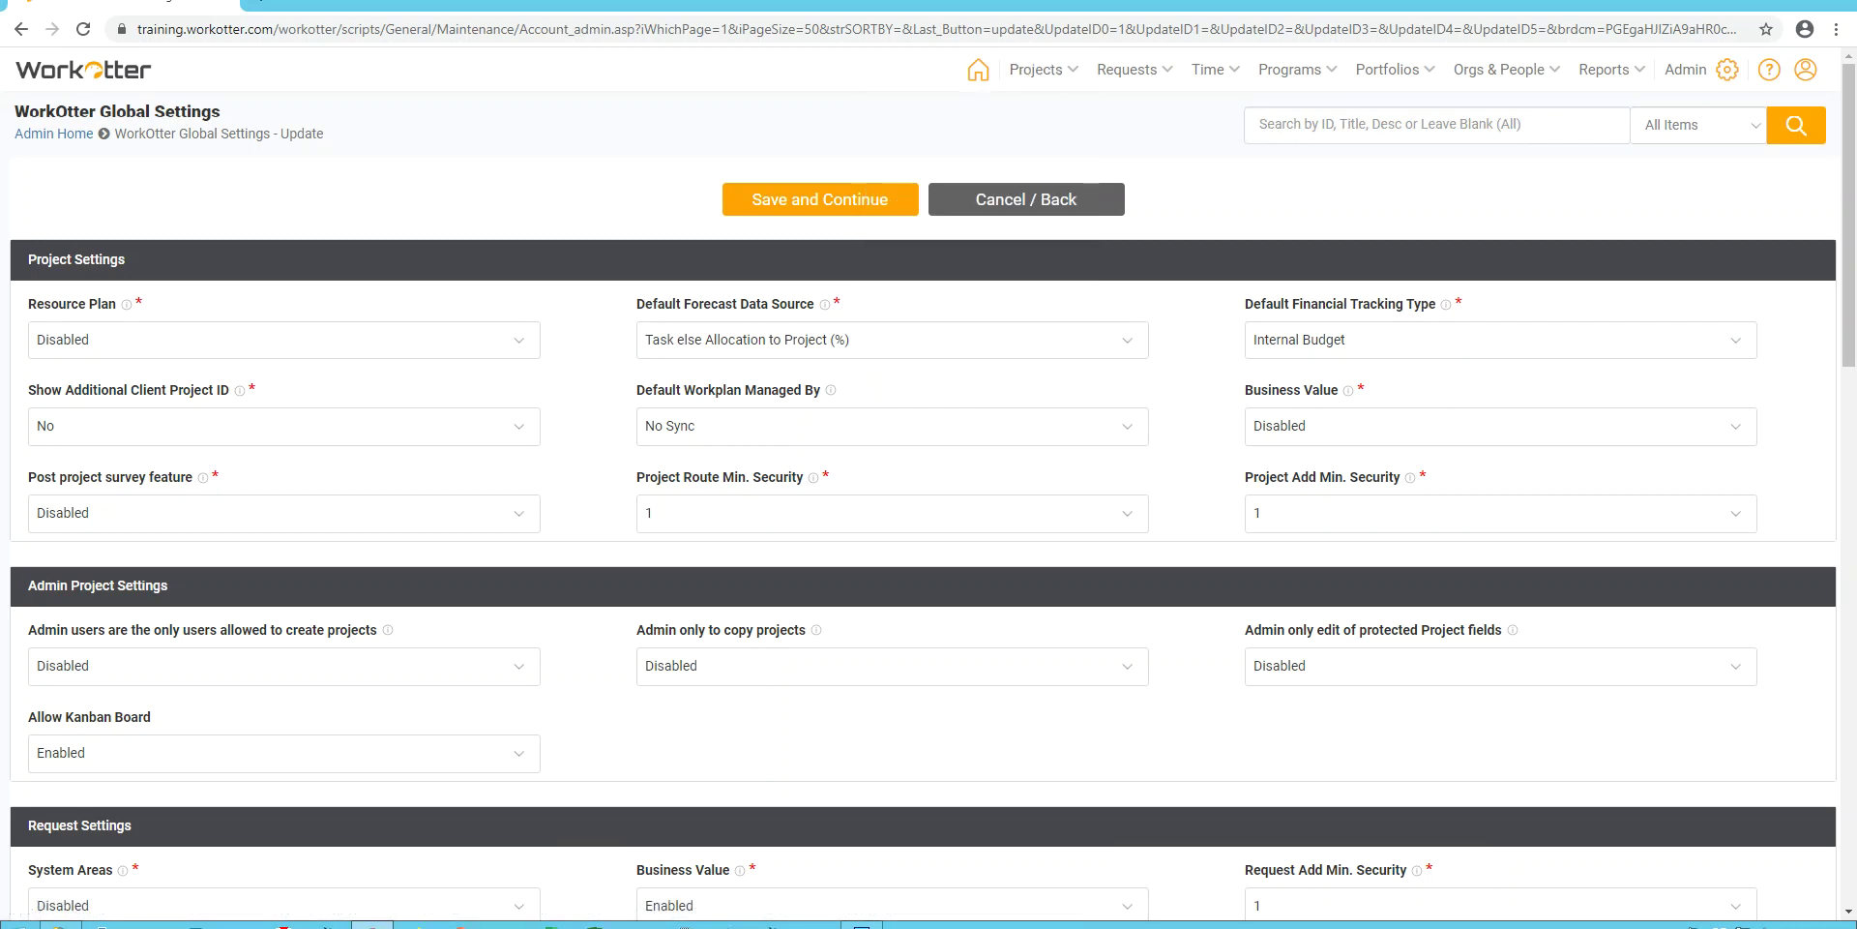
pyautogui.scroll(-3, 928, 484)
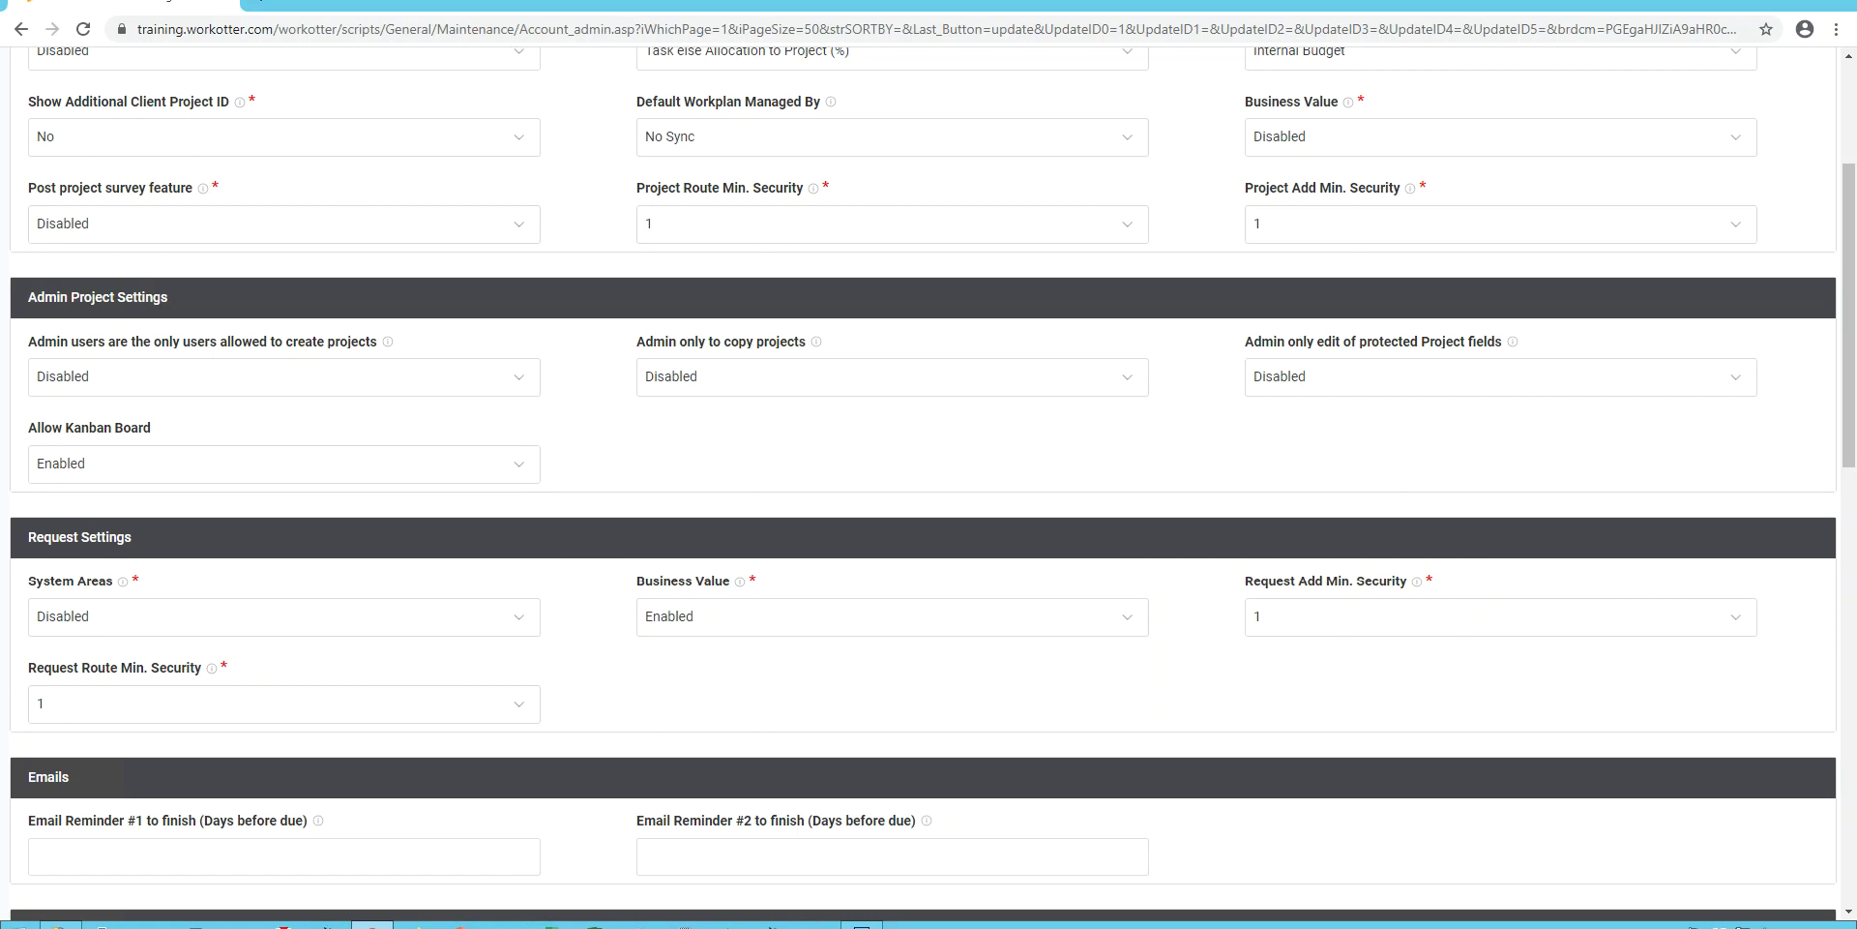
pyautogui.hotkey('alt', 'Down')
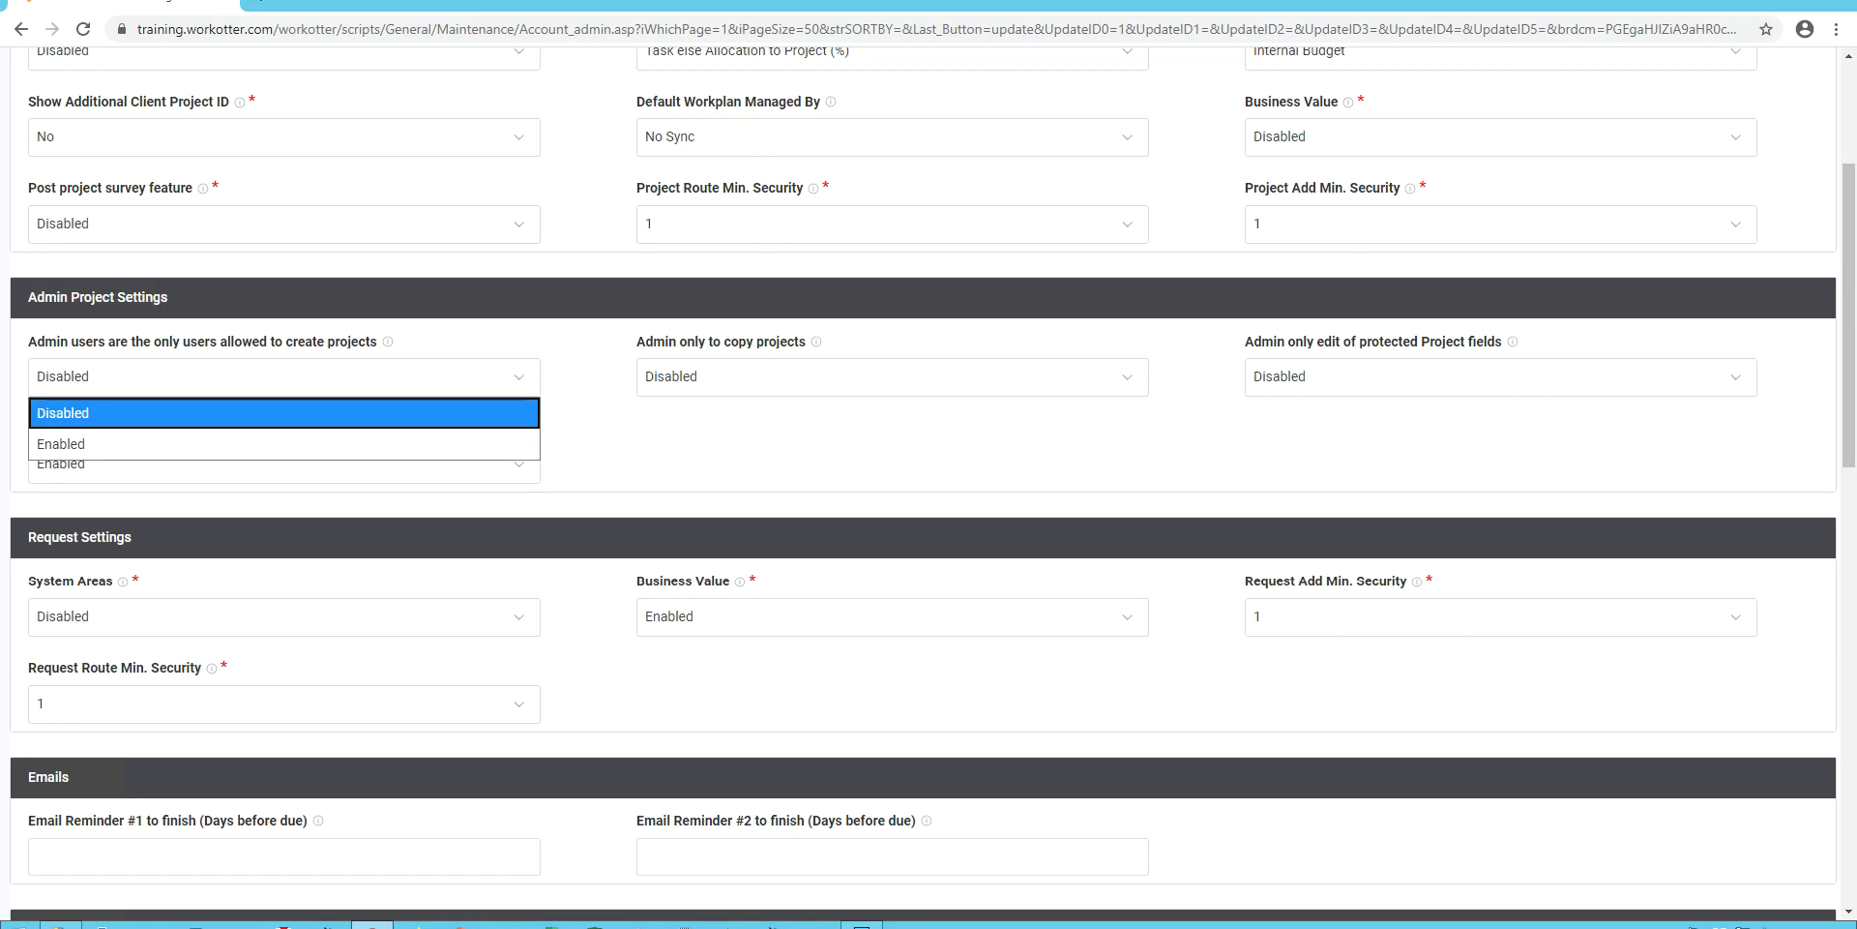
pyautogui.press('Return')
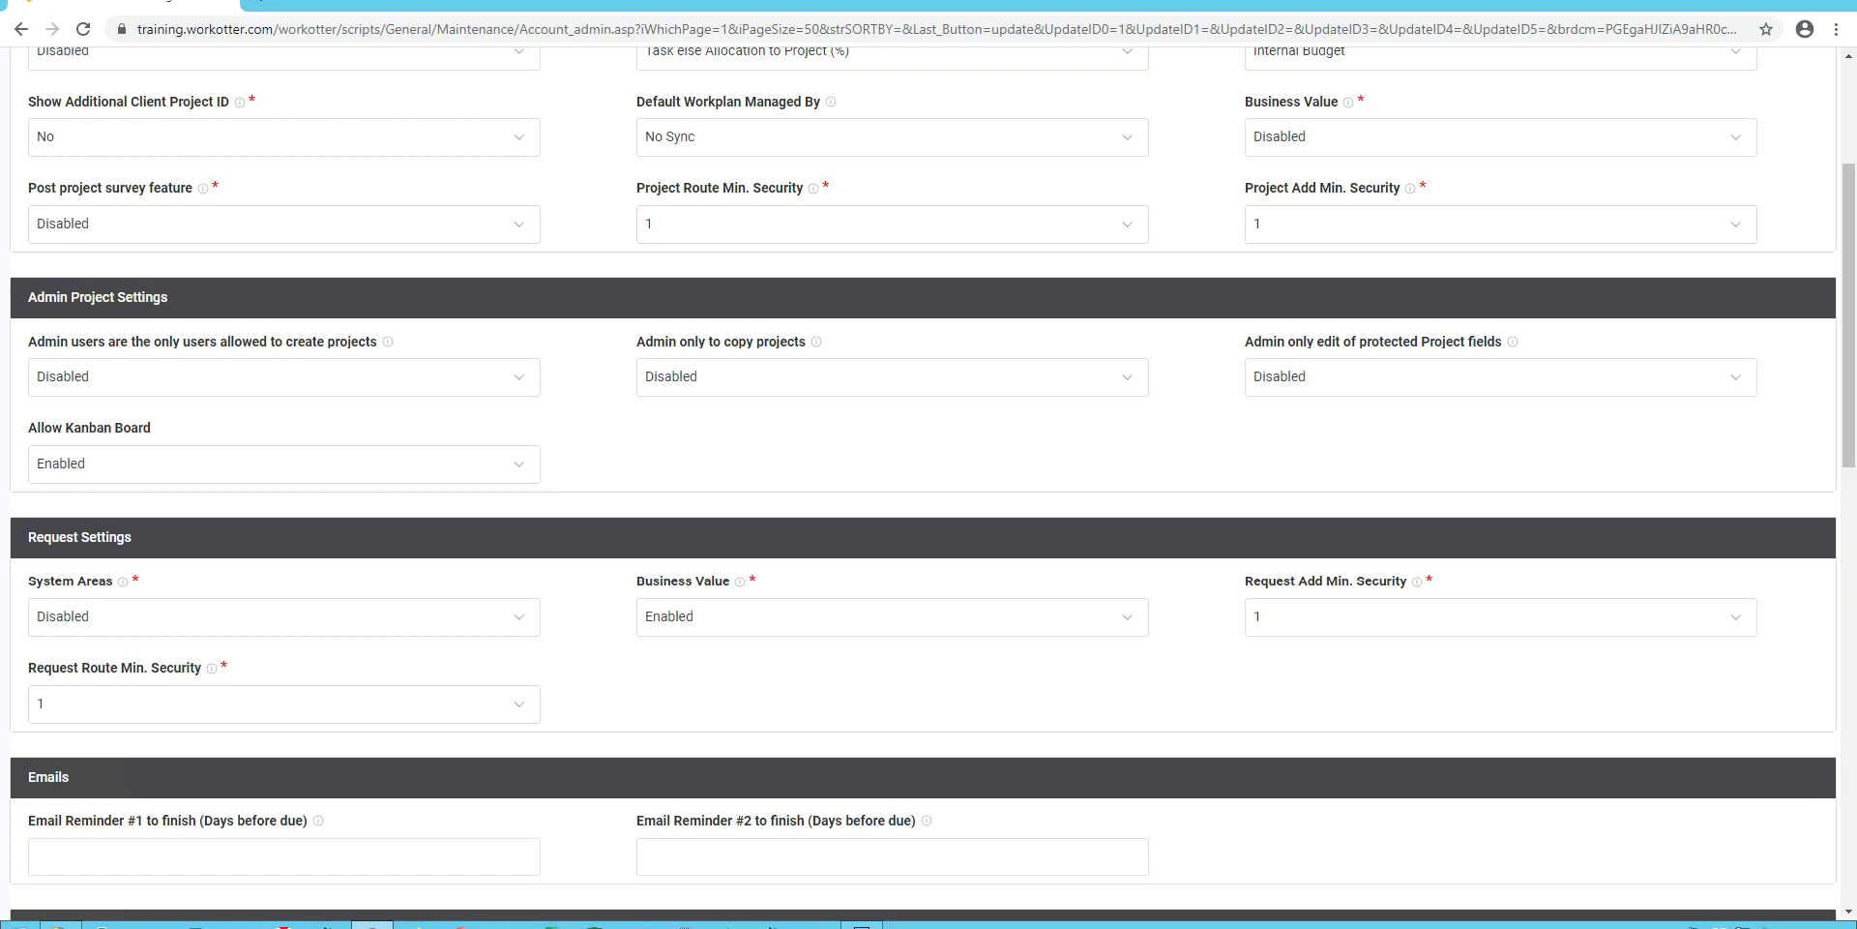
pyautogui.press('Tab')
pyautogui.hotkey('alt', 'Down')
pyautogui.press('Return')
pyautogui.click(284, 463)
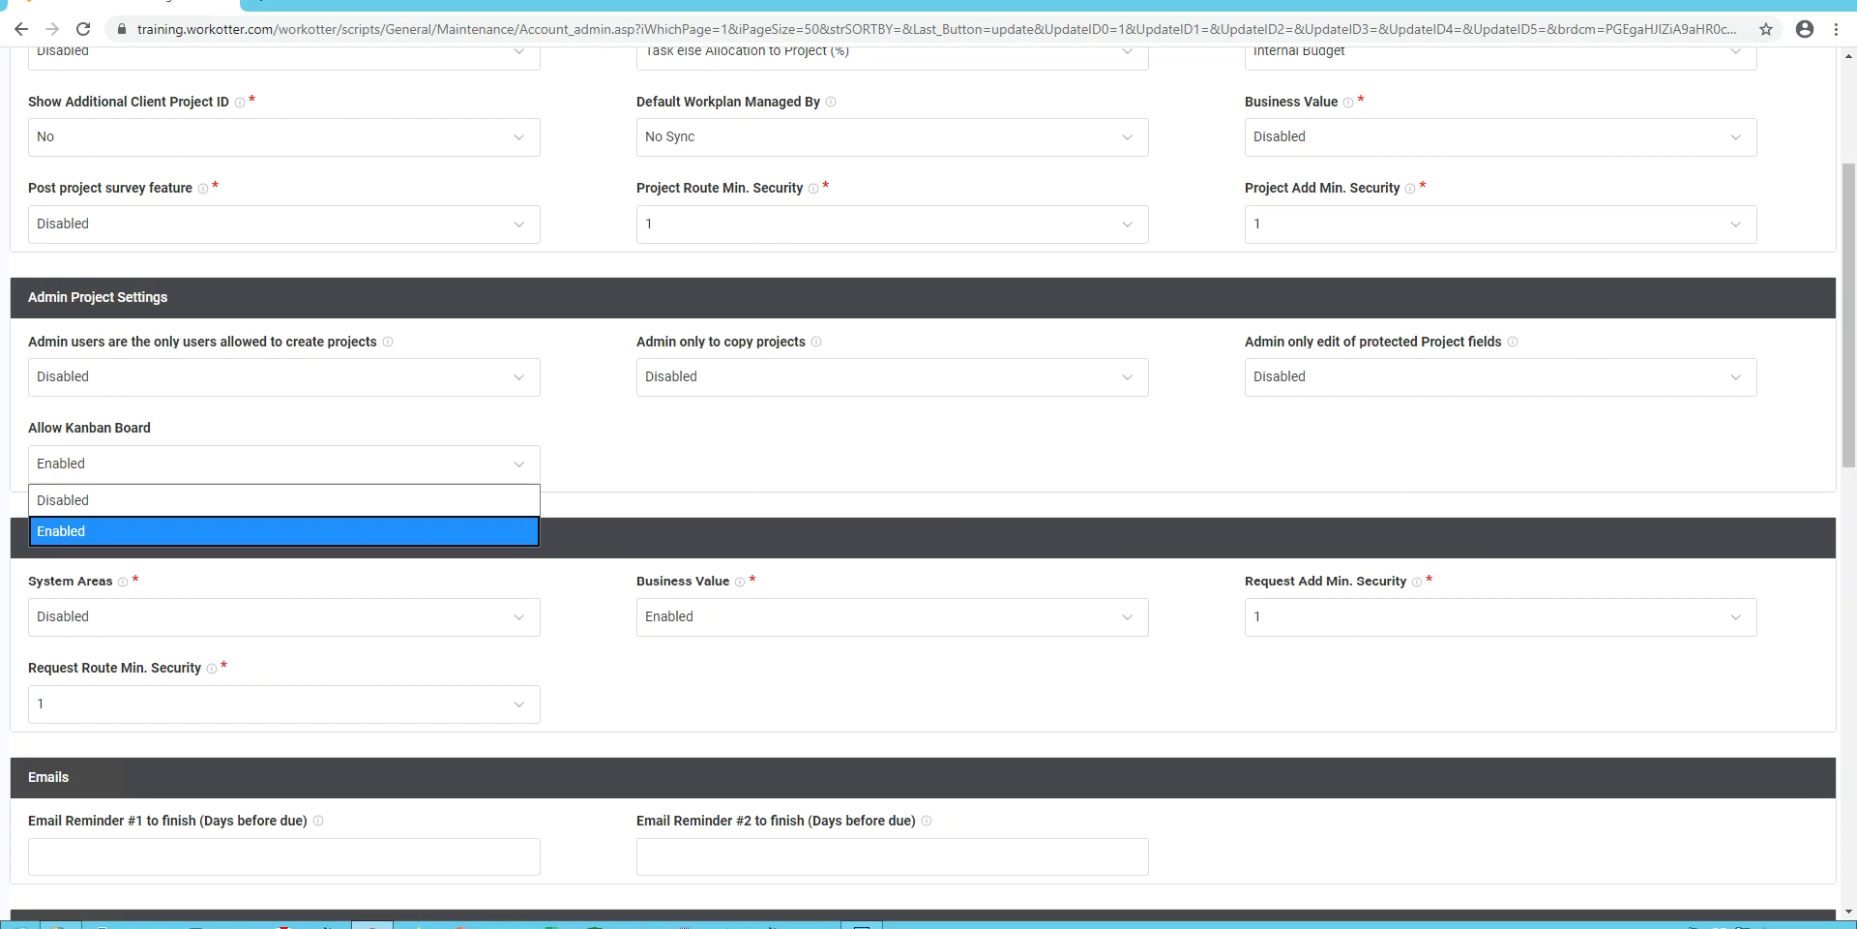
pyautogui.press('Return')
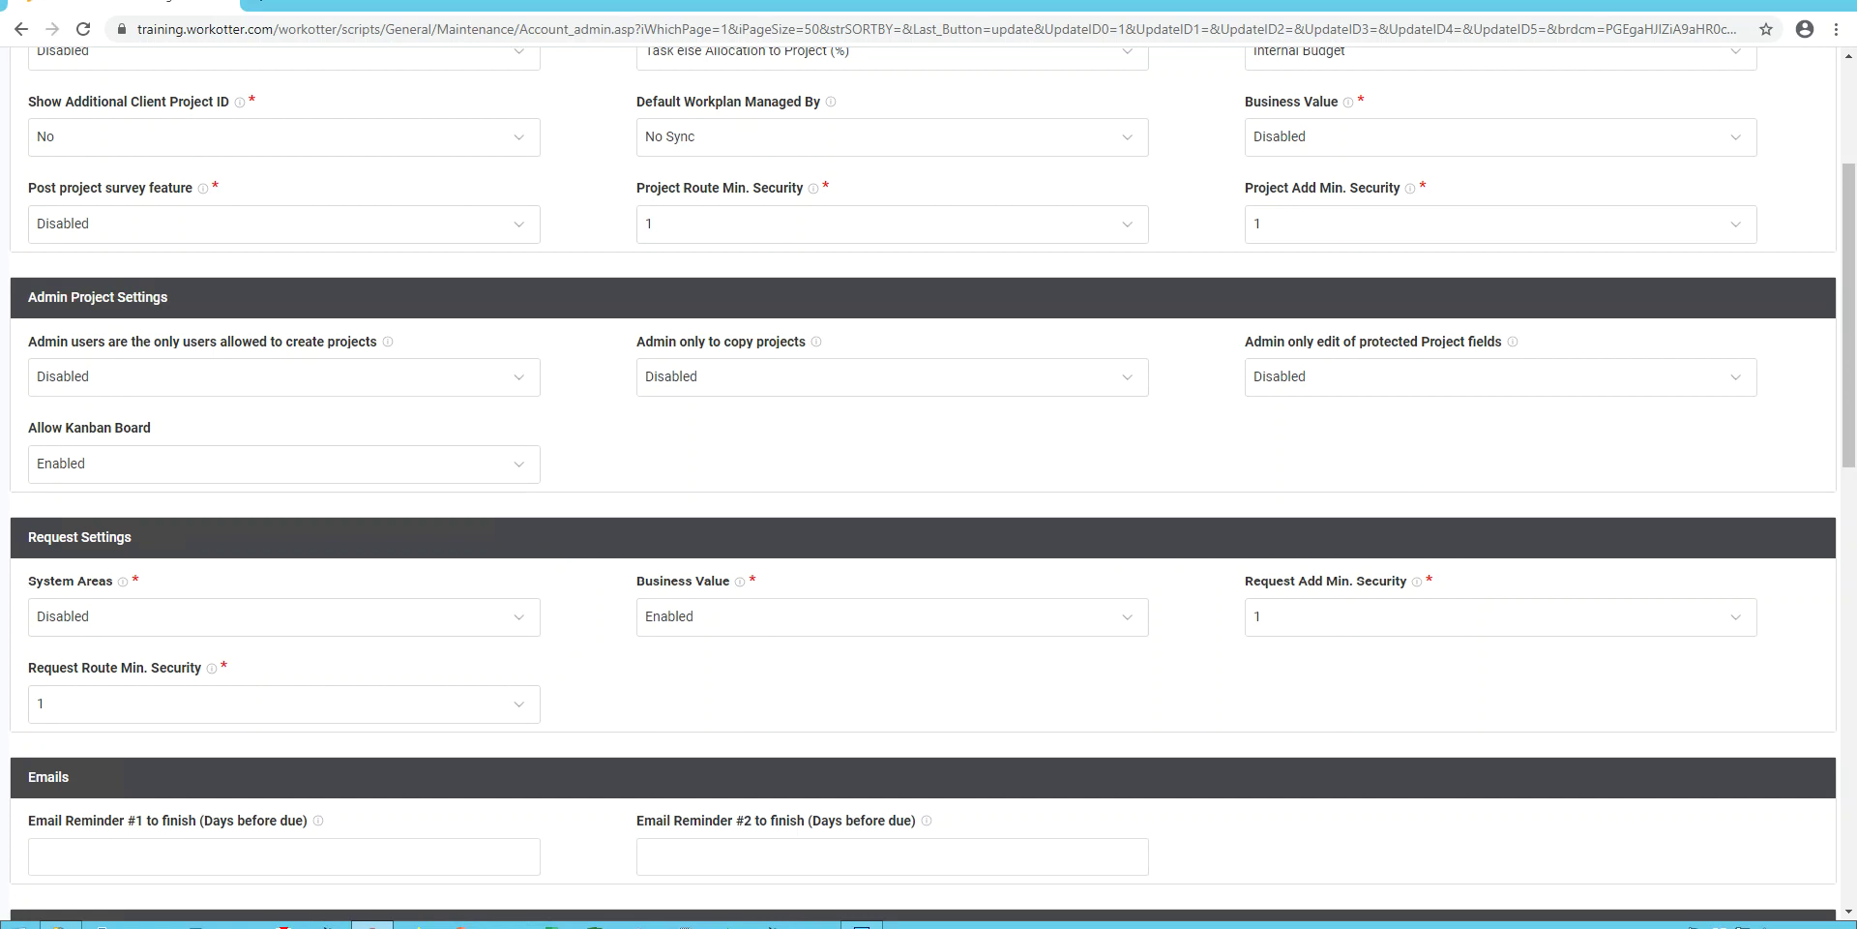
pyautogui.scroll(-3, 928, 484)
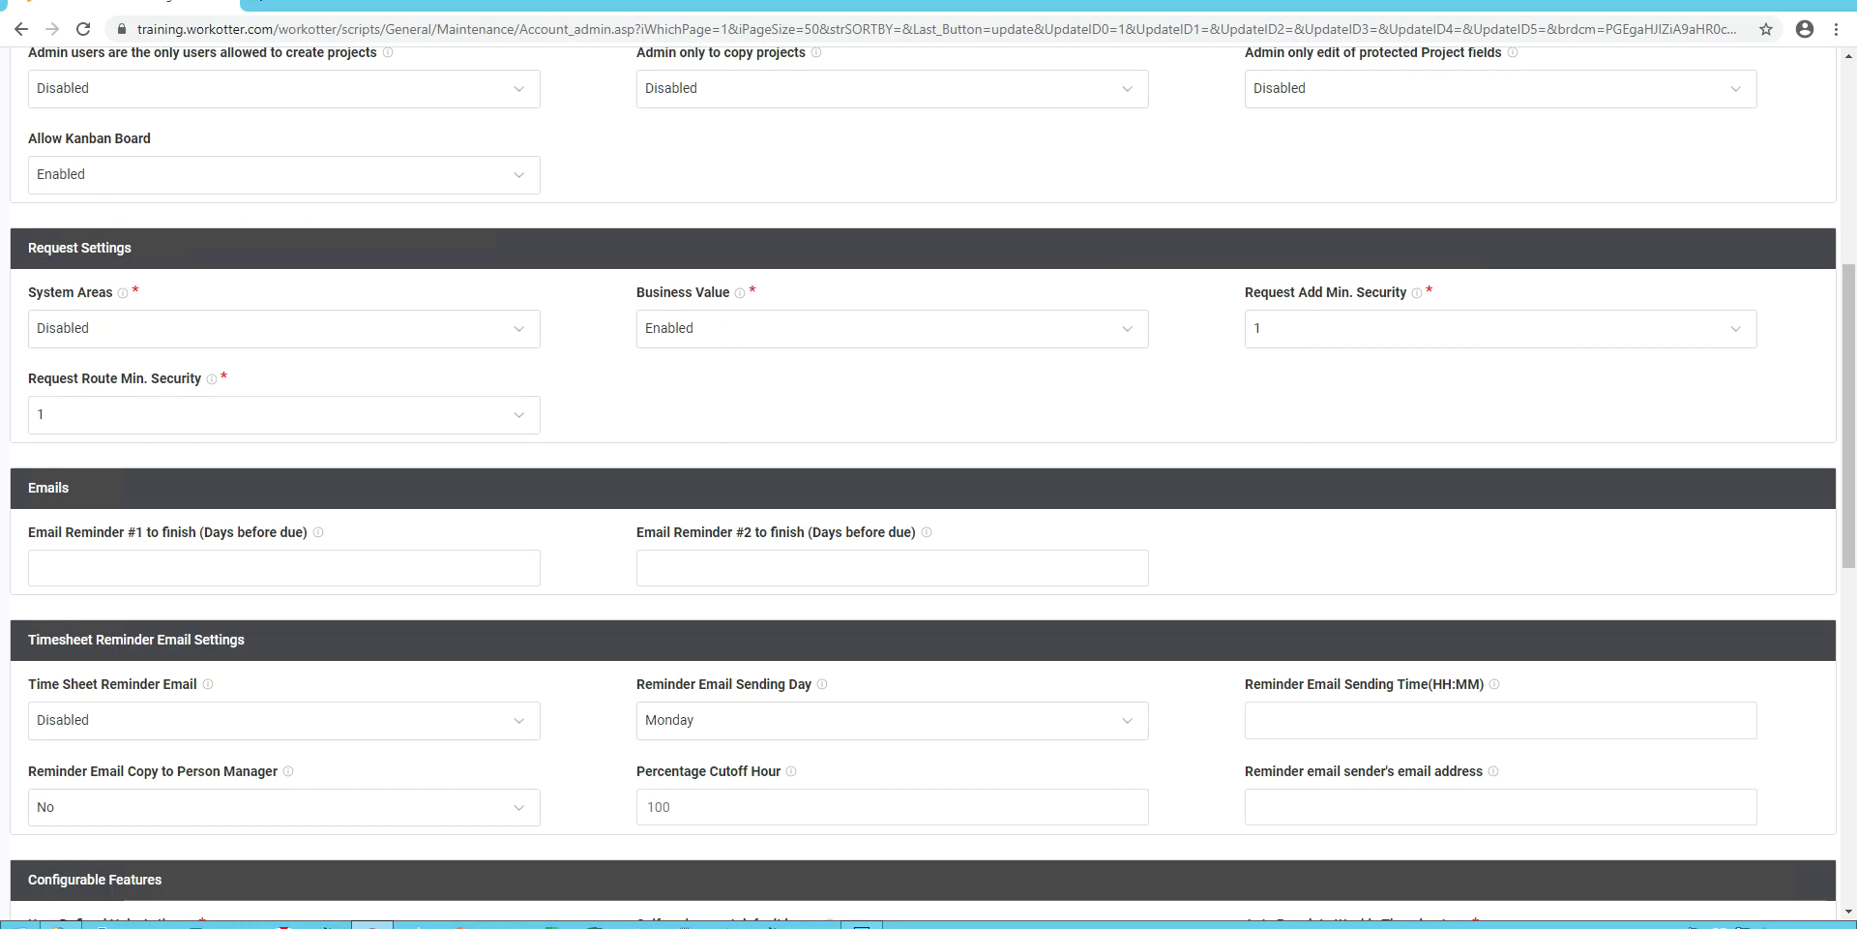
pyautogui.click(892, 328)
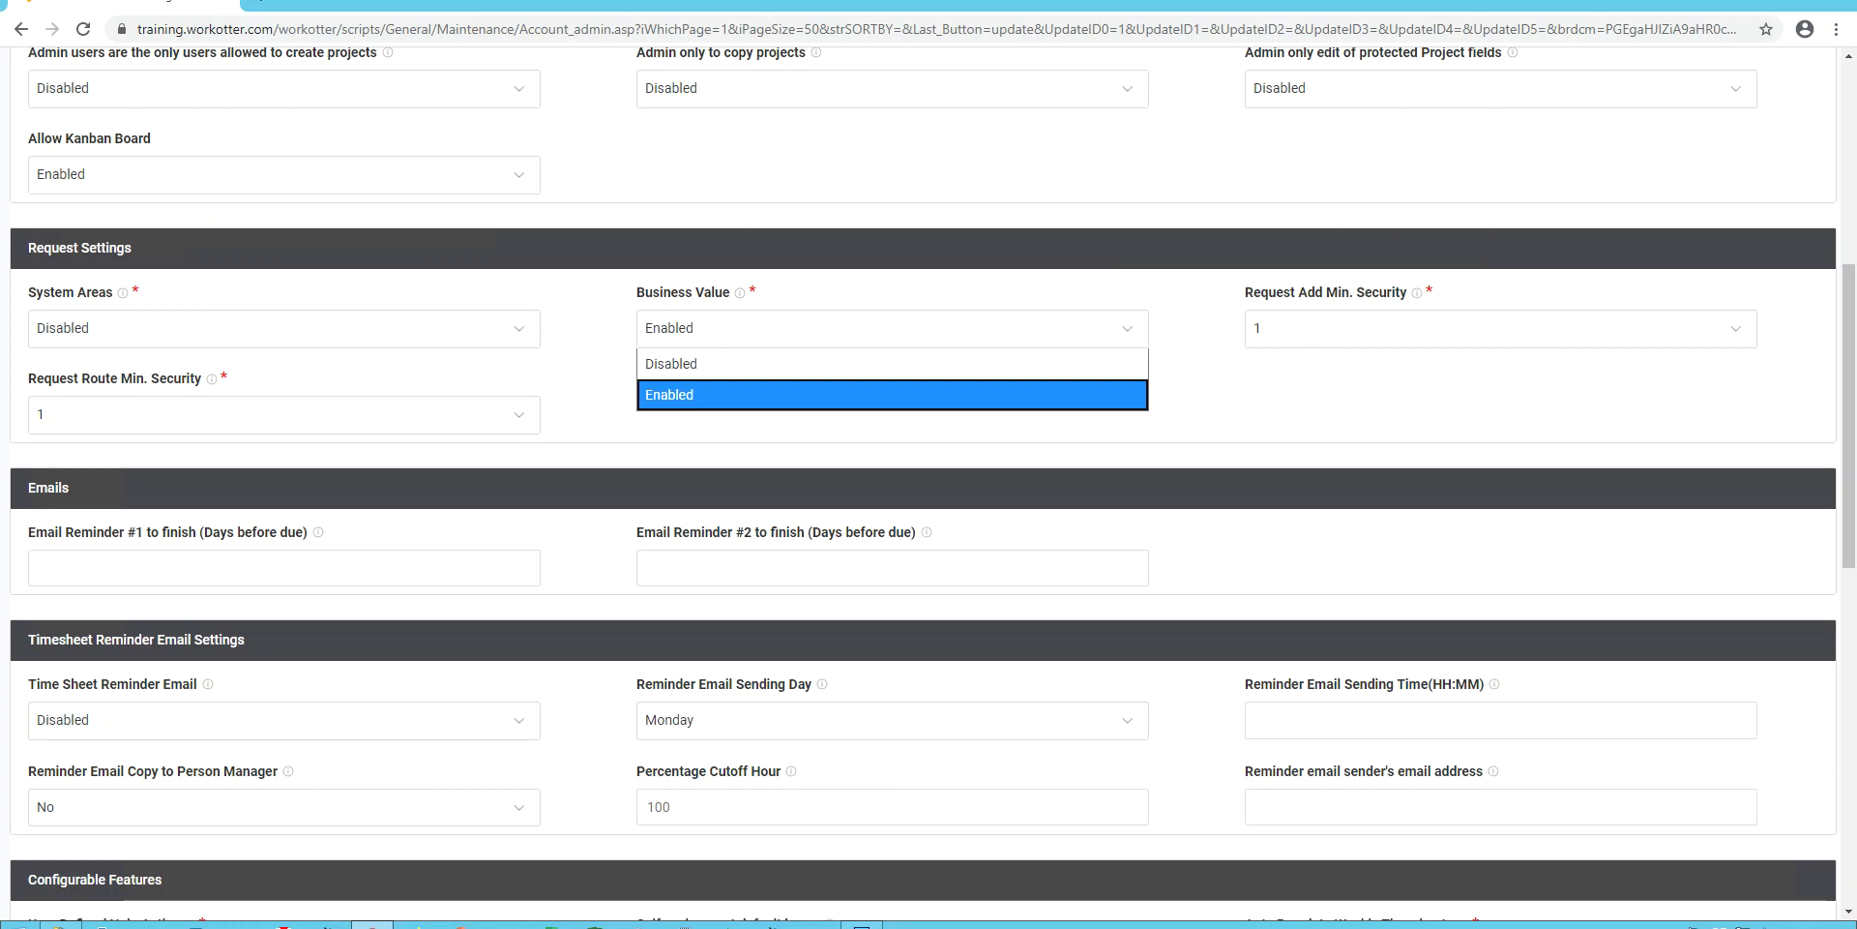
pyautogui.press('Up')
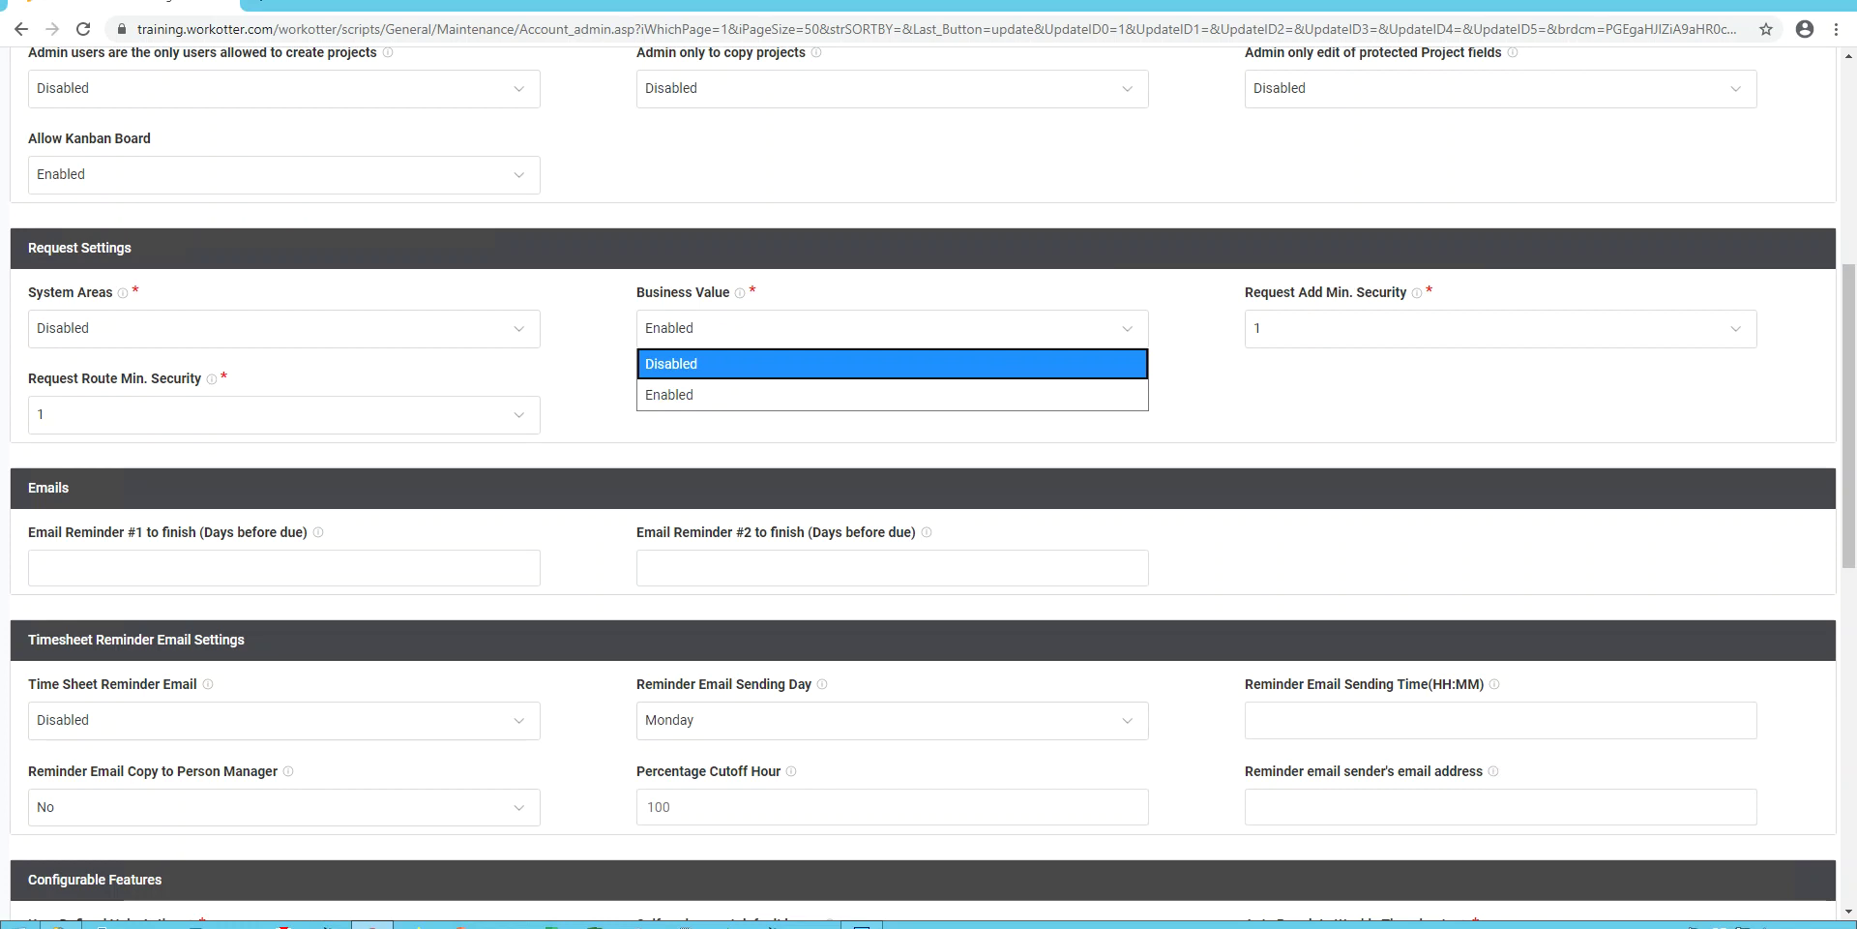
pyautogui.press('Down')
pyautogui.press('Return')
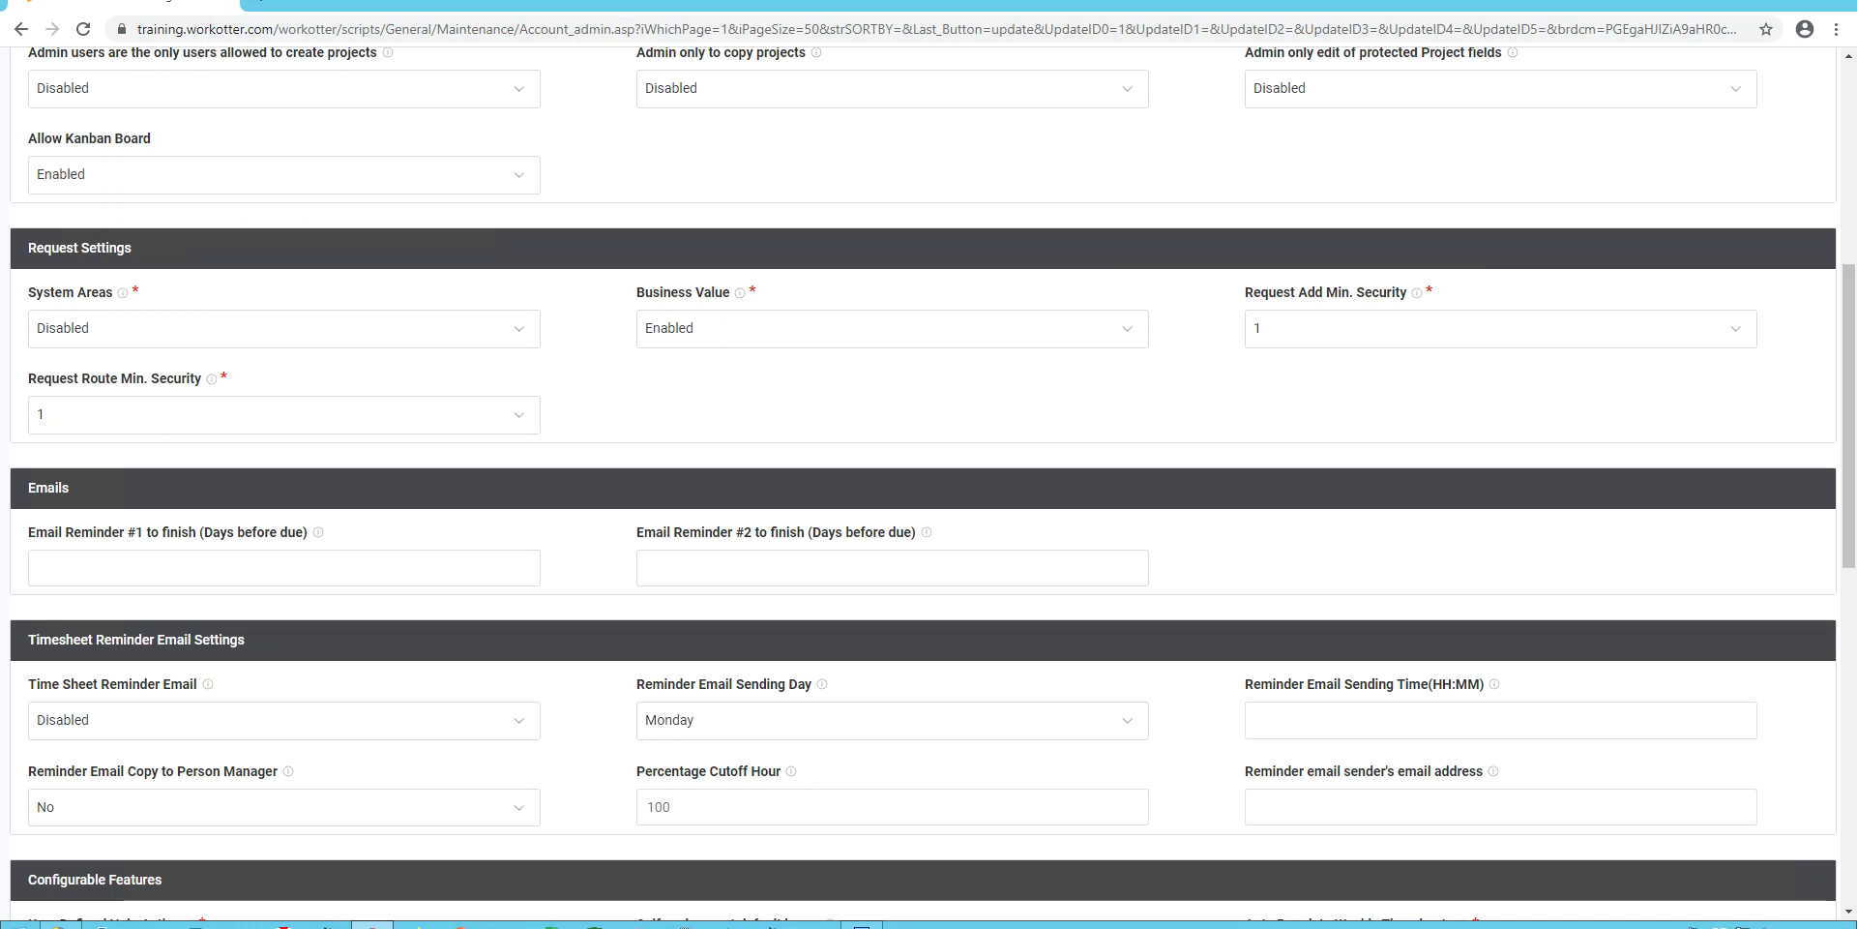
pyautogui.hotkey('alt', 'Down')
pyautogui.press('Up')
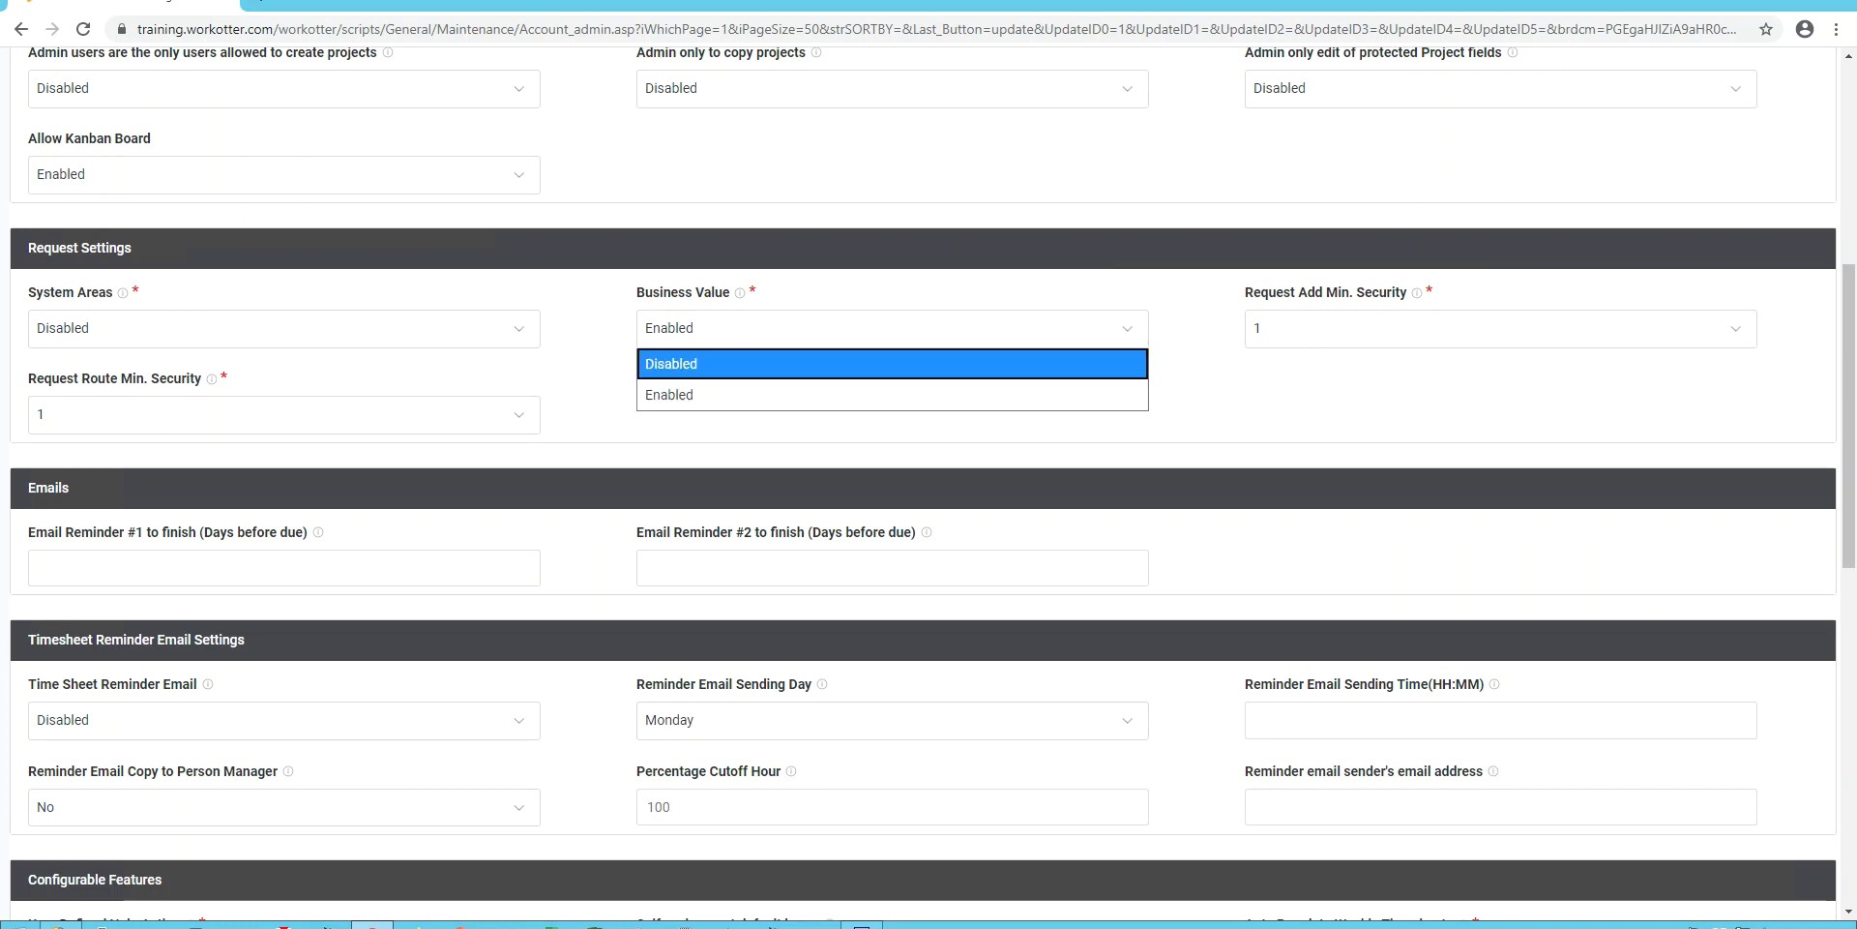
pyautogui.press('Escape')
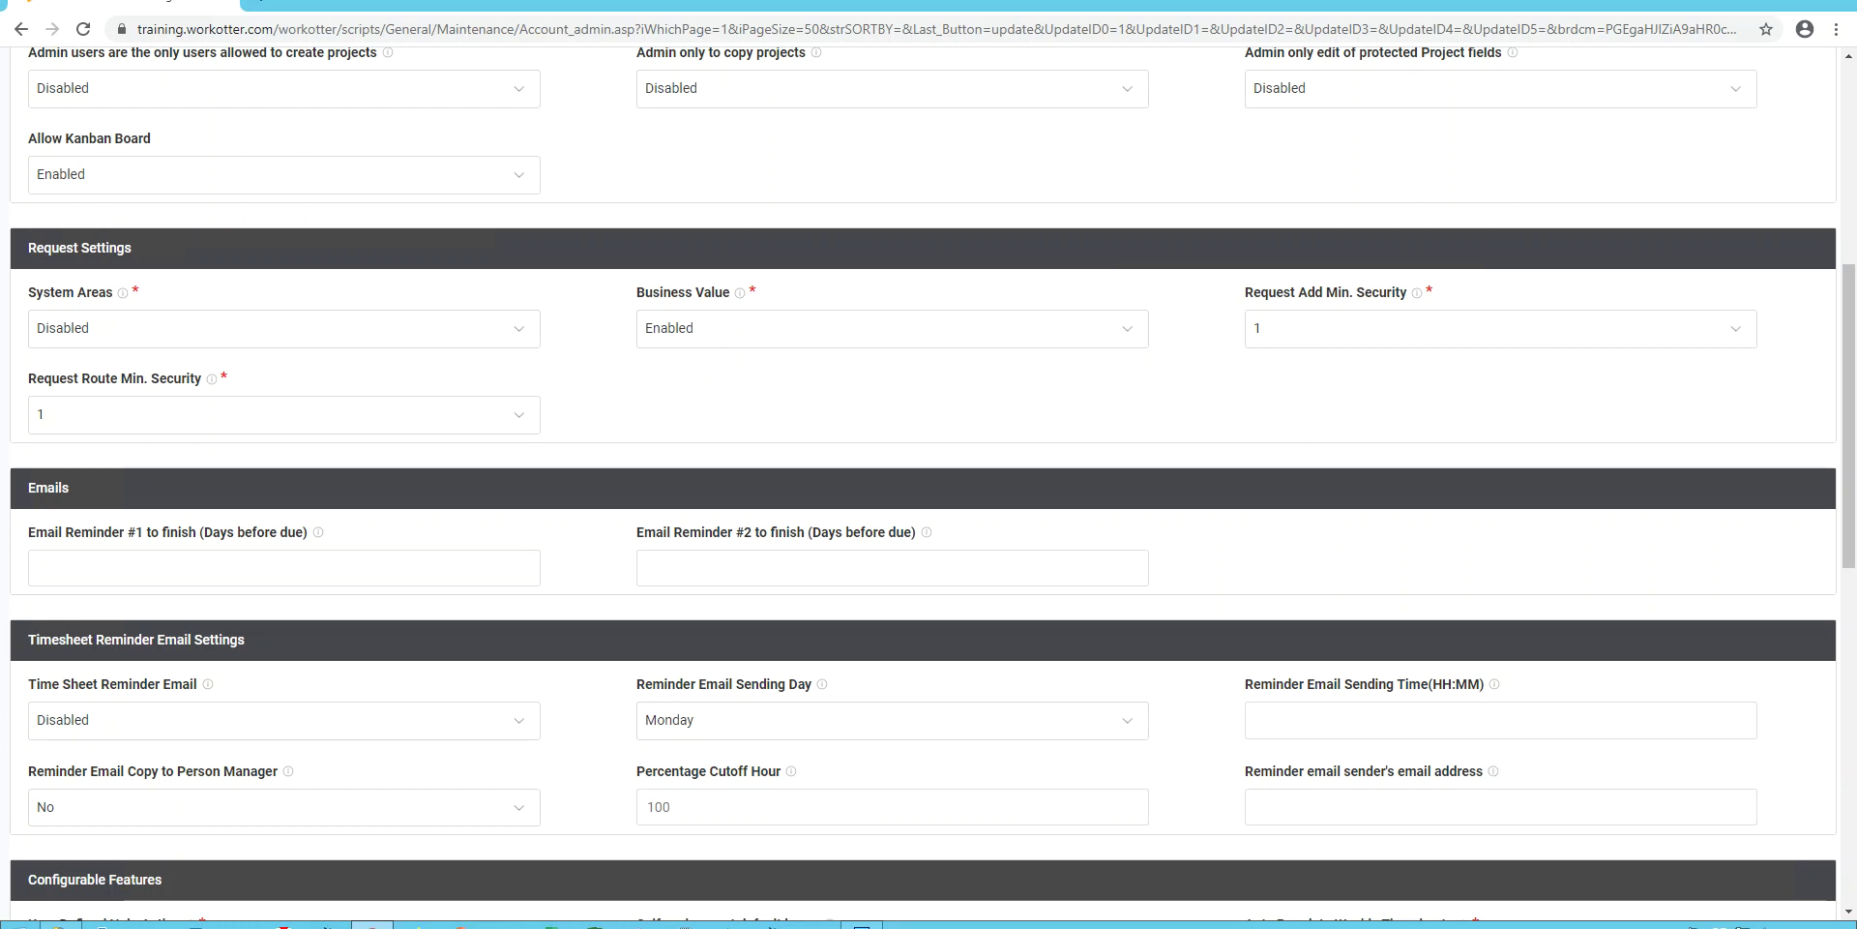
pyautogui.scroll(-2, 929, 484)
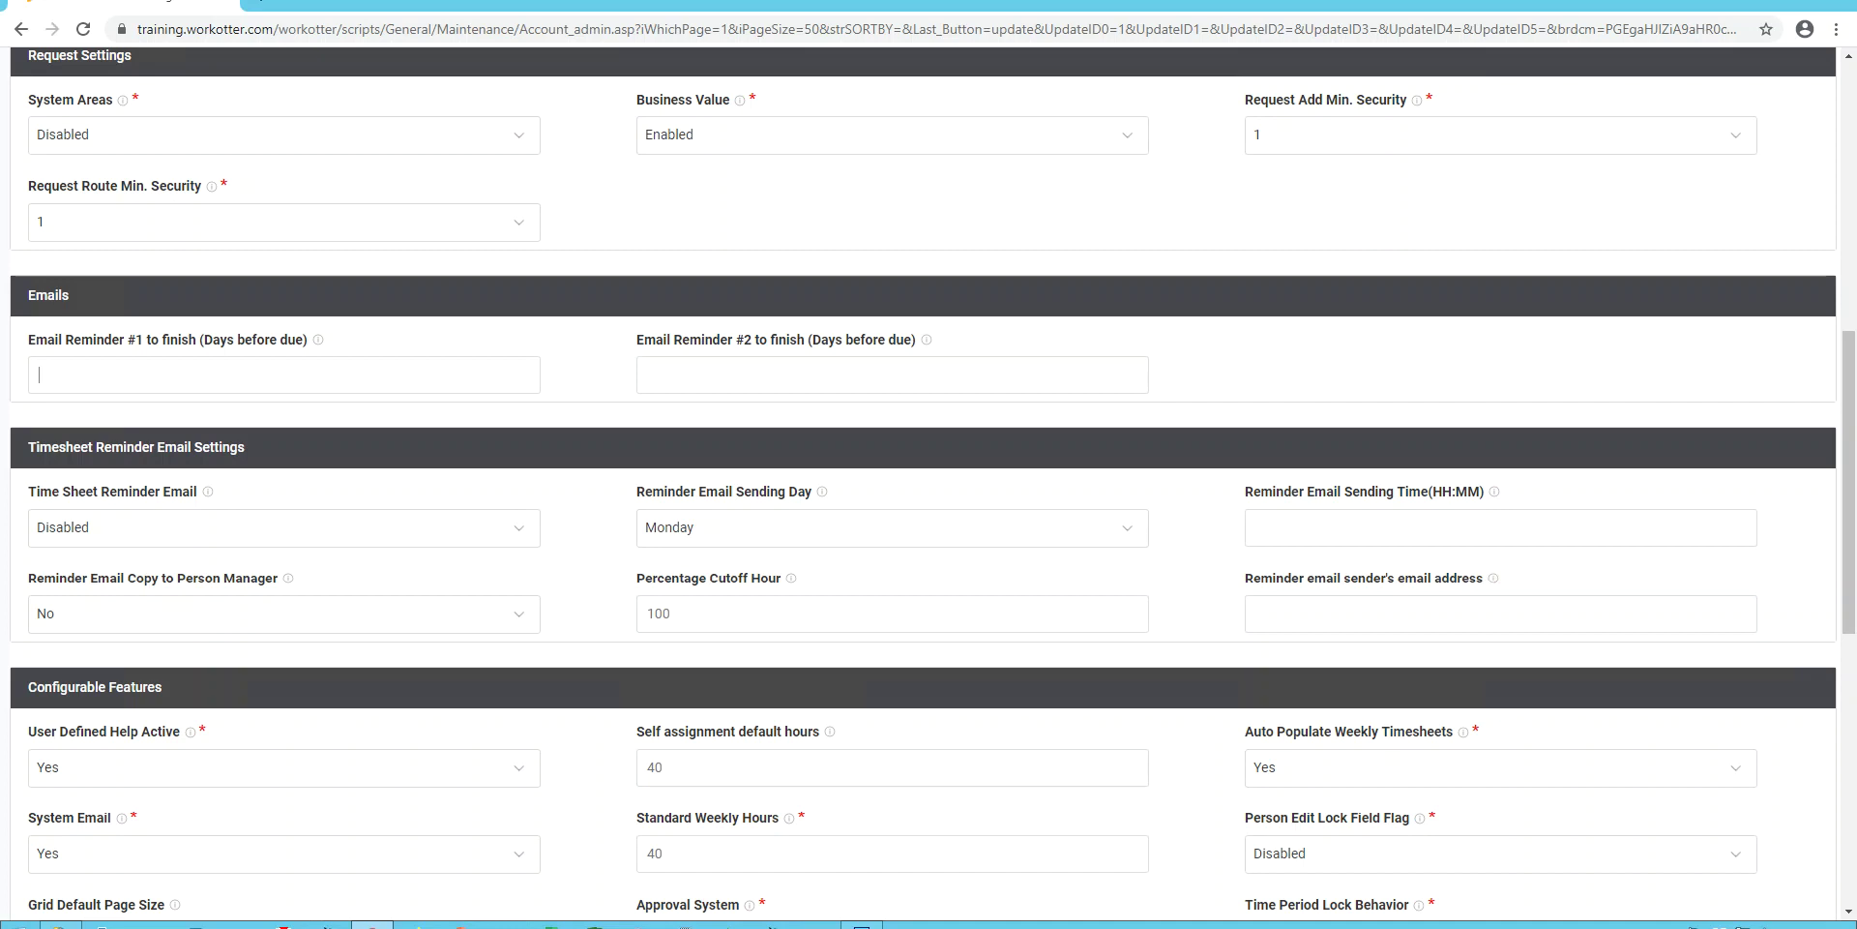
pyautogui.write('3')
pyautogui.write('0')
pyautogui.write('2')
pyautogui.press('BackSpace')
pyautogui.hotkey('shift', 'Tab')
pyautogui.press('BackSpace')
pyautogui.hotkey('alt', 'Down')
pyautogui.press('Down')
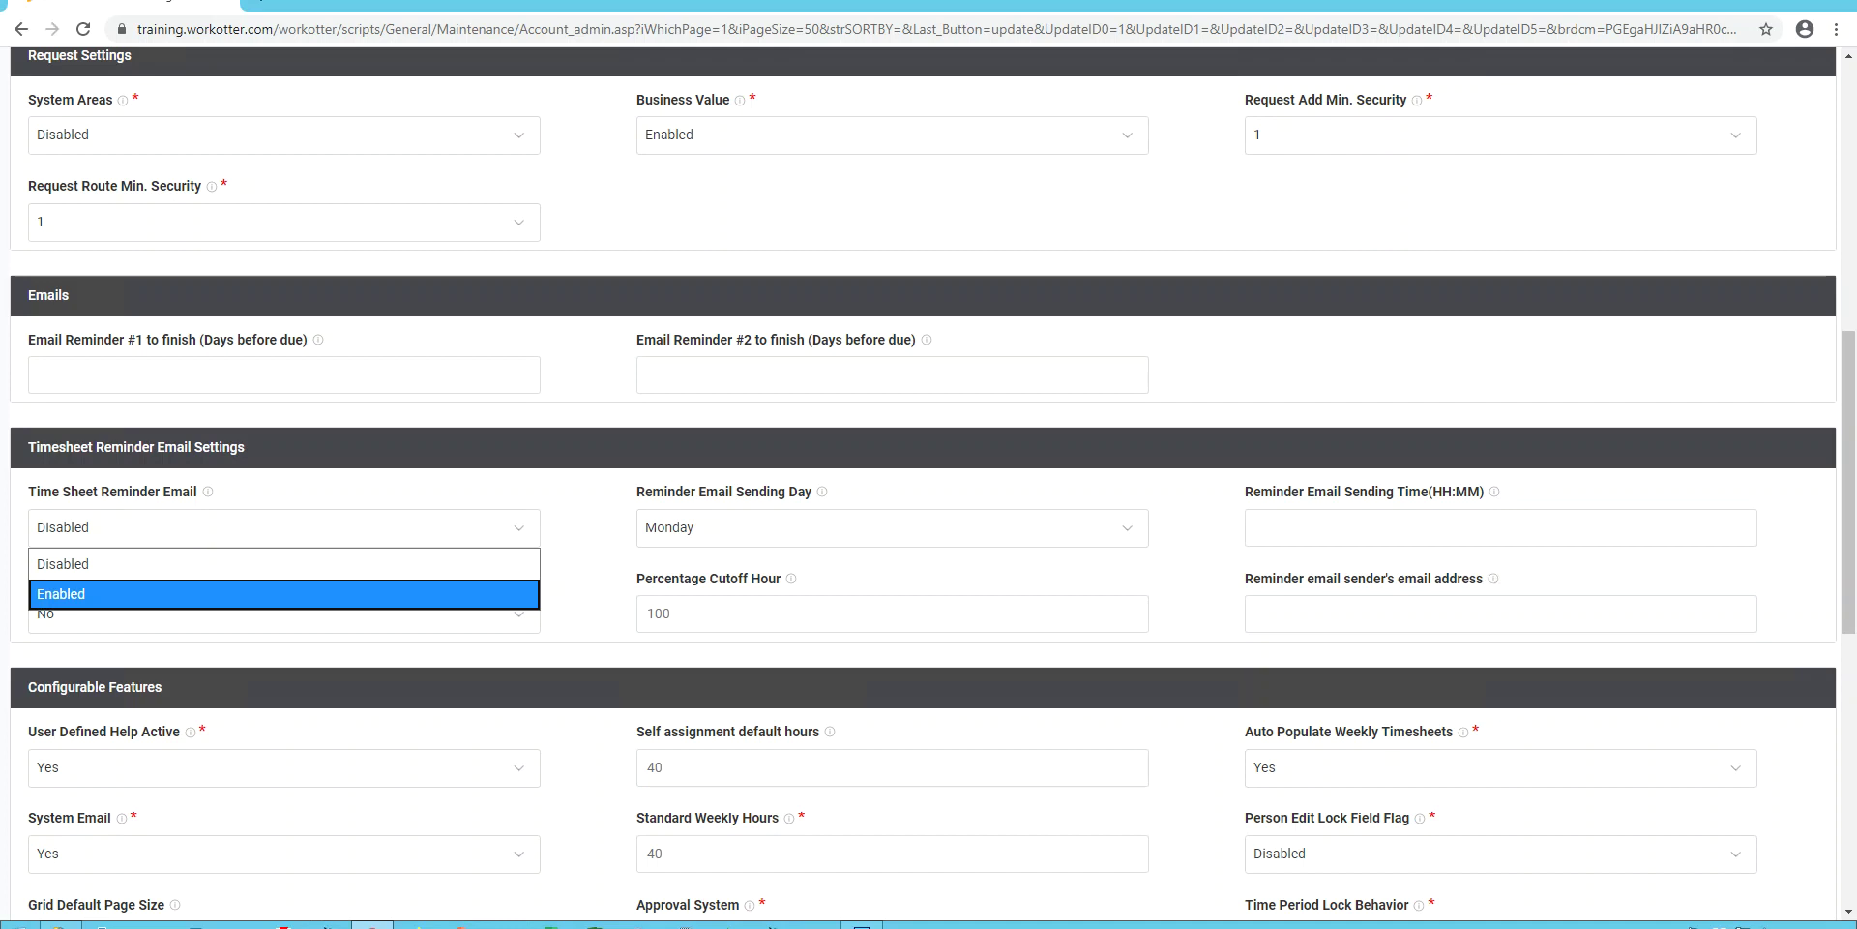
# Enable Time Sheet Reminder Email, keeping Monday as the day, with sending time 11:00.
pyautogui.press('Return')
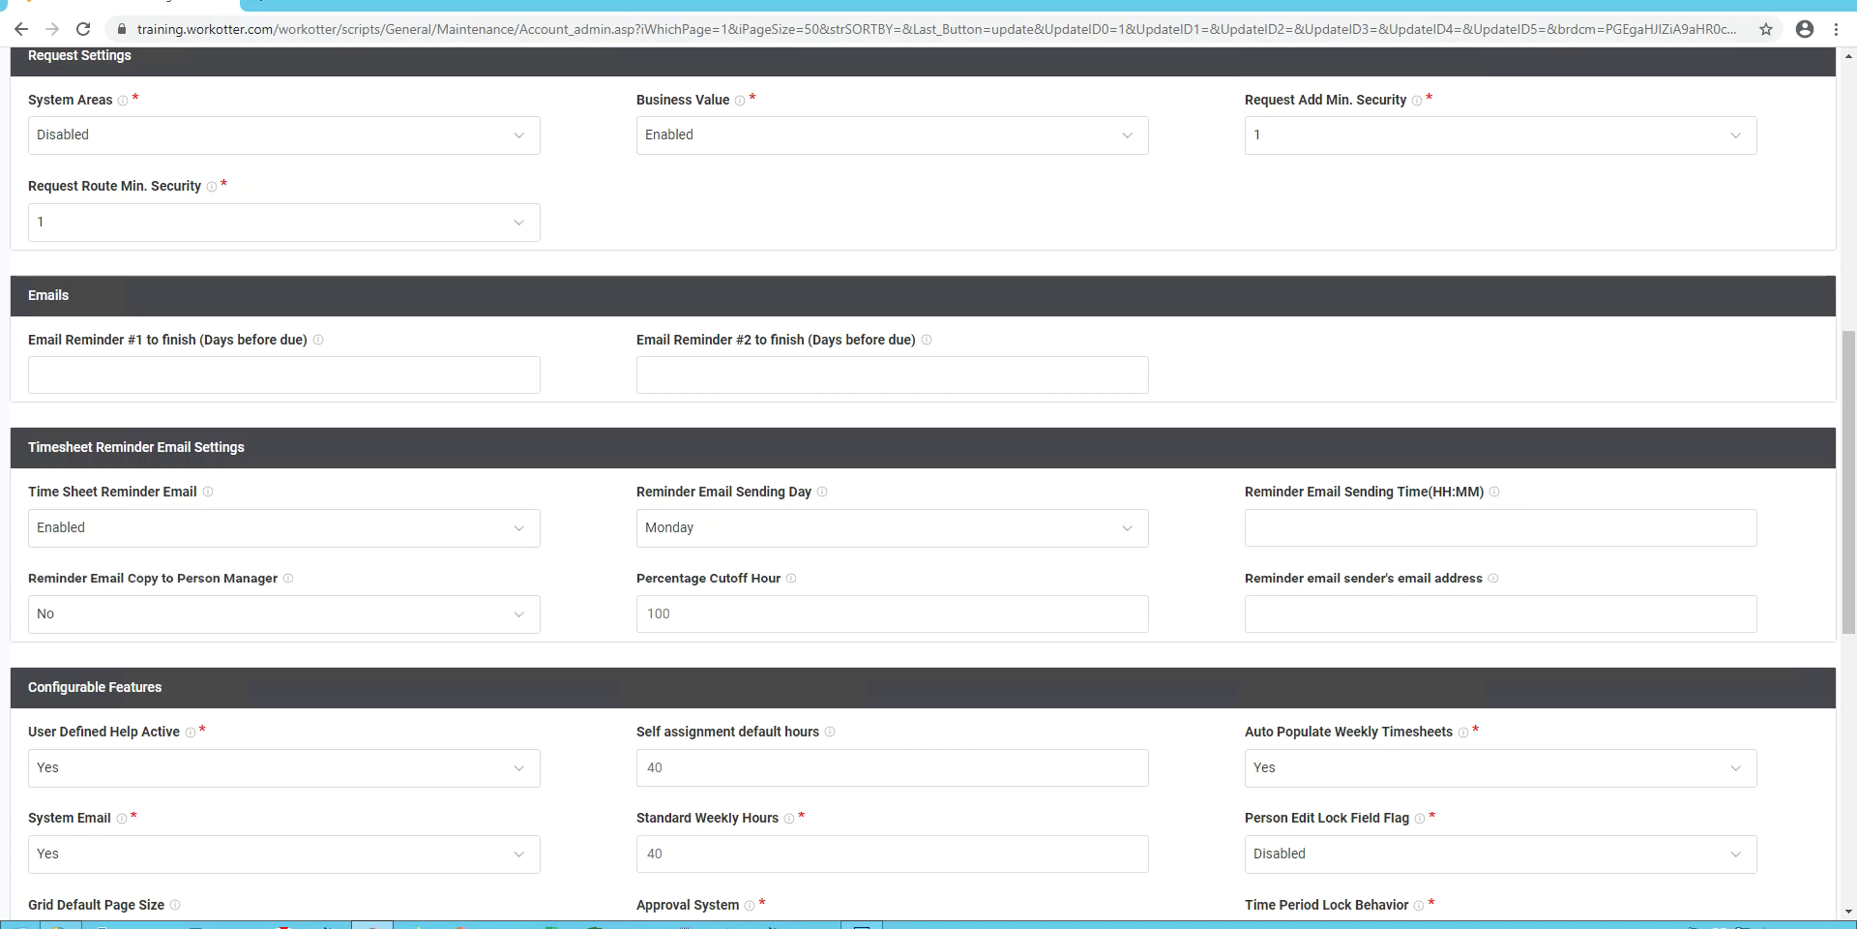
pyautogui.hotkey('alt', 'Down')
pyautogui.press('Return')
pyautogui.write('11:00')
# Set Copy to Person Manager to Yes and enter the no-reply sender email address.
pyautogui.press('Tab')
pyautogui.hotkey('alt', 'Down')
pyautogui.press('Down')
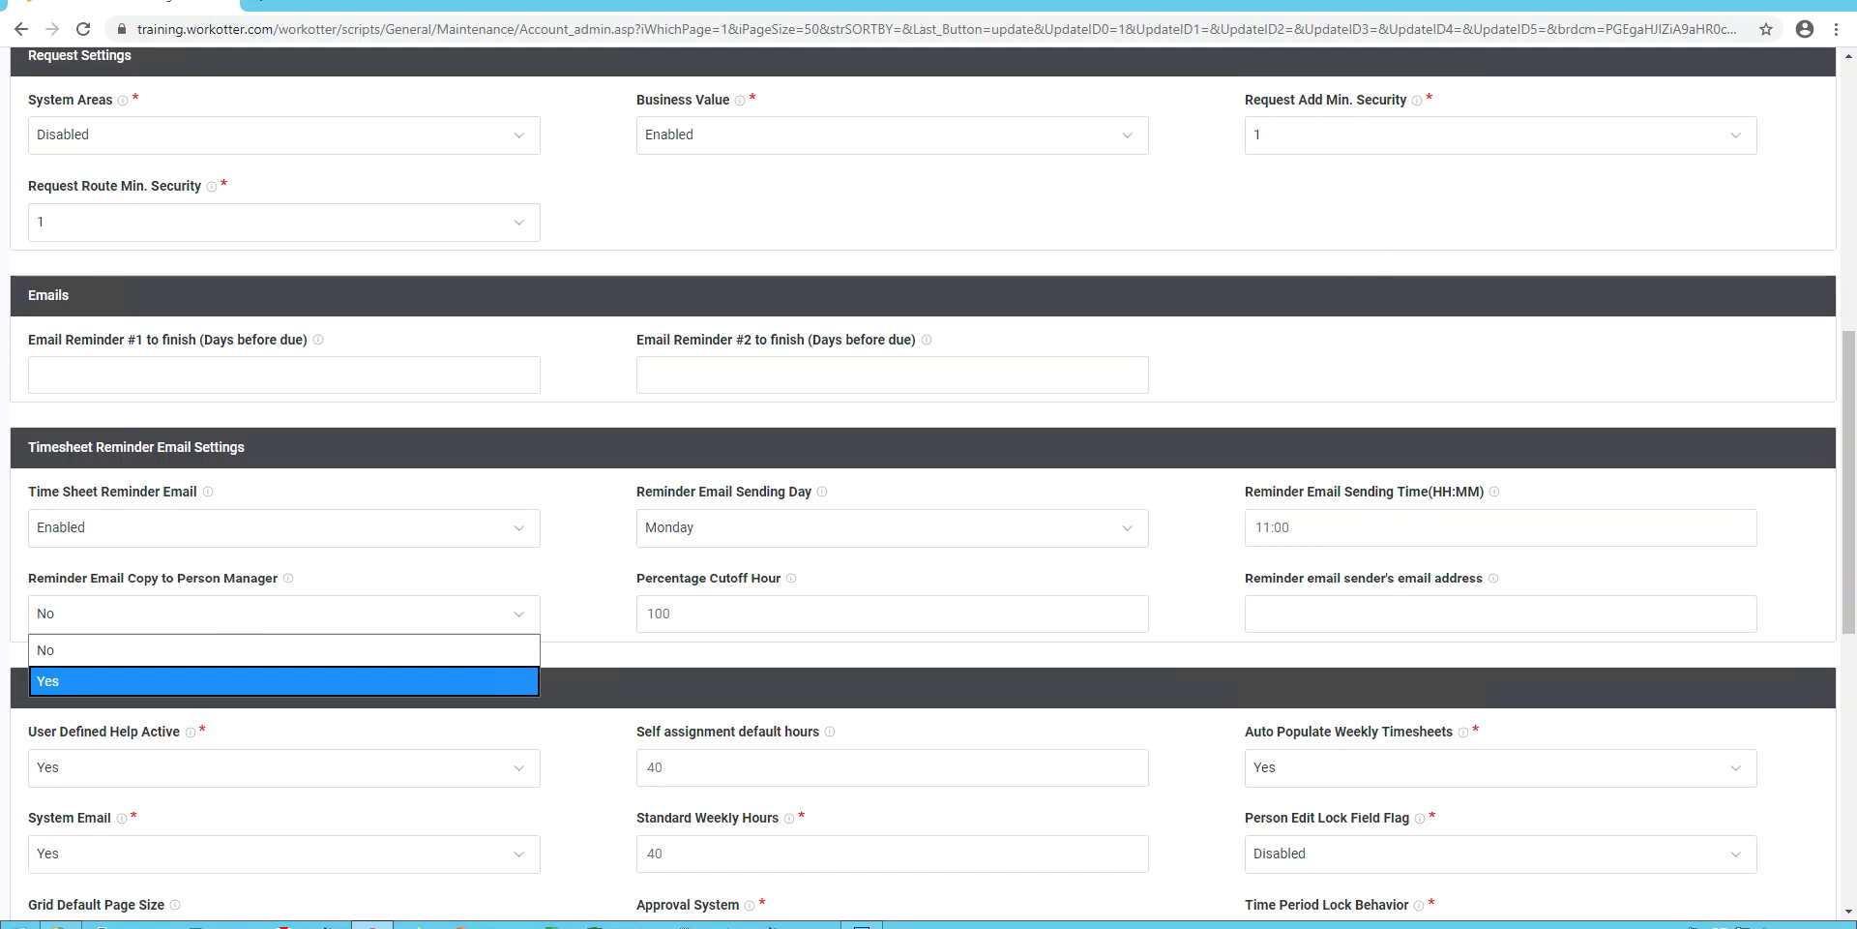
pyautogui.press('Return')
pyautogui.press('Tab')
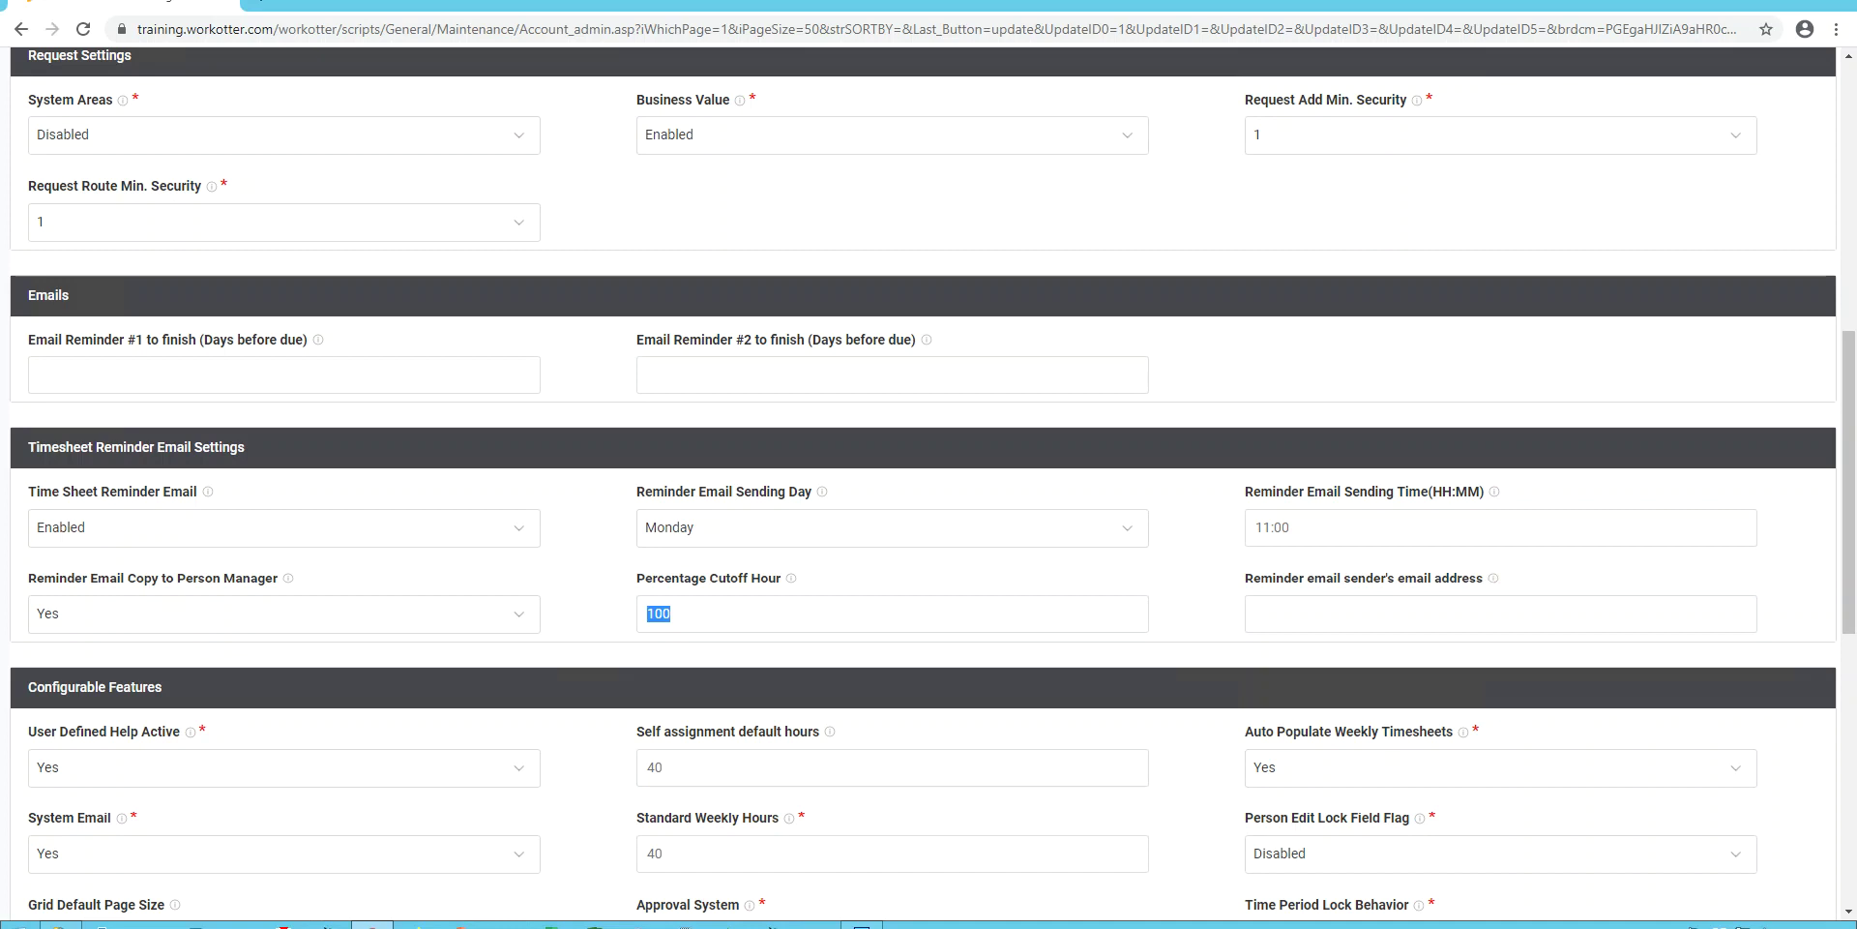
pyautogui.click(1255, 613)
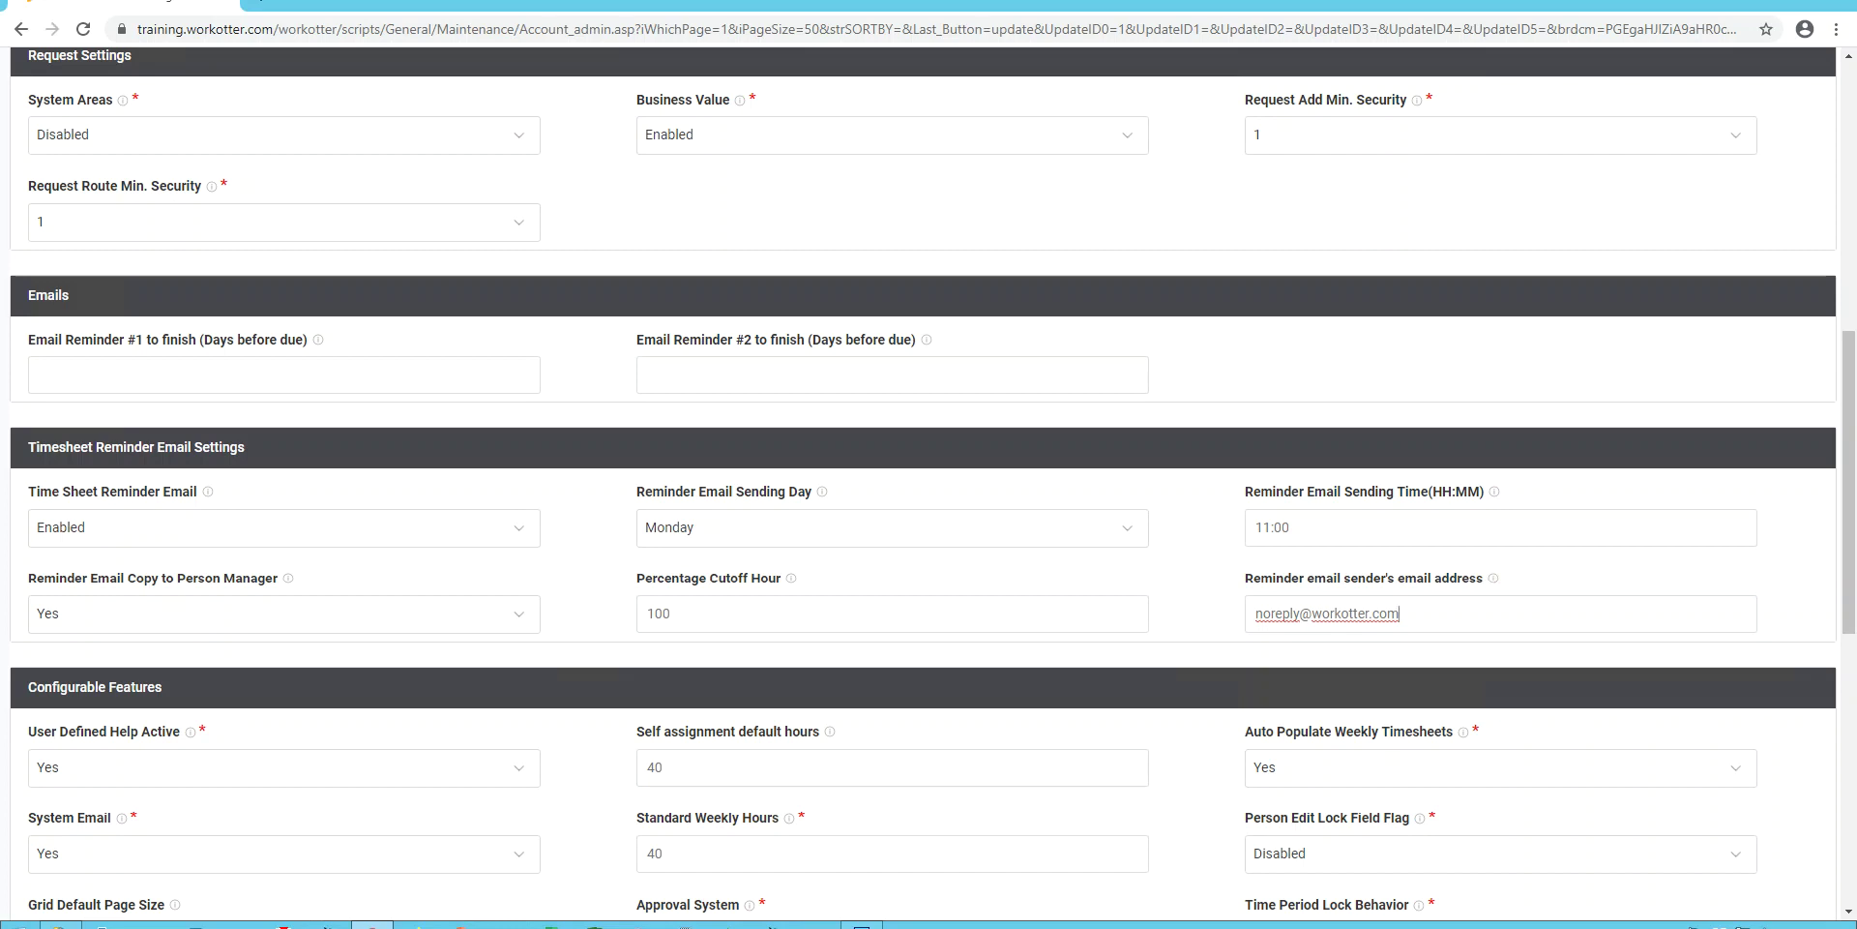
pyautogui.scroll(-2, 928, 484)
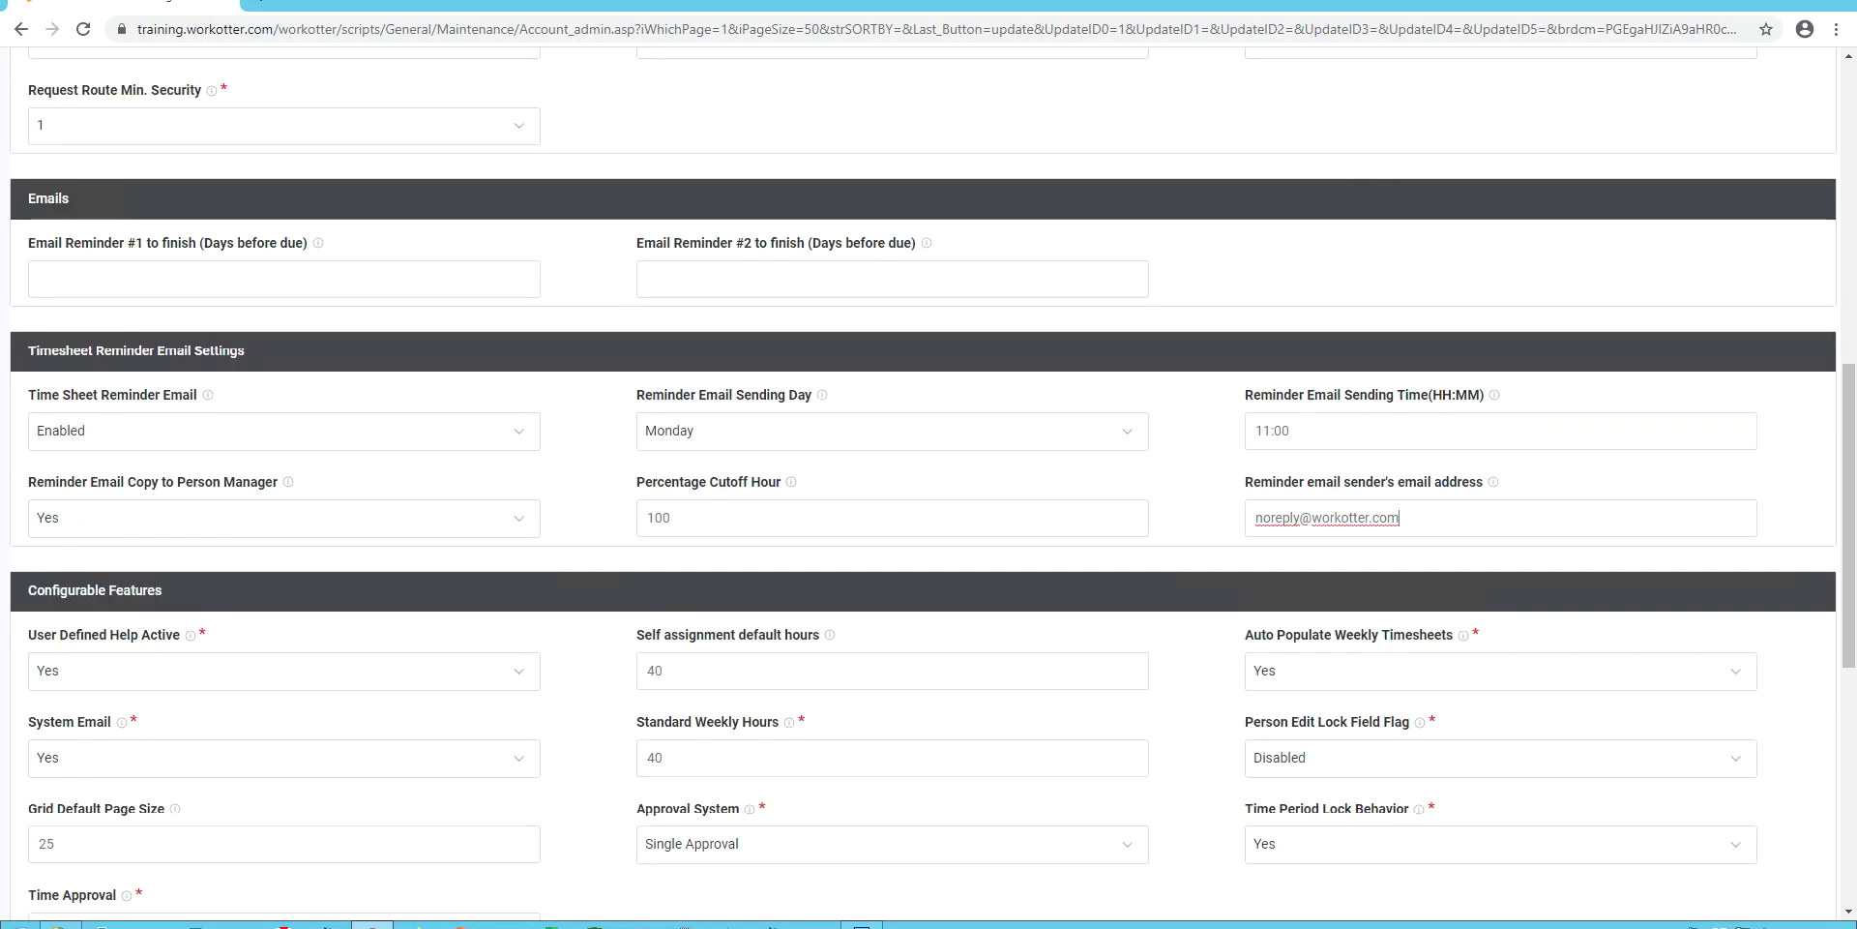
pyautogui.scroll(-3, 928, 484)
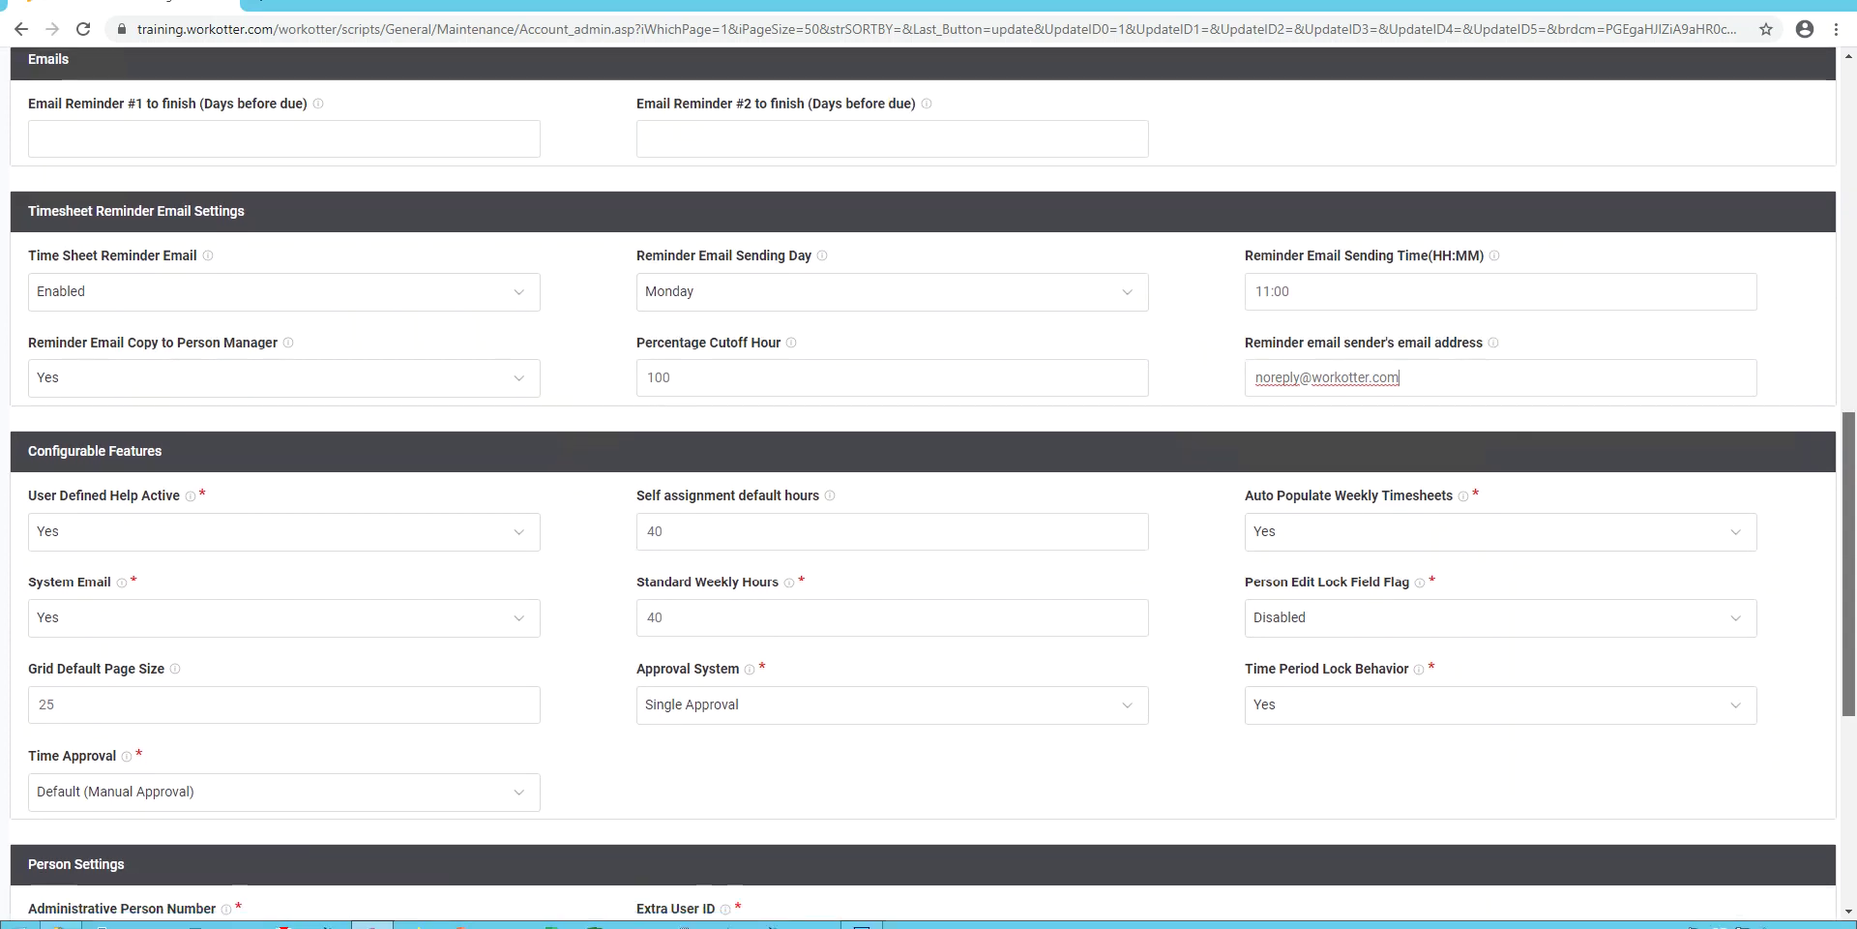
pyautogui.scroll(-1, 929, 484)
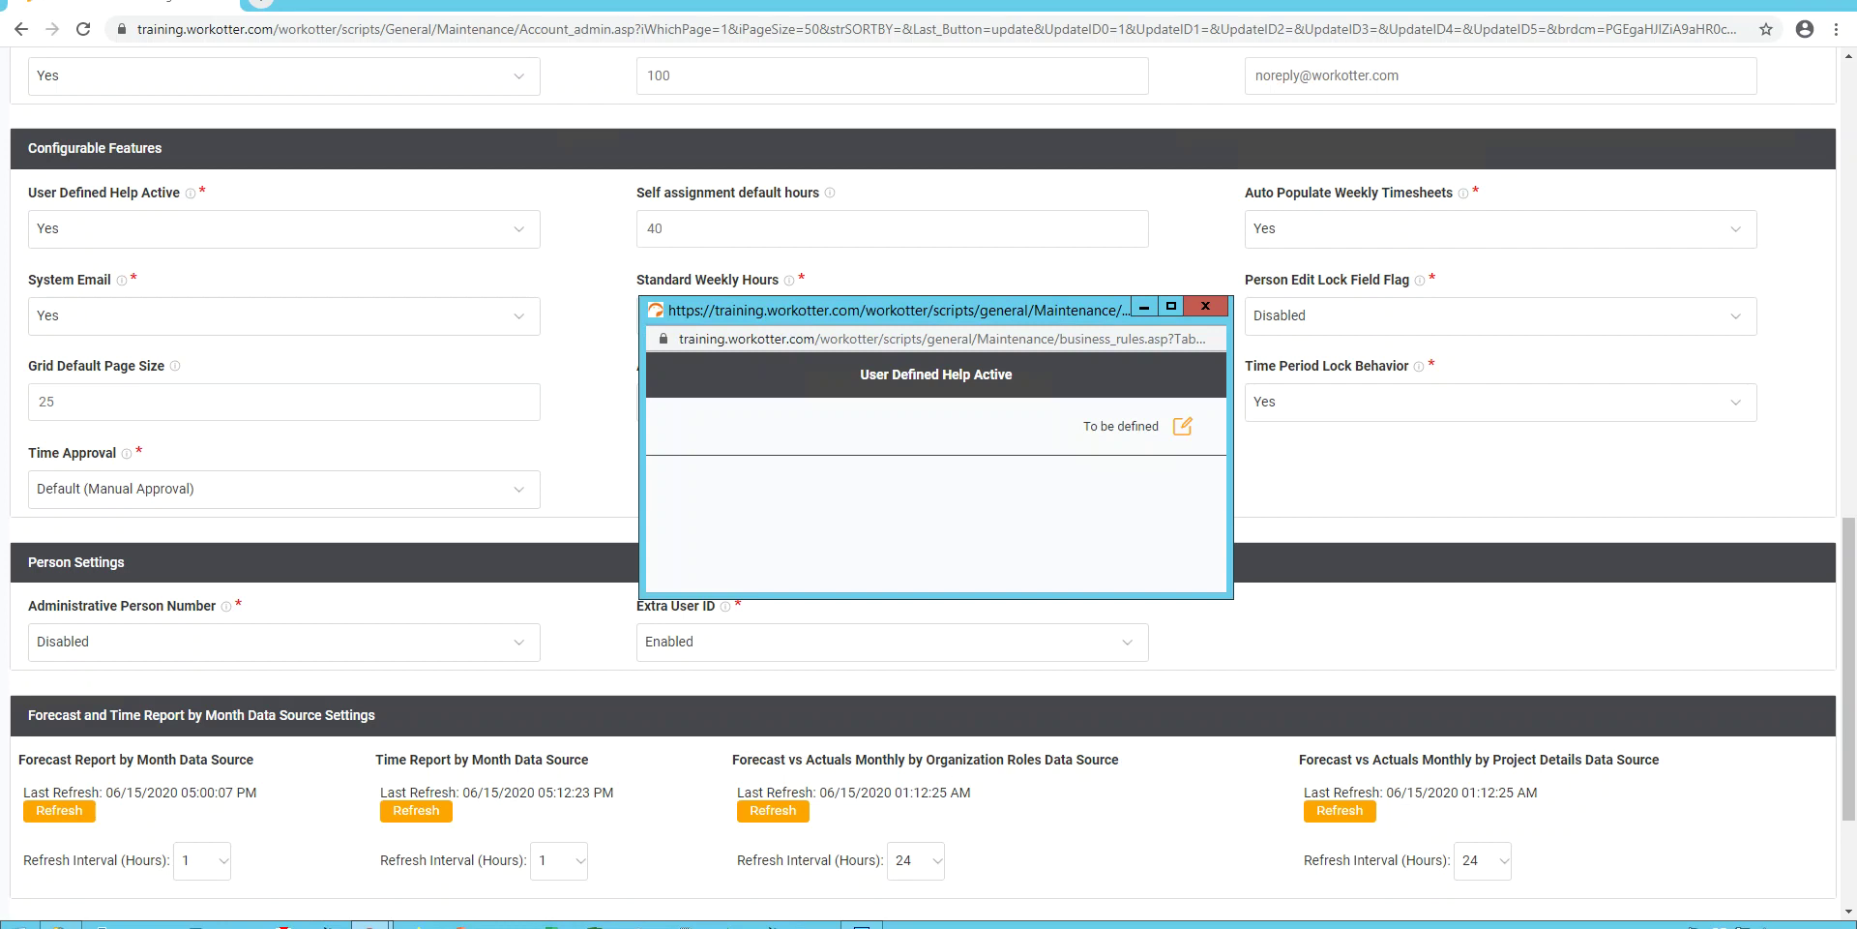
# Close the User Defined Help Active popup to show the Configurable Features settings again.
pyautogui.click(1205, 306)
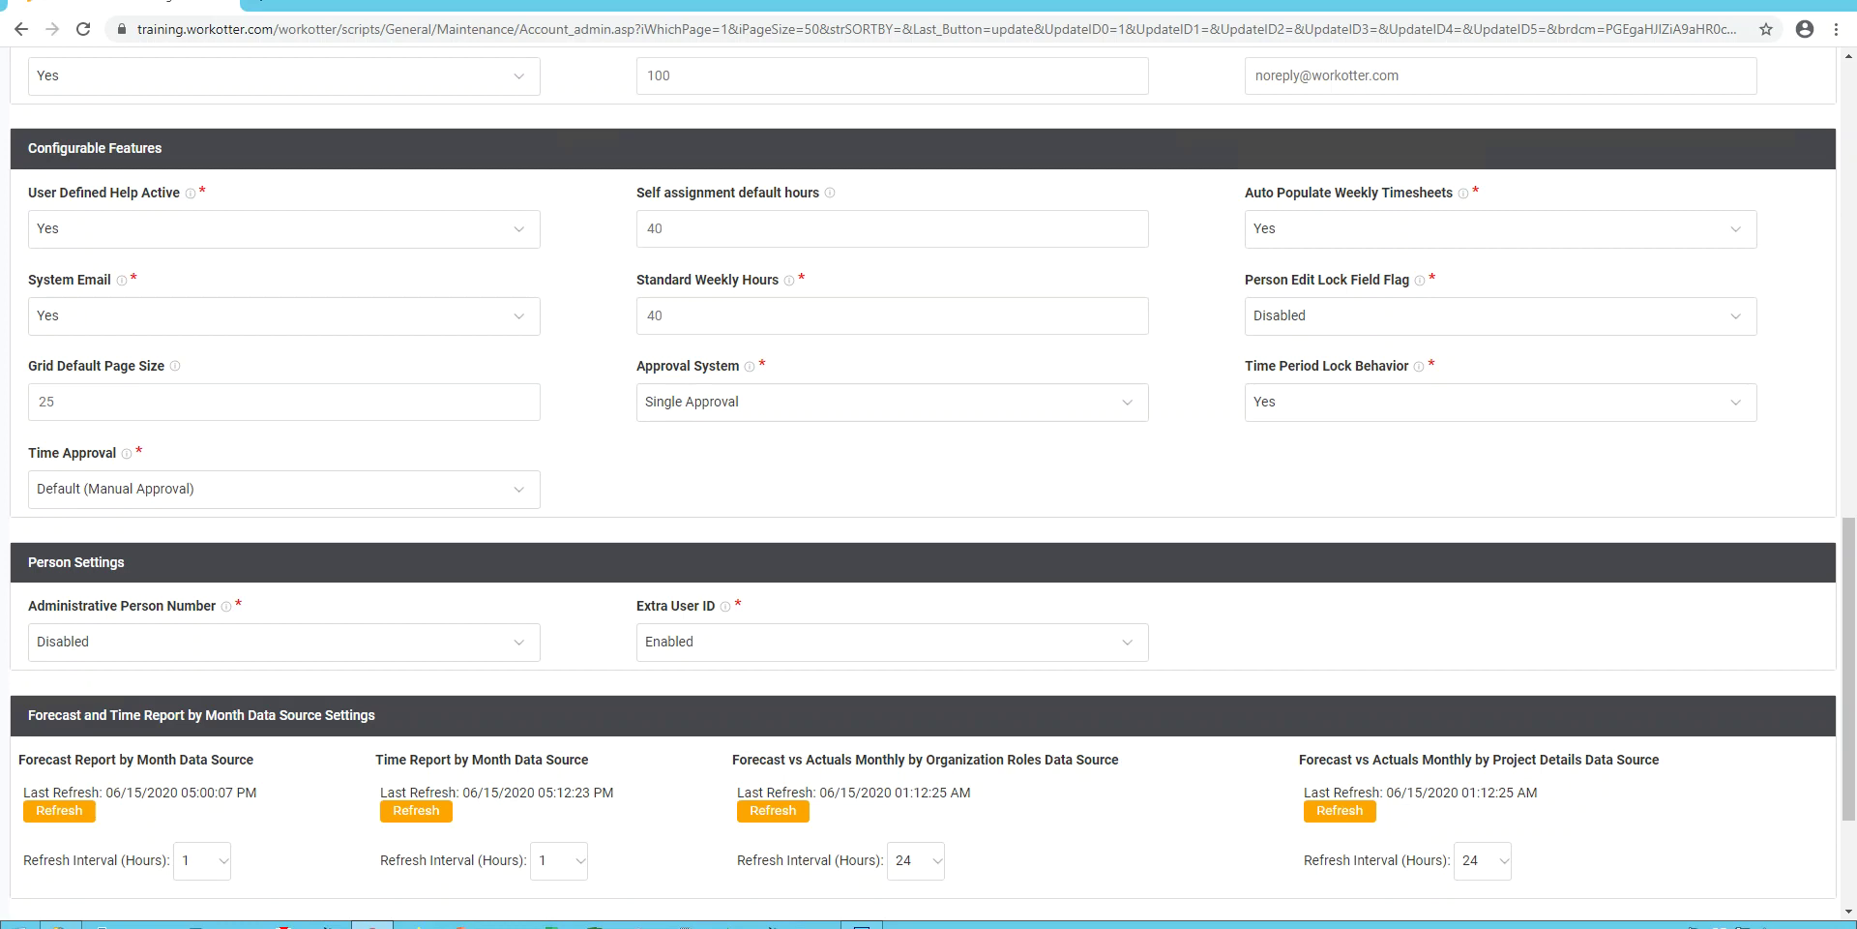
pyautogui.click(284, 316)
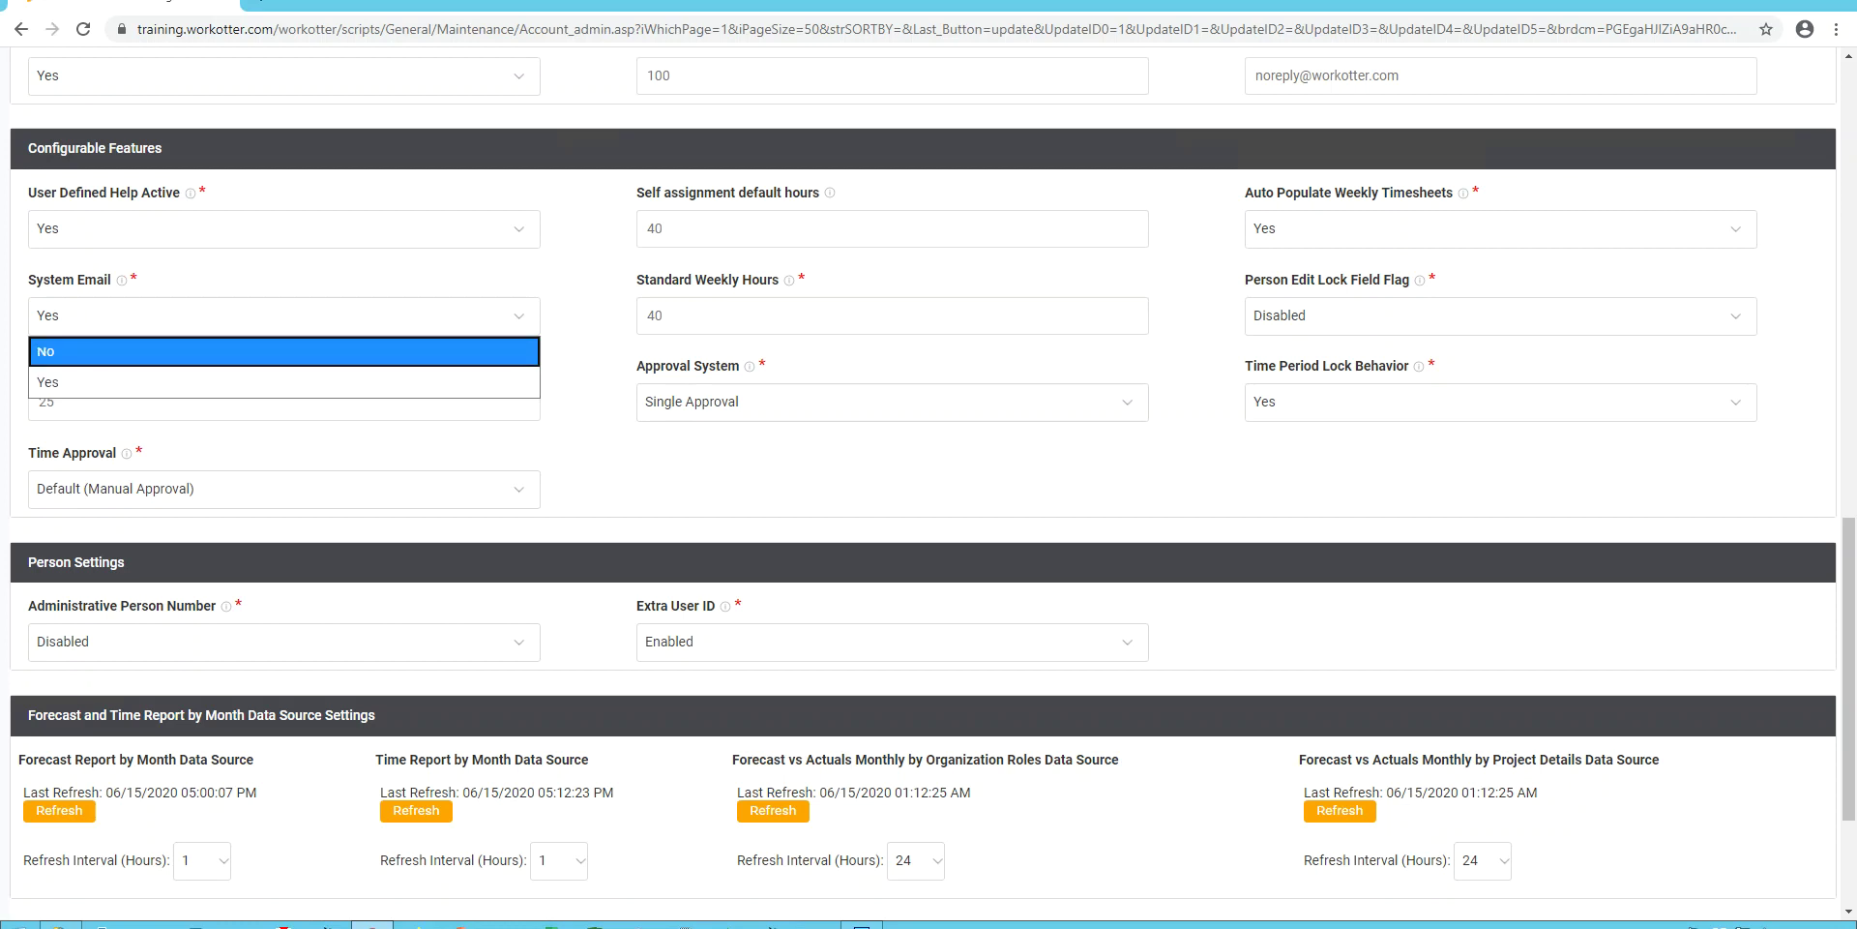
# Set System Email to No.
pyautogui.click(285, 351)
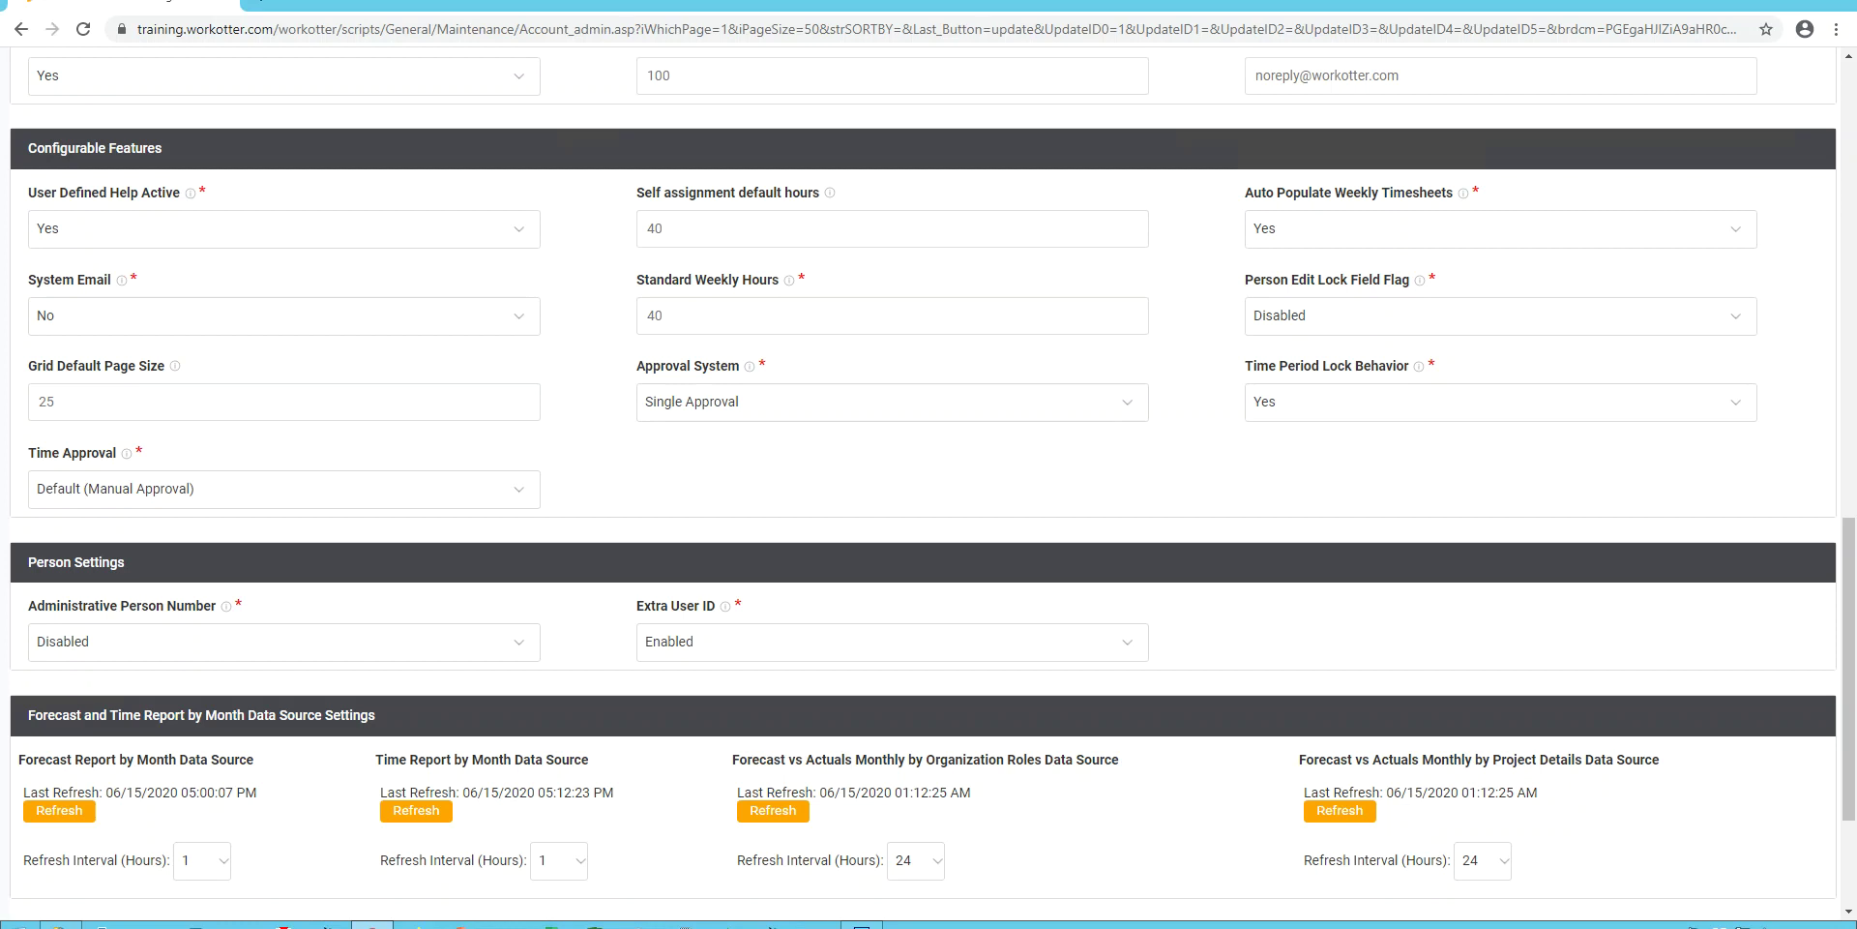
pyautogui.hotkey('alt', 'Down')
pyautogui.press('Down')
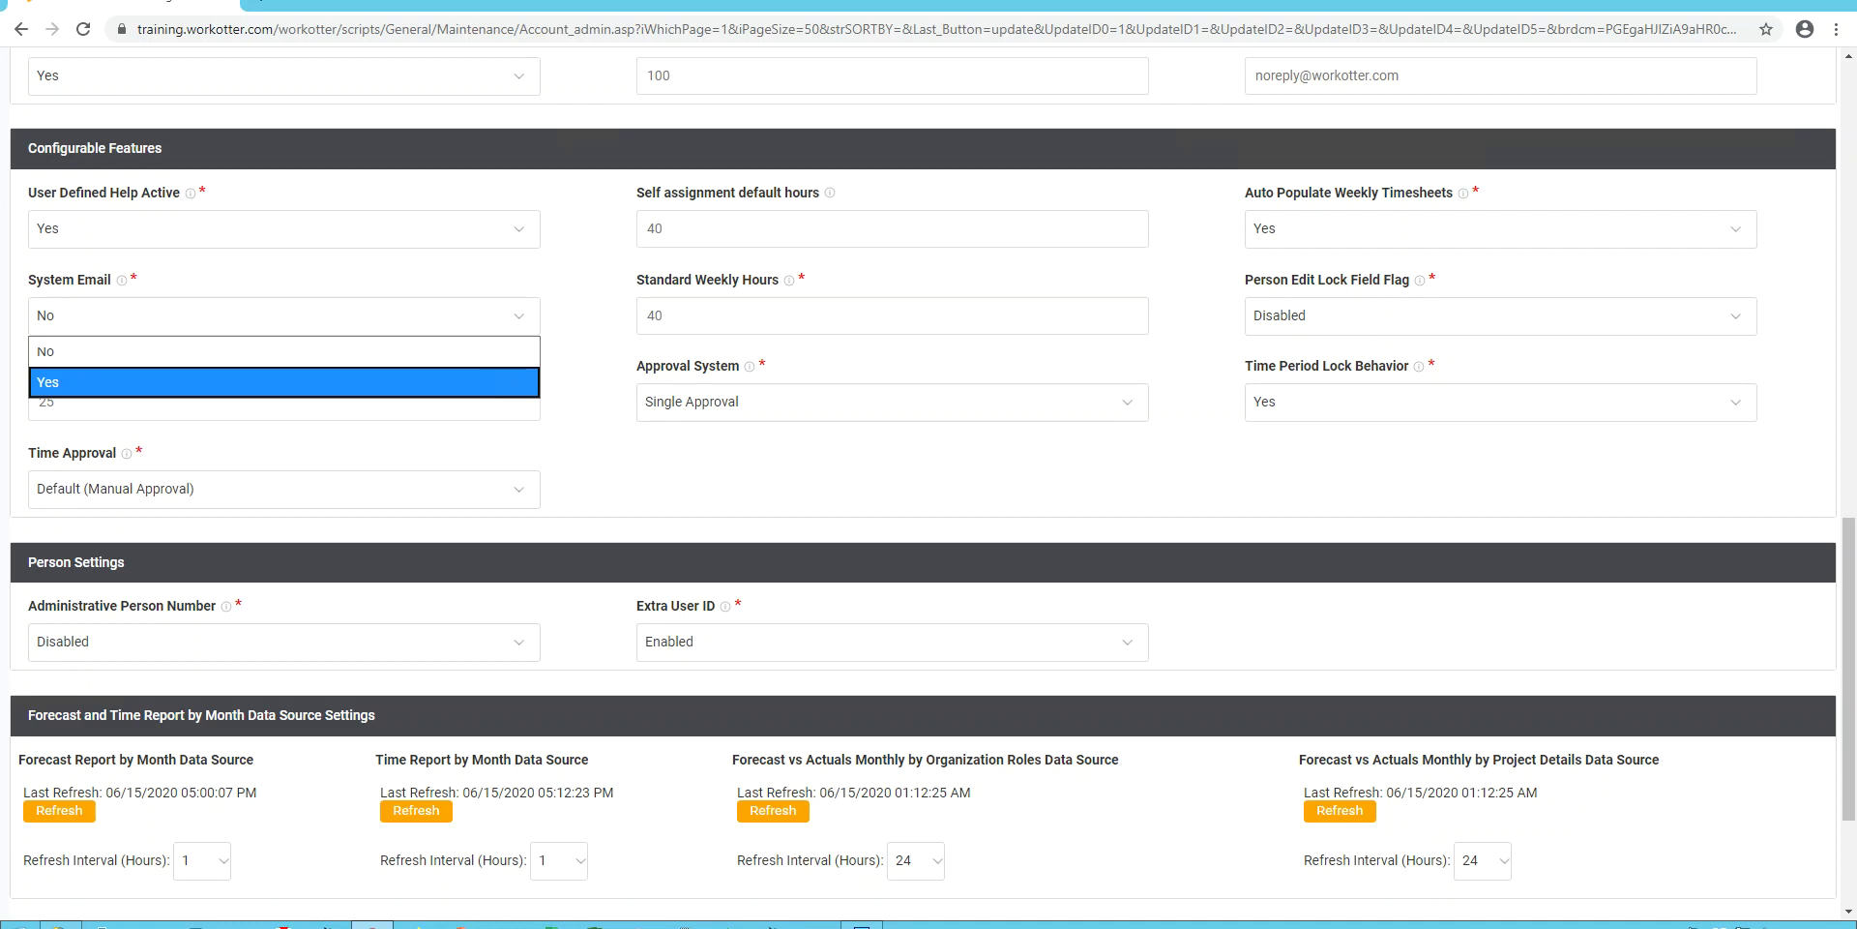
pyautogui.press('Up')
pyautogui.press('Return')
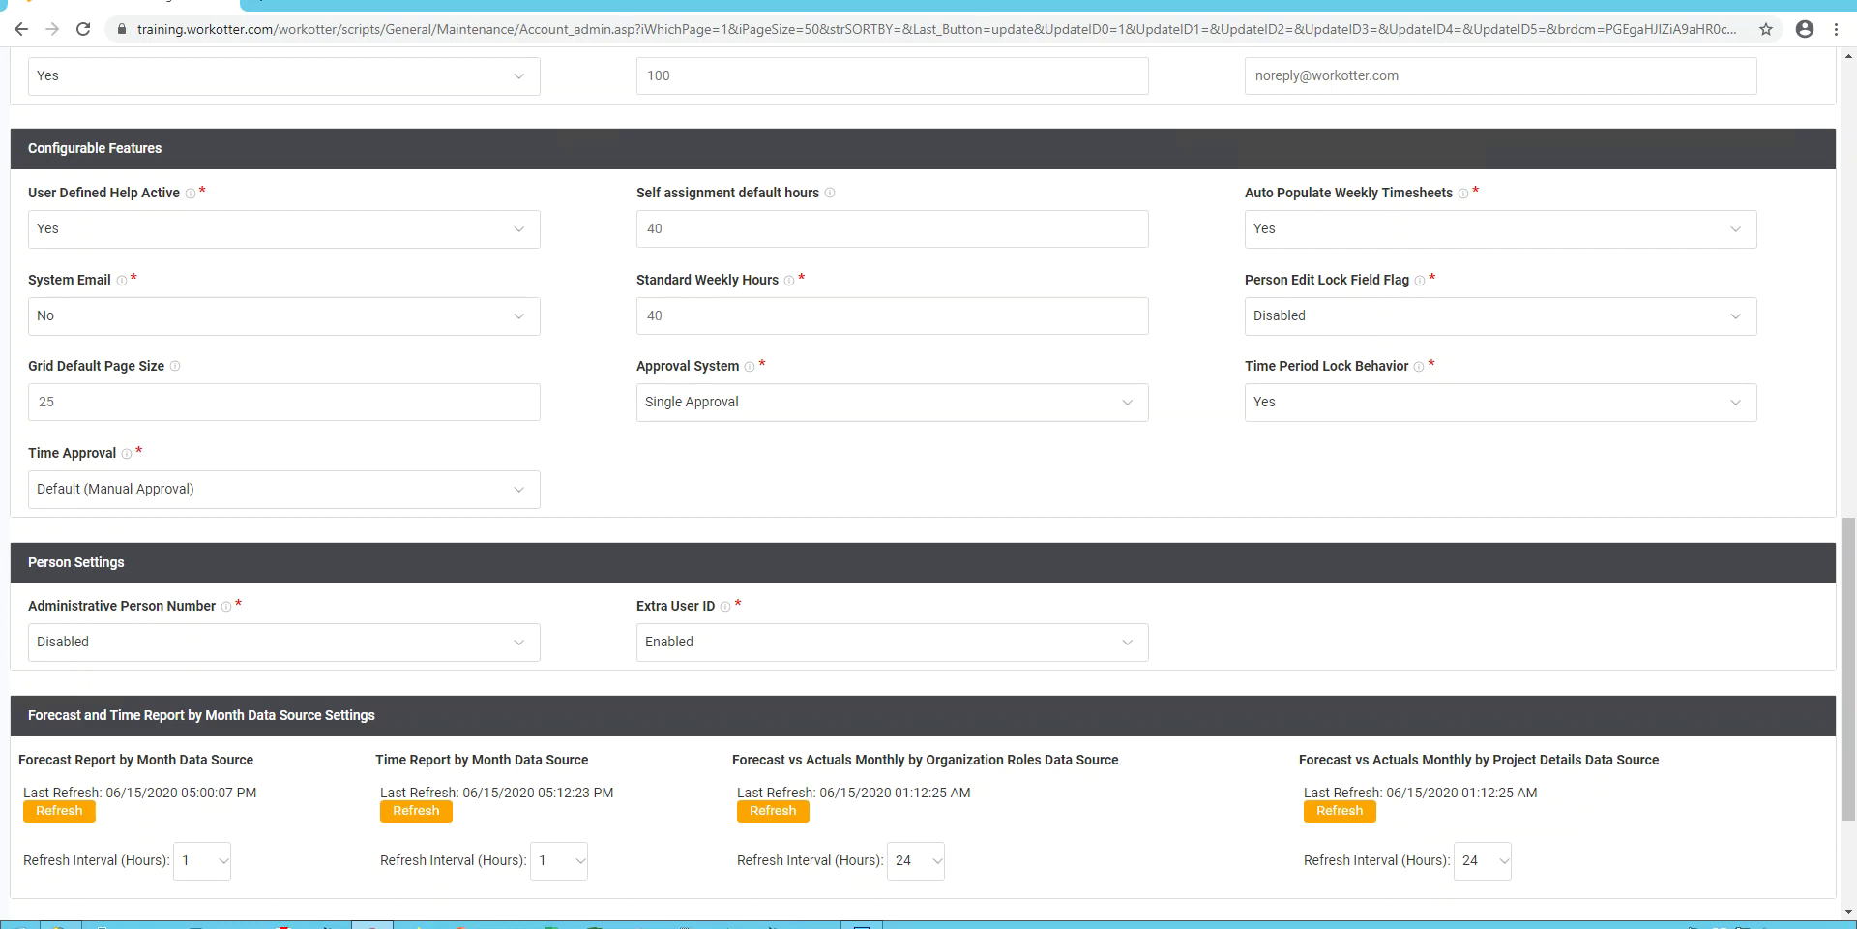
# Keep Standard Weekly Hours at 40.
pyautogui.hotkey('ctrl', 'a')
pyautogui.write('32')
pyautogui.hotkey('ctrl', 'a')
pyautogui.write('40')
# Set Person Edit Lock Field Flag to Enabled.
pyautogui.press('Tab')
pyautogui.hotkey('alt', 'Down')
pyautogui.press('Down')
pyautogui.press('Return')
pyautogui.hotkey('alt', 'Down')
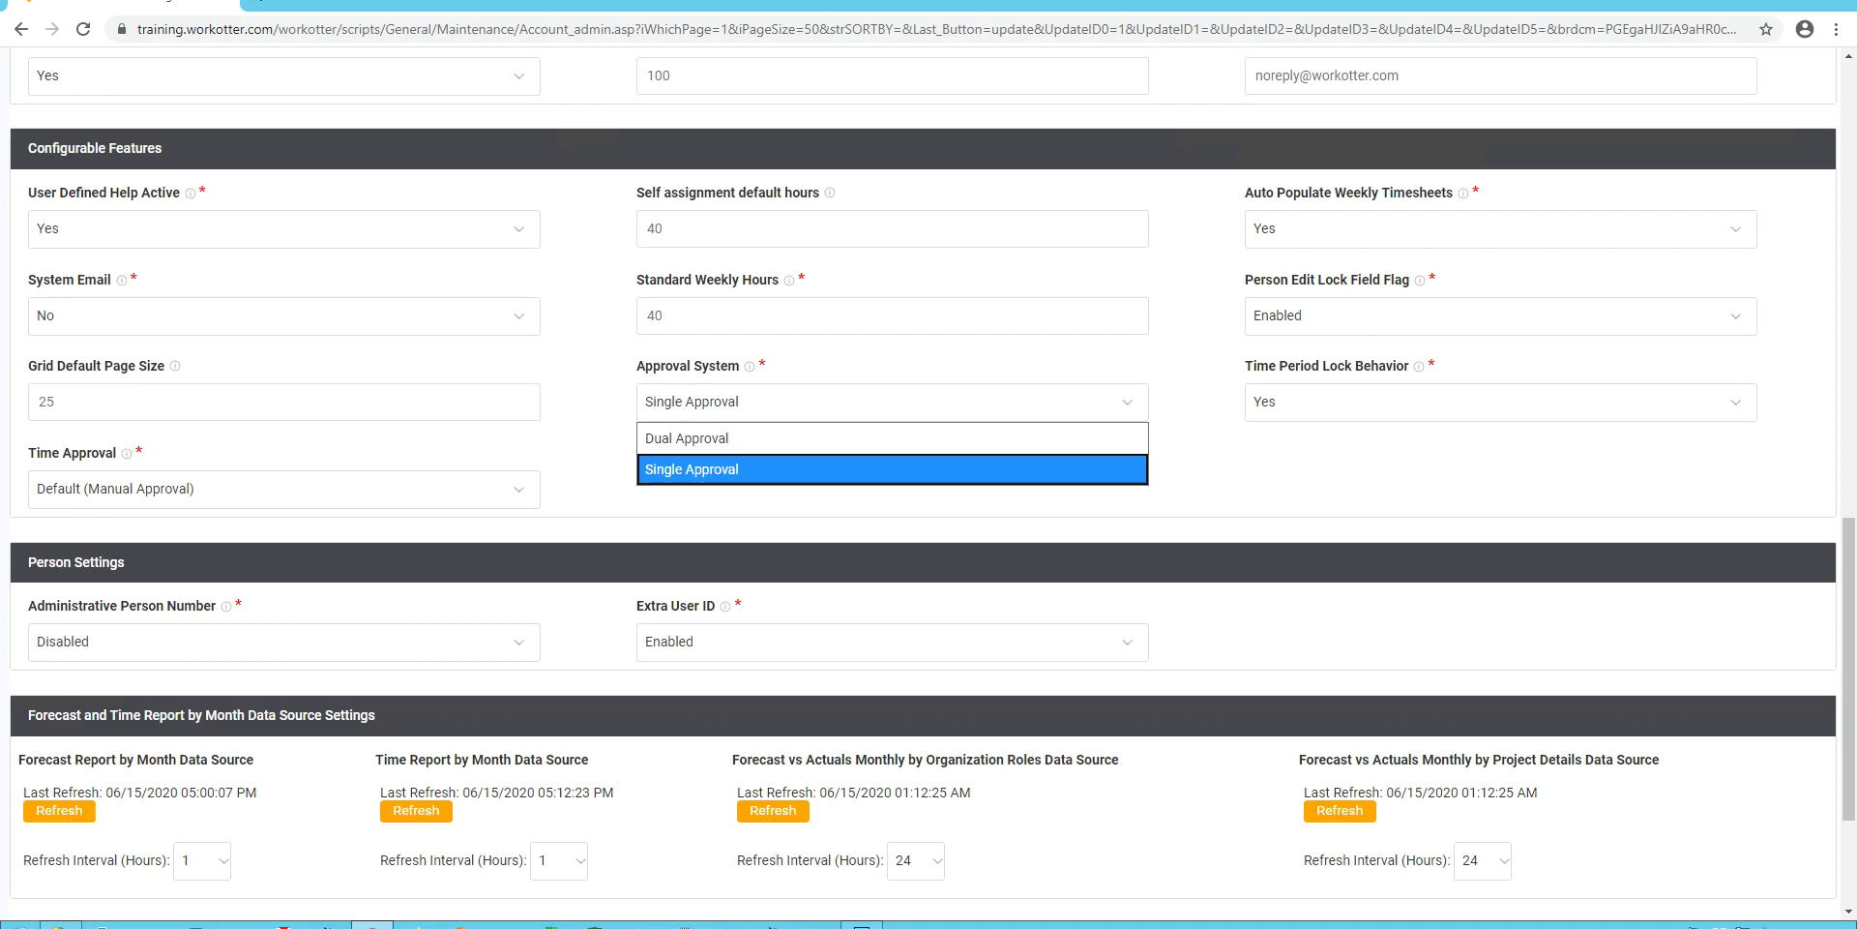
pyautogui.press('Up')
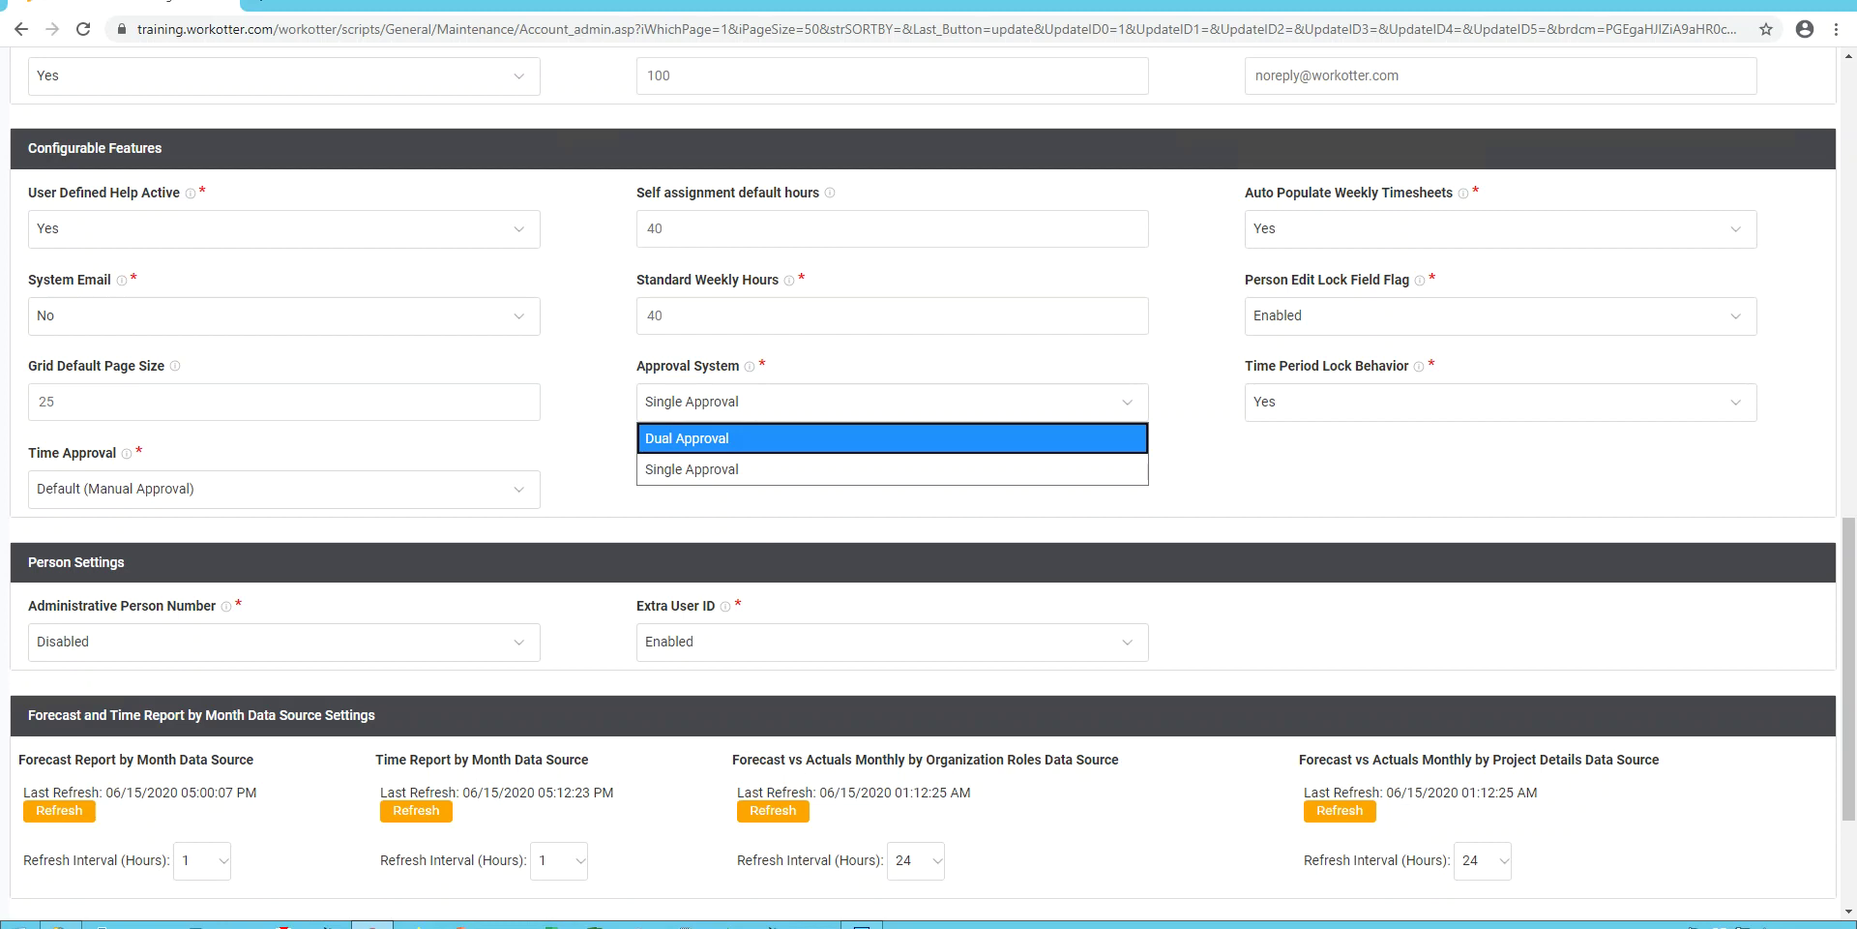
pyautogui.press('Down')
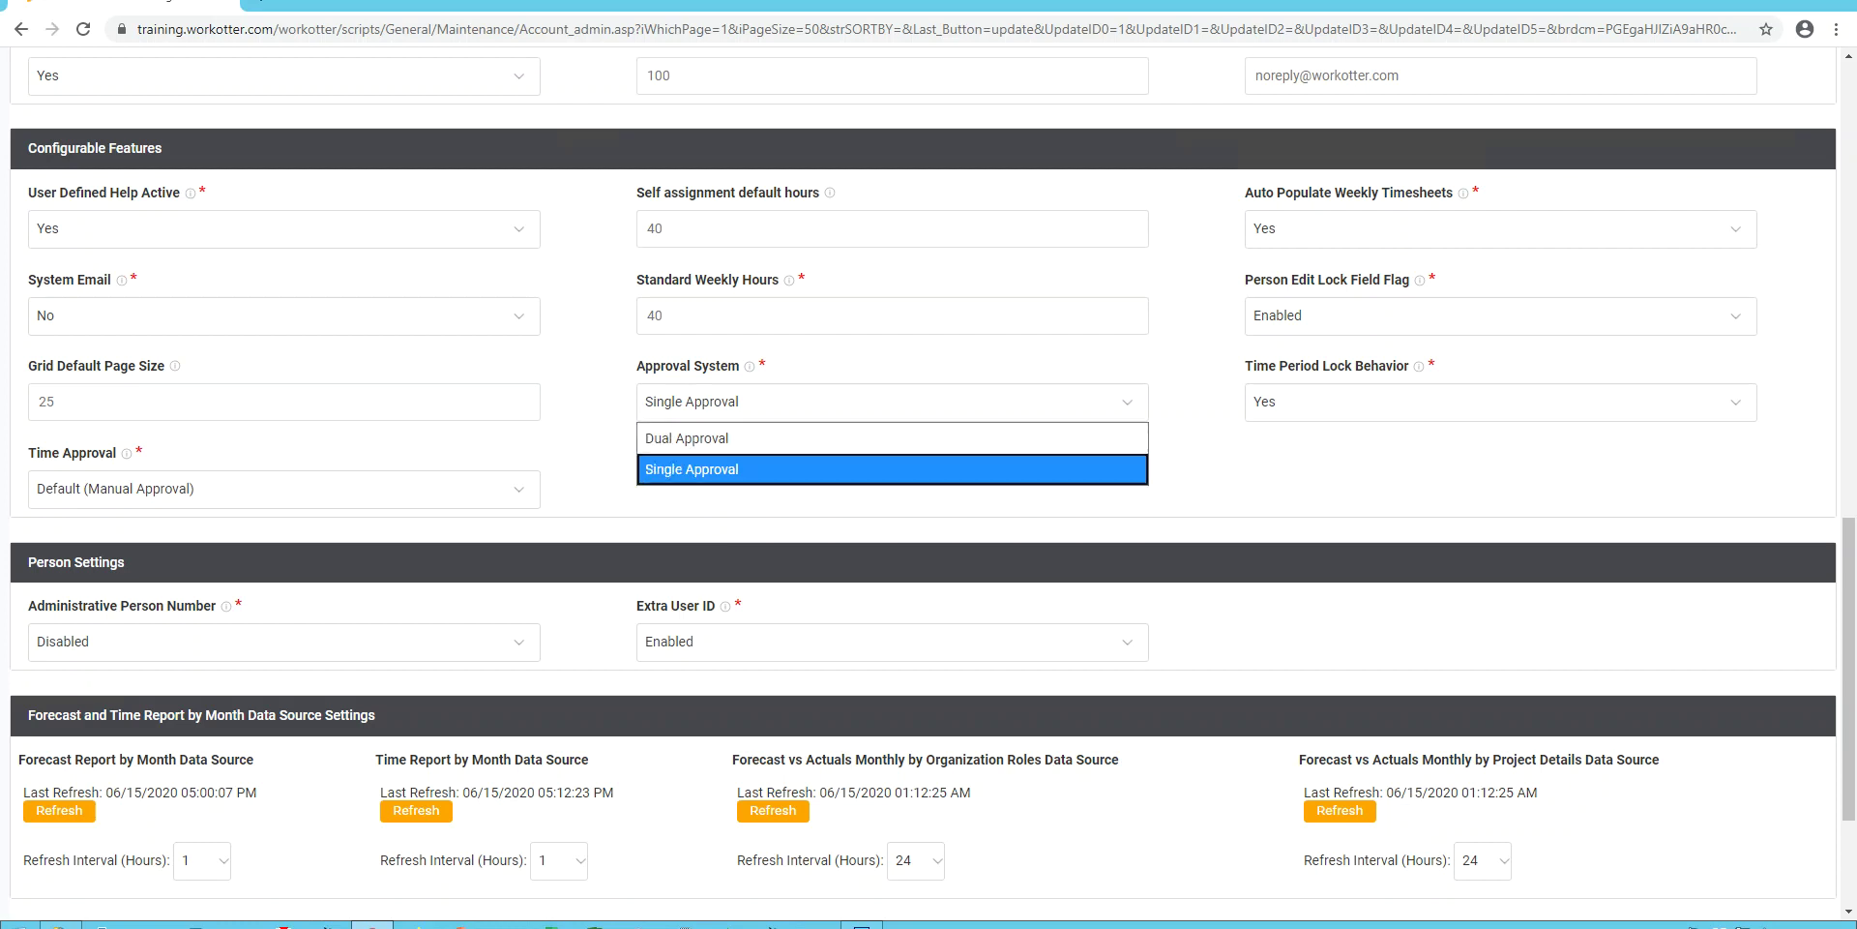
pyautogui.press('Return')
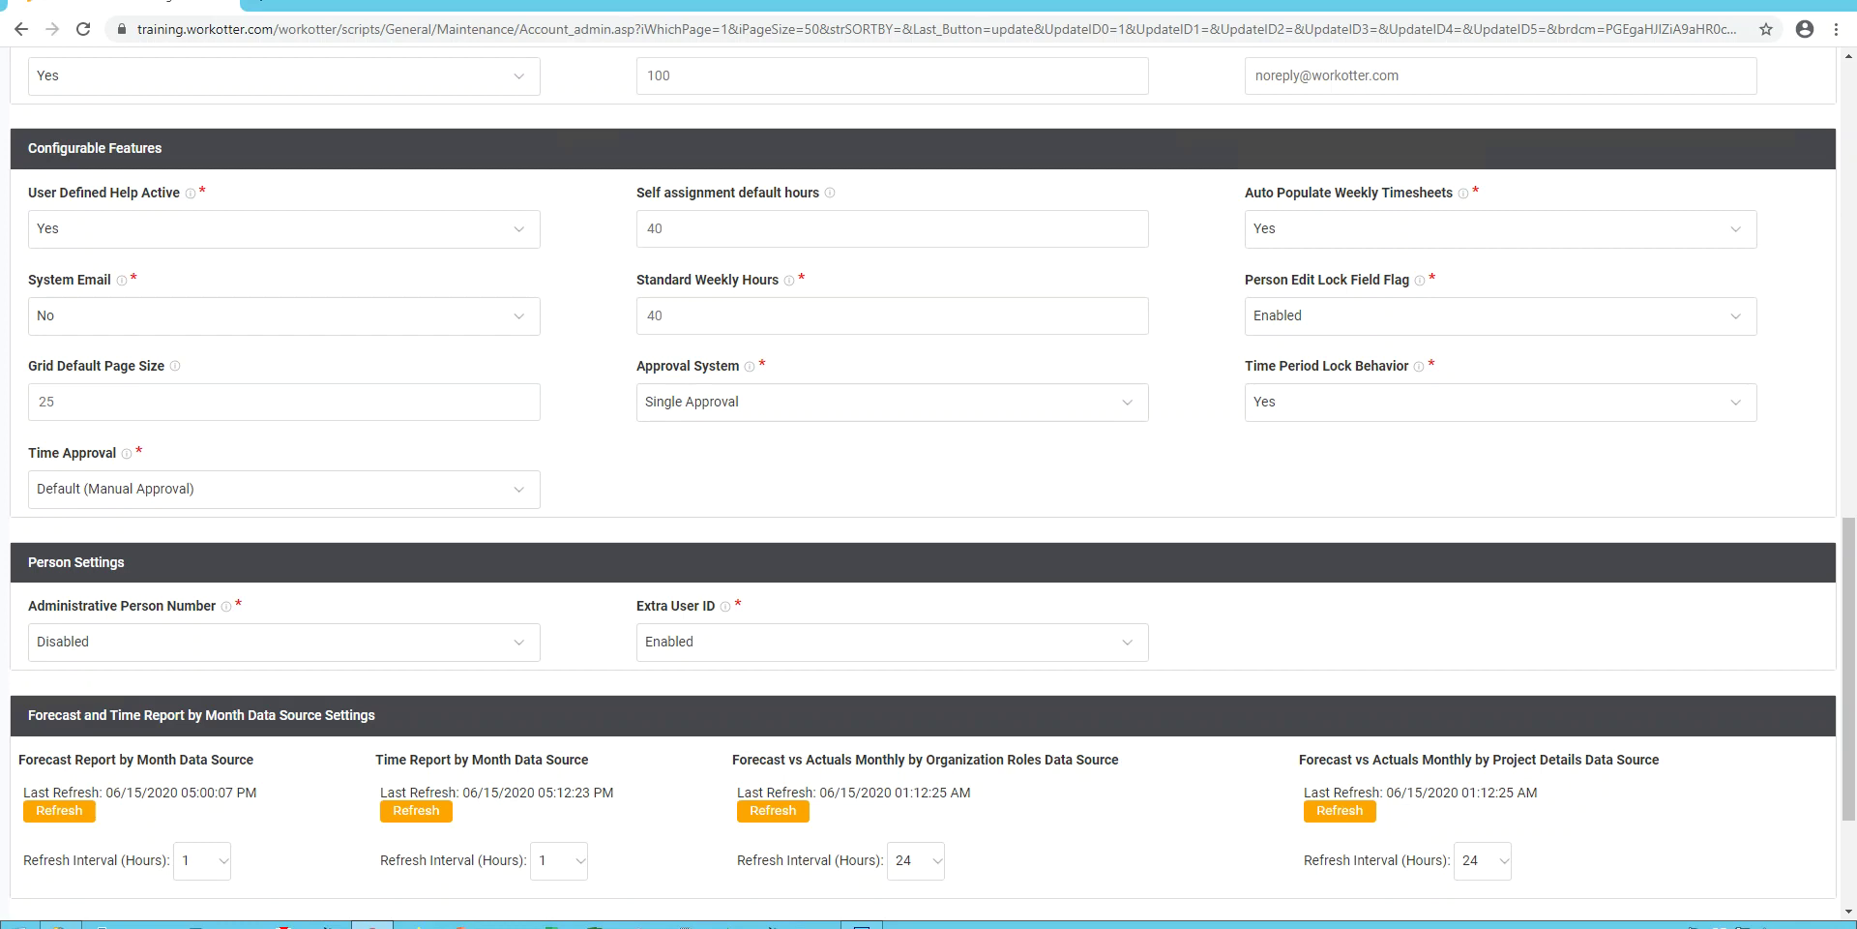
pyautogui.hotkey('alt', 'Down')
pyautogui.press('Down')
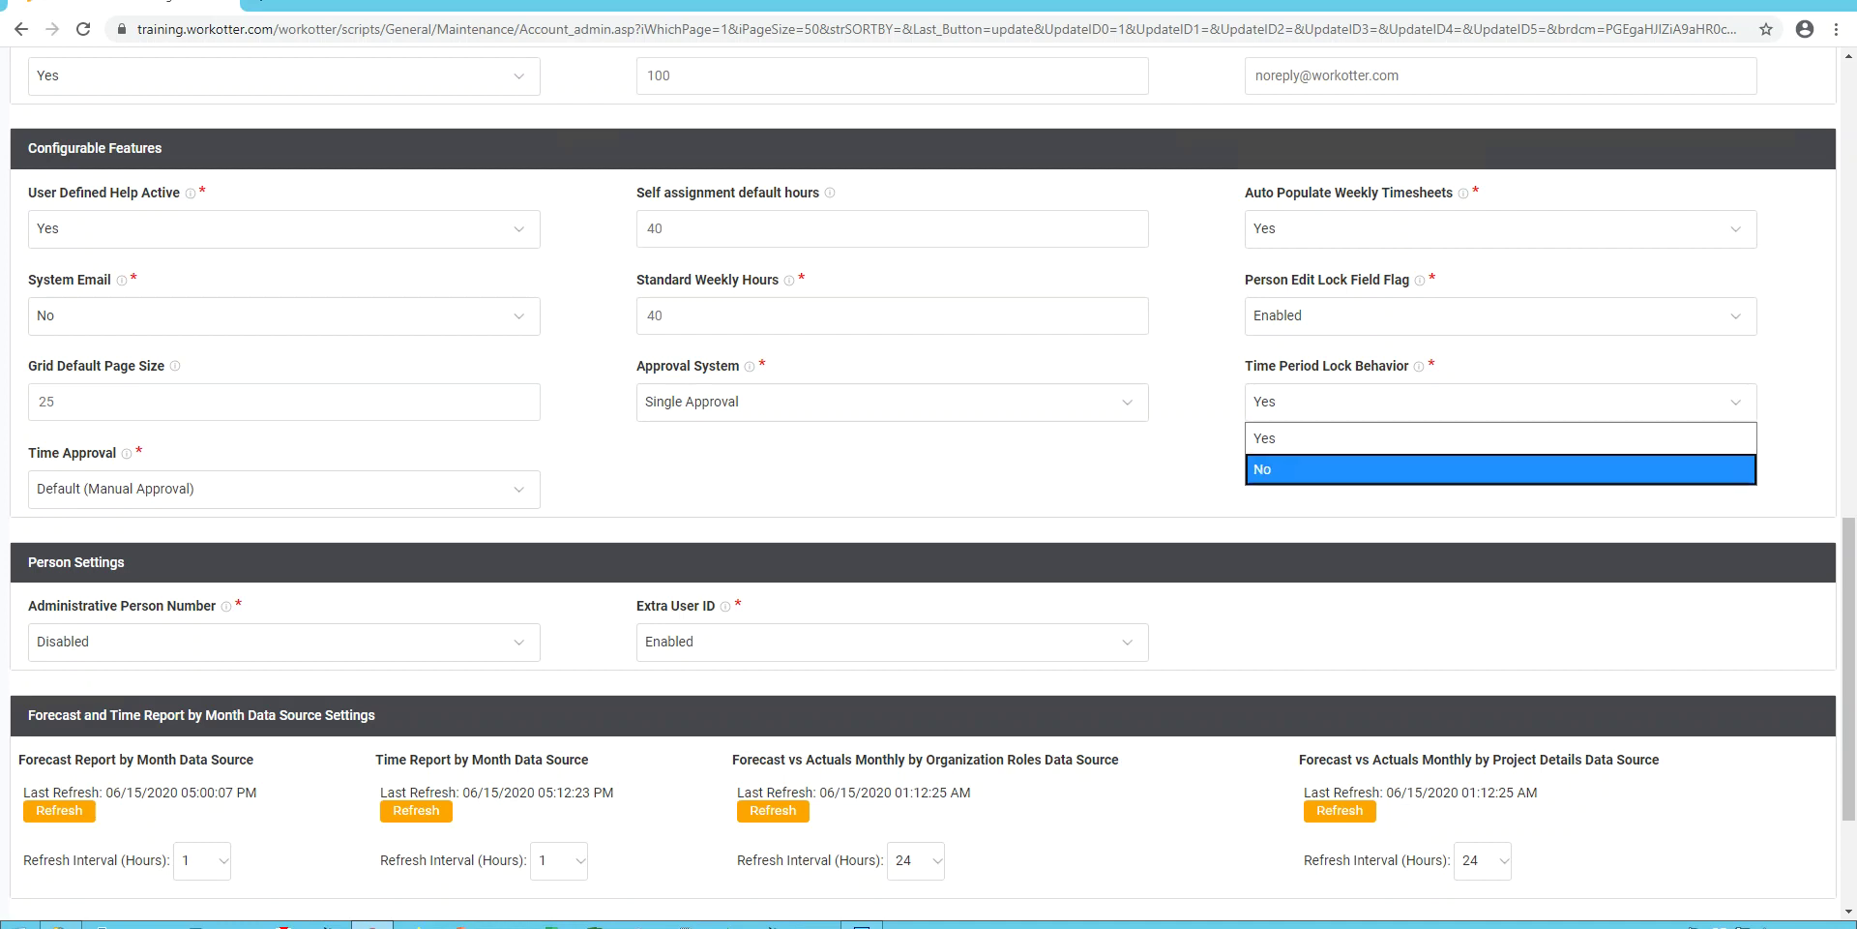
pyautogui.press('Up')
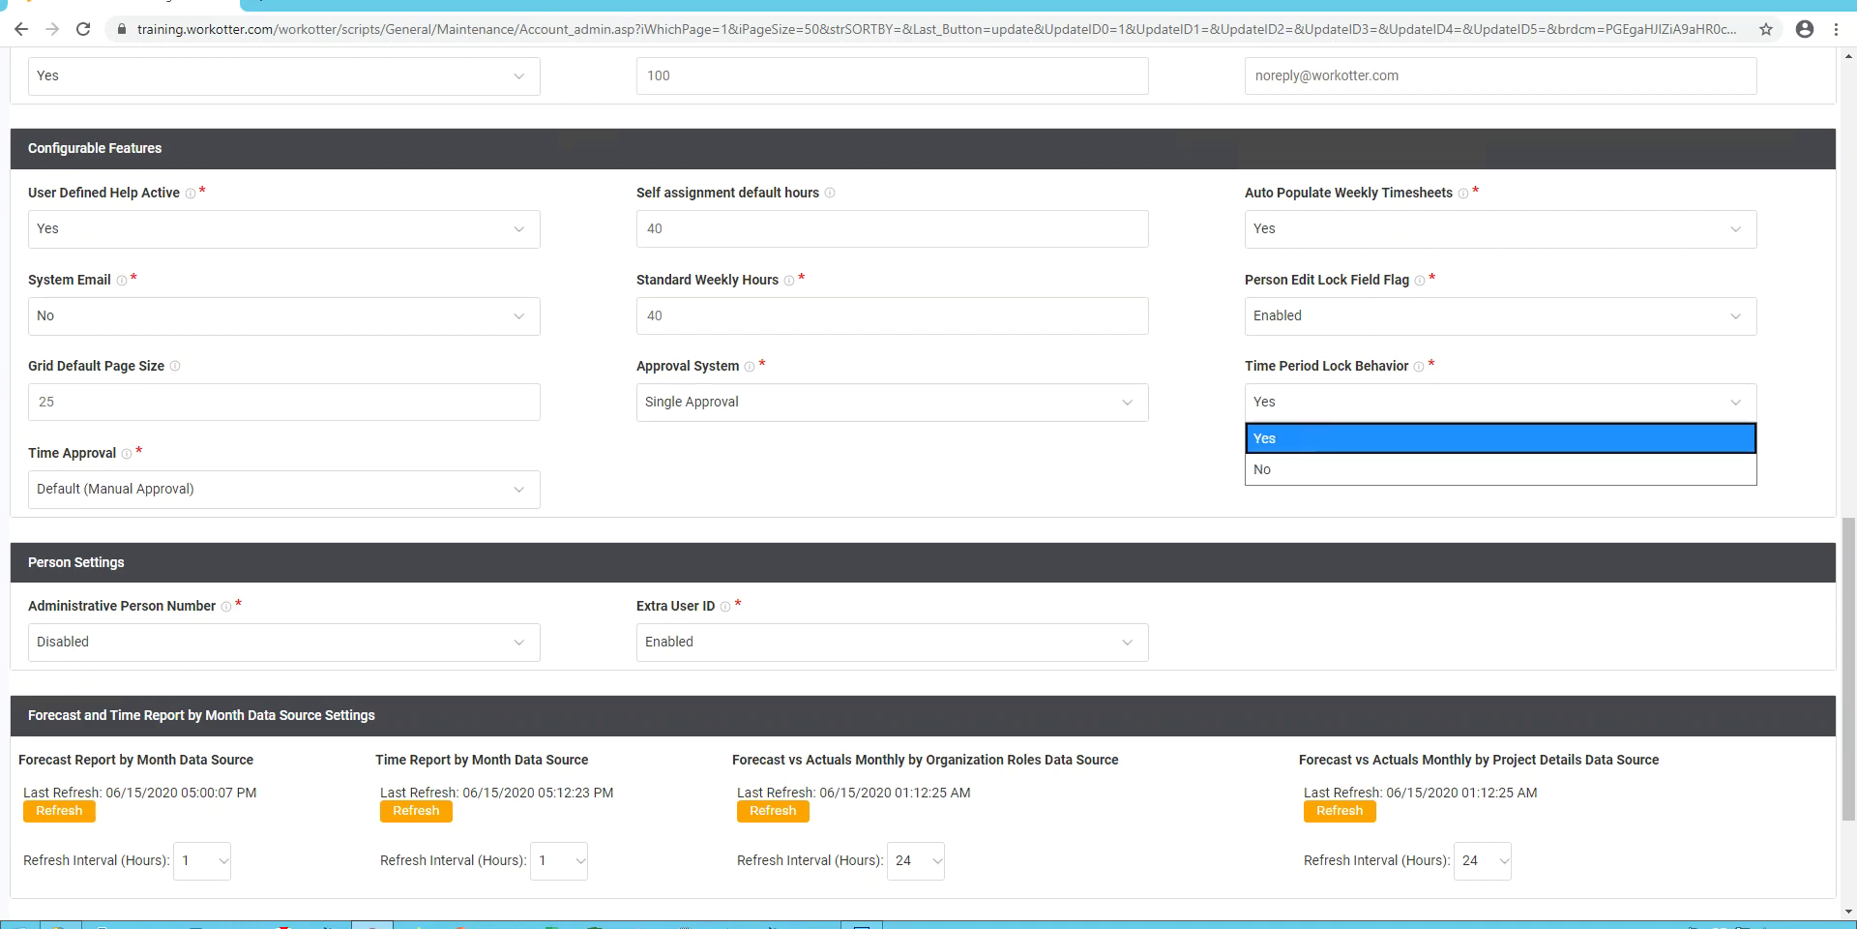
pyautogui.press('Down')
pyautogui.press('Up')
pyautogui.press('Down')
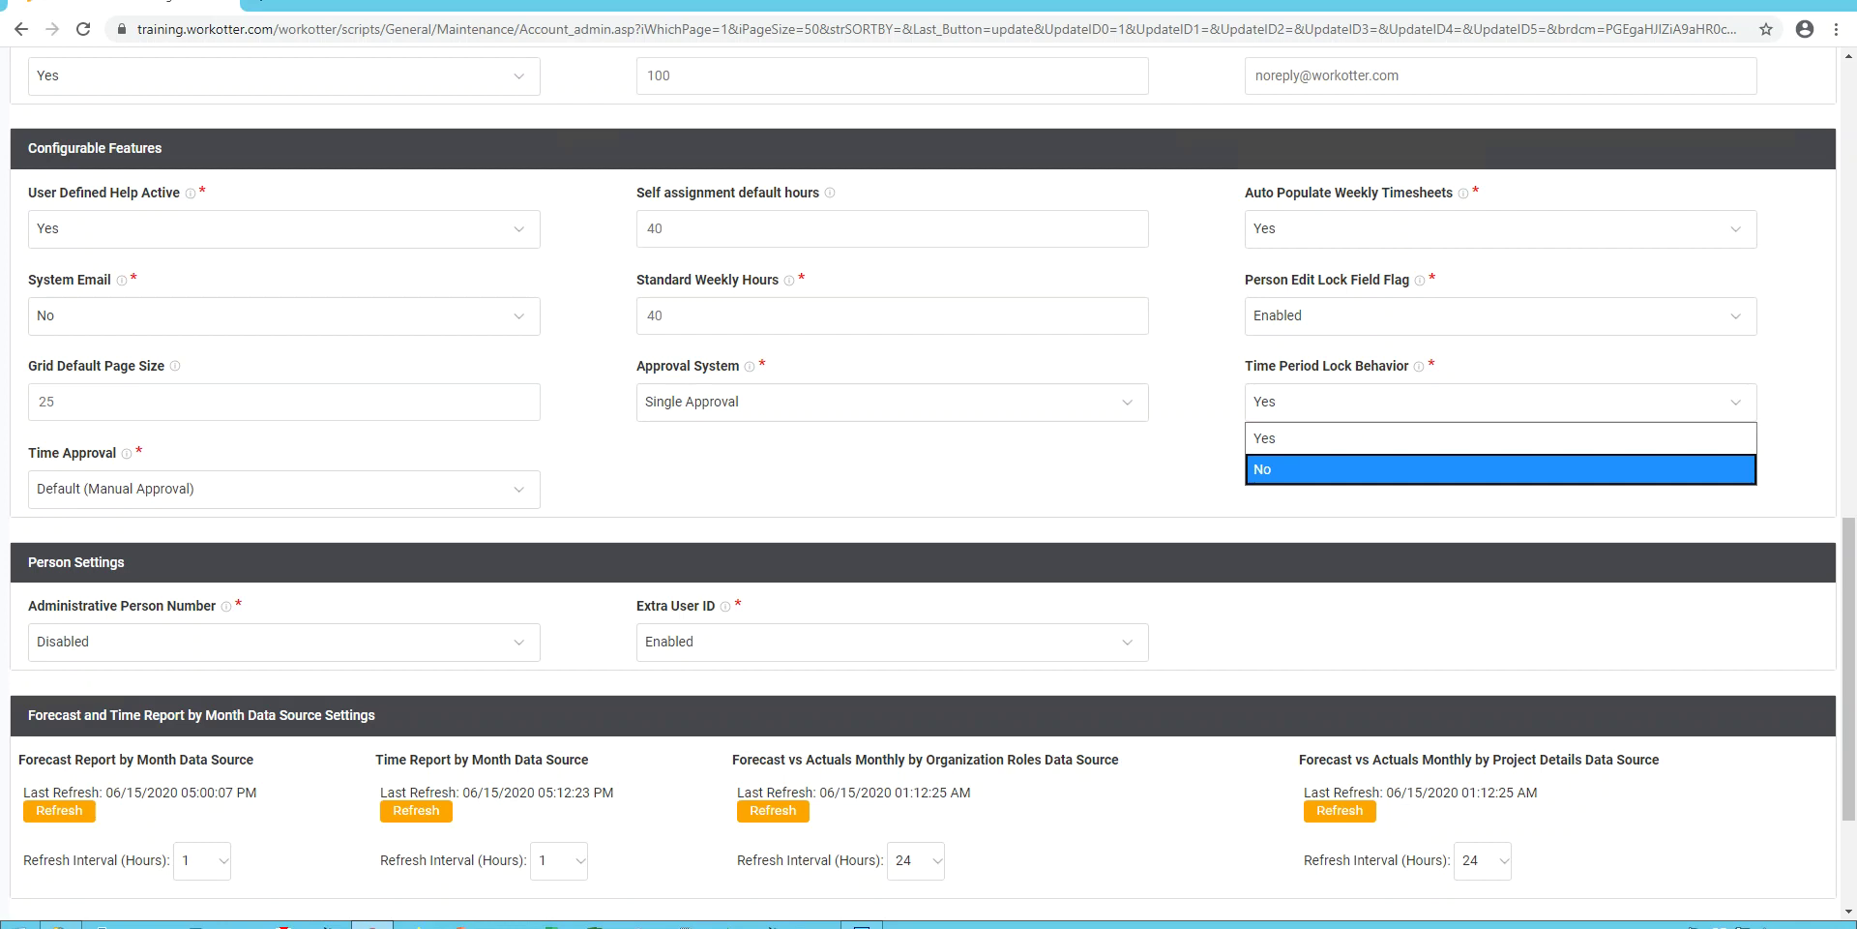
pyautogui.press('Escape')
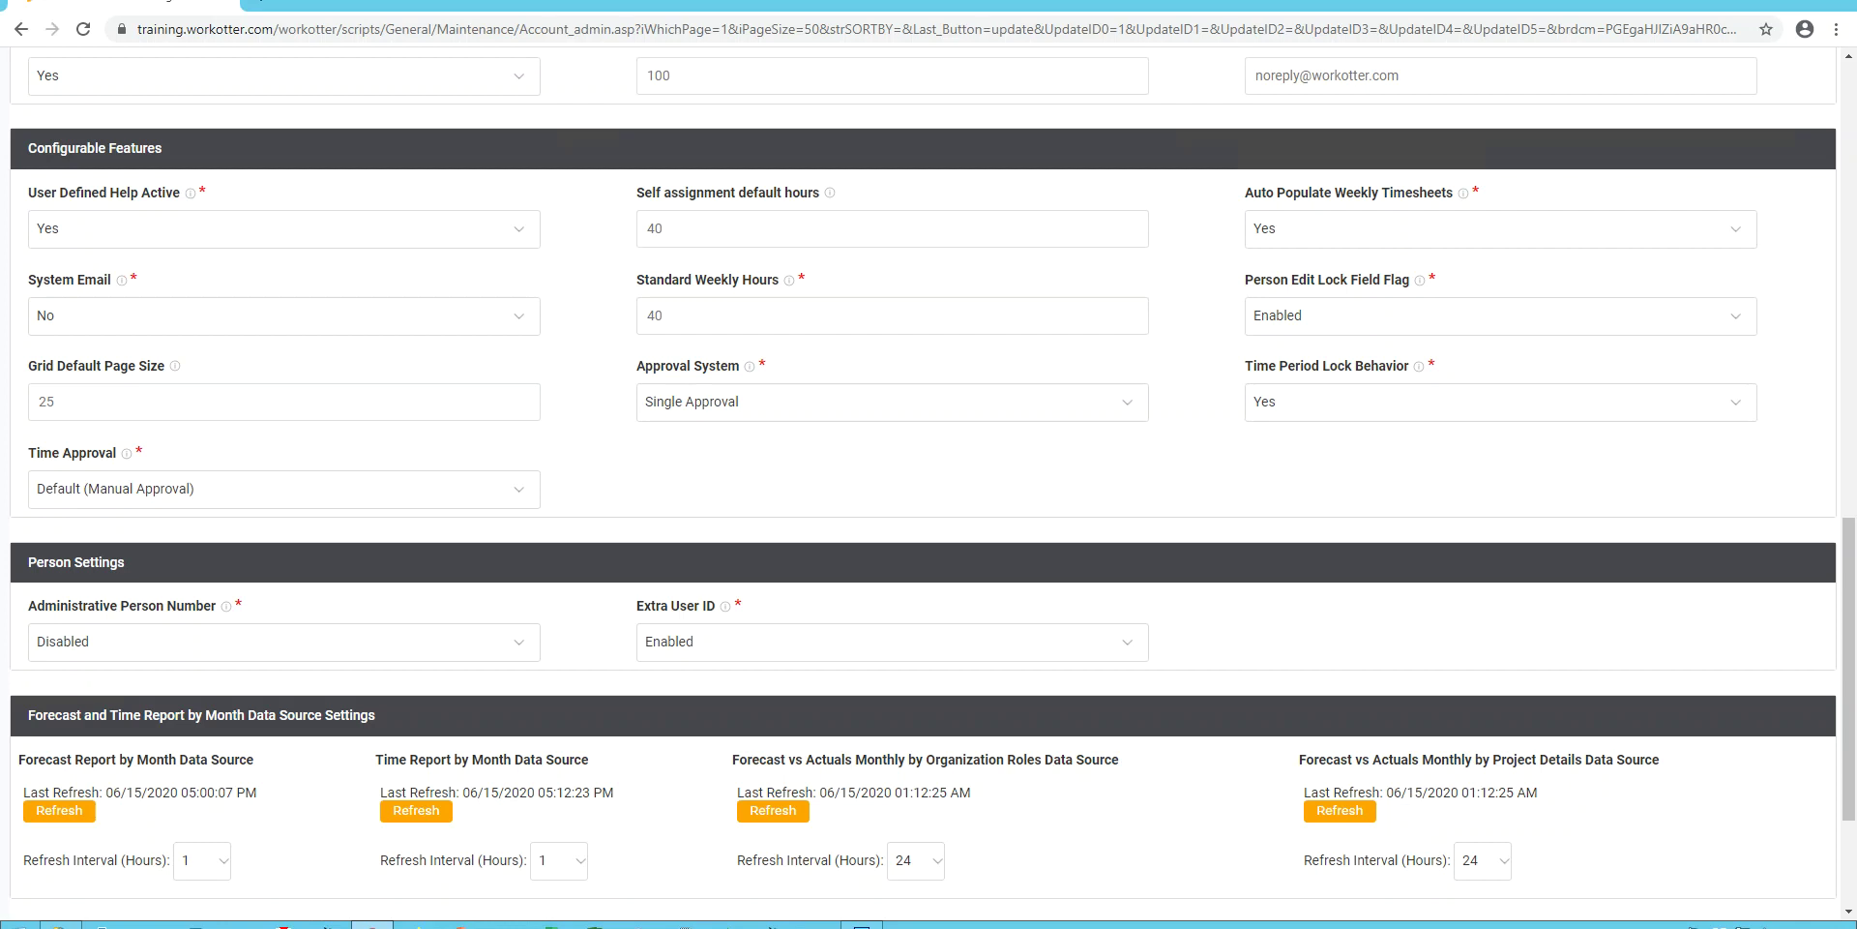
pyautogui.press('Tab')
pyautogui.hotkey('alt', 'Down')
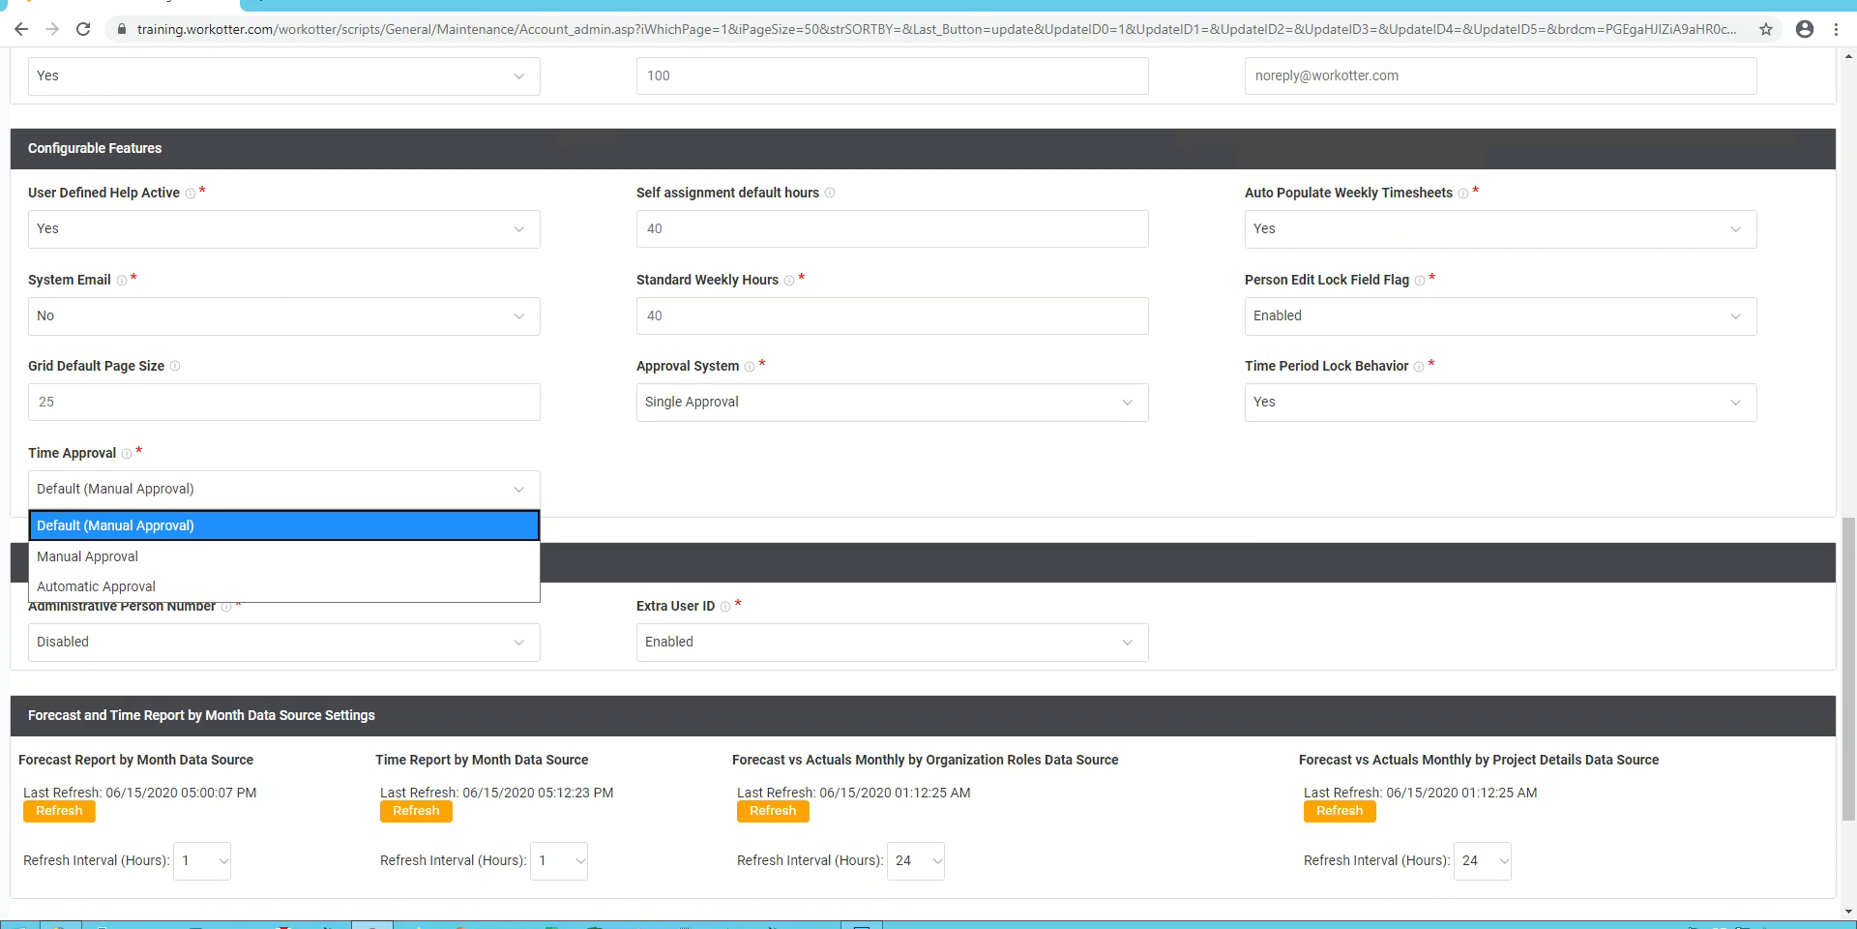
pyautogui.press('Down')
pyautogui.press('Down')
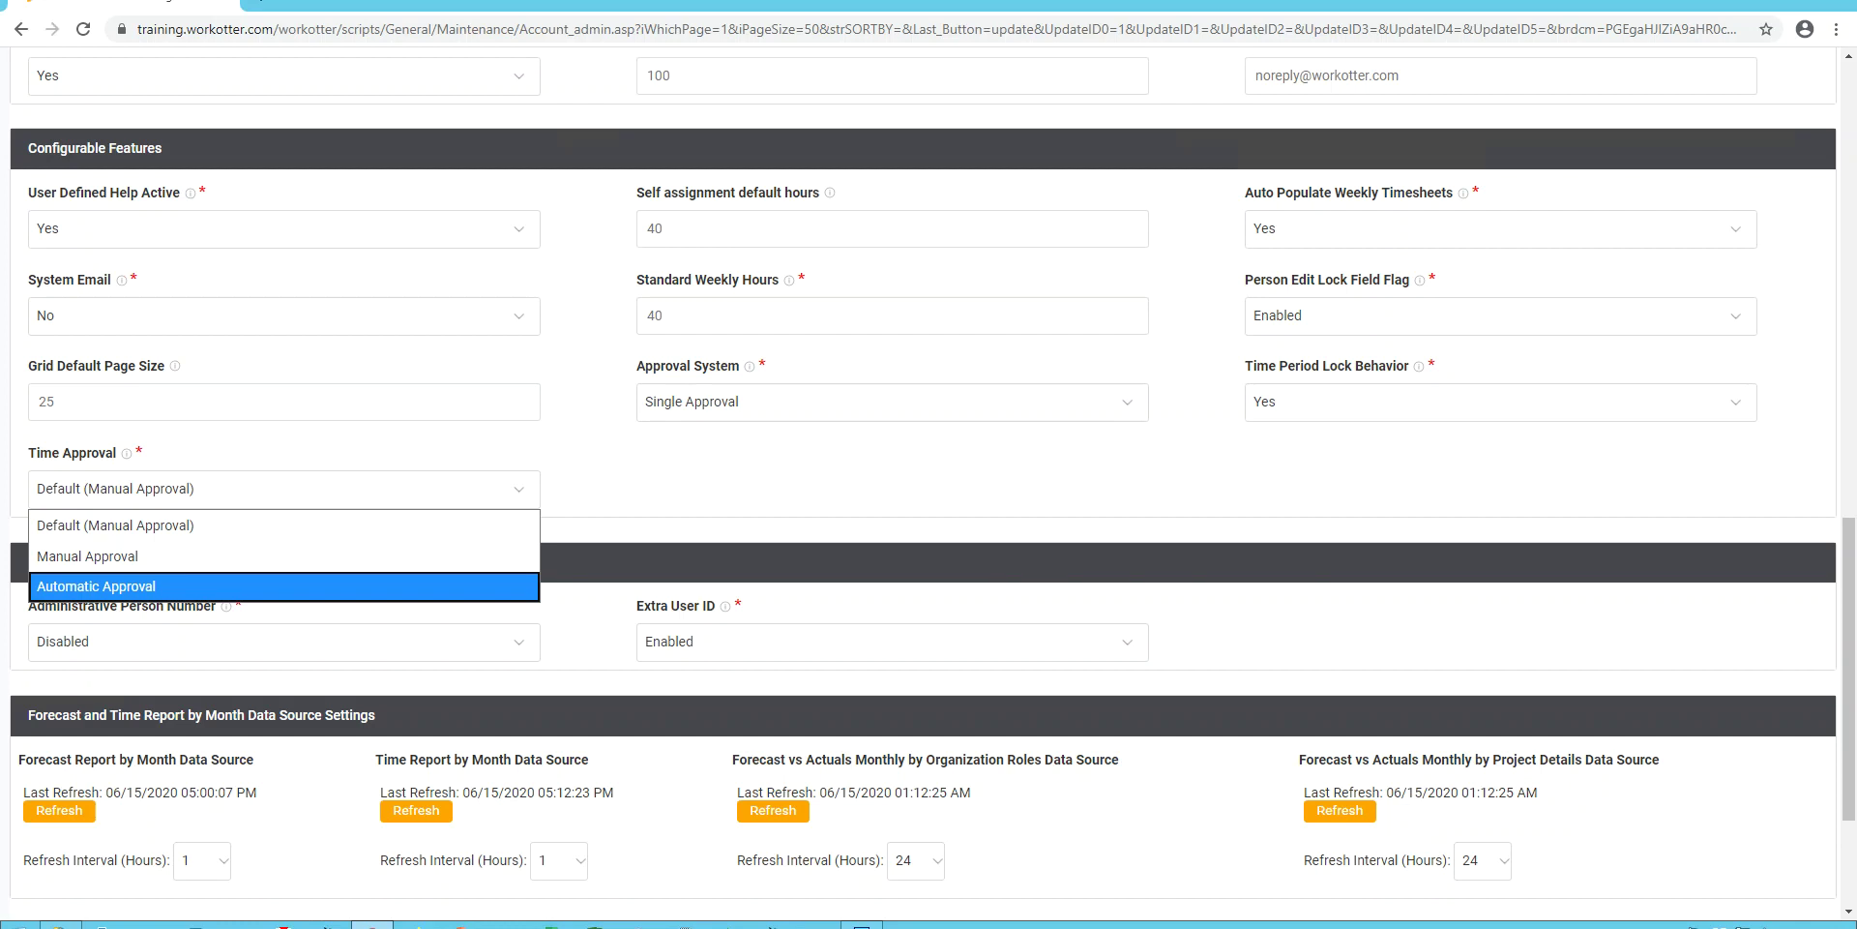
pyautogui.press('Up')
pyautogui.press('Up')
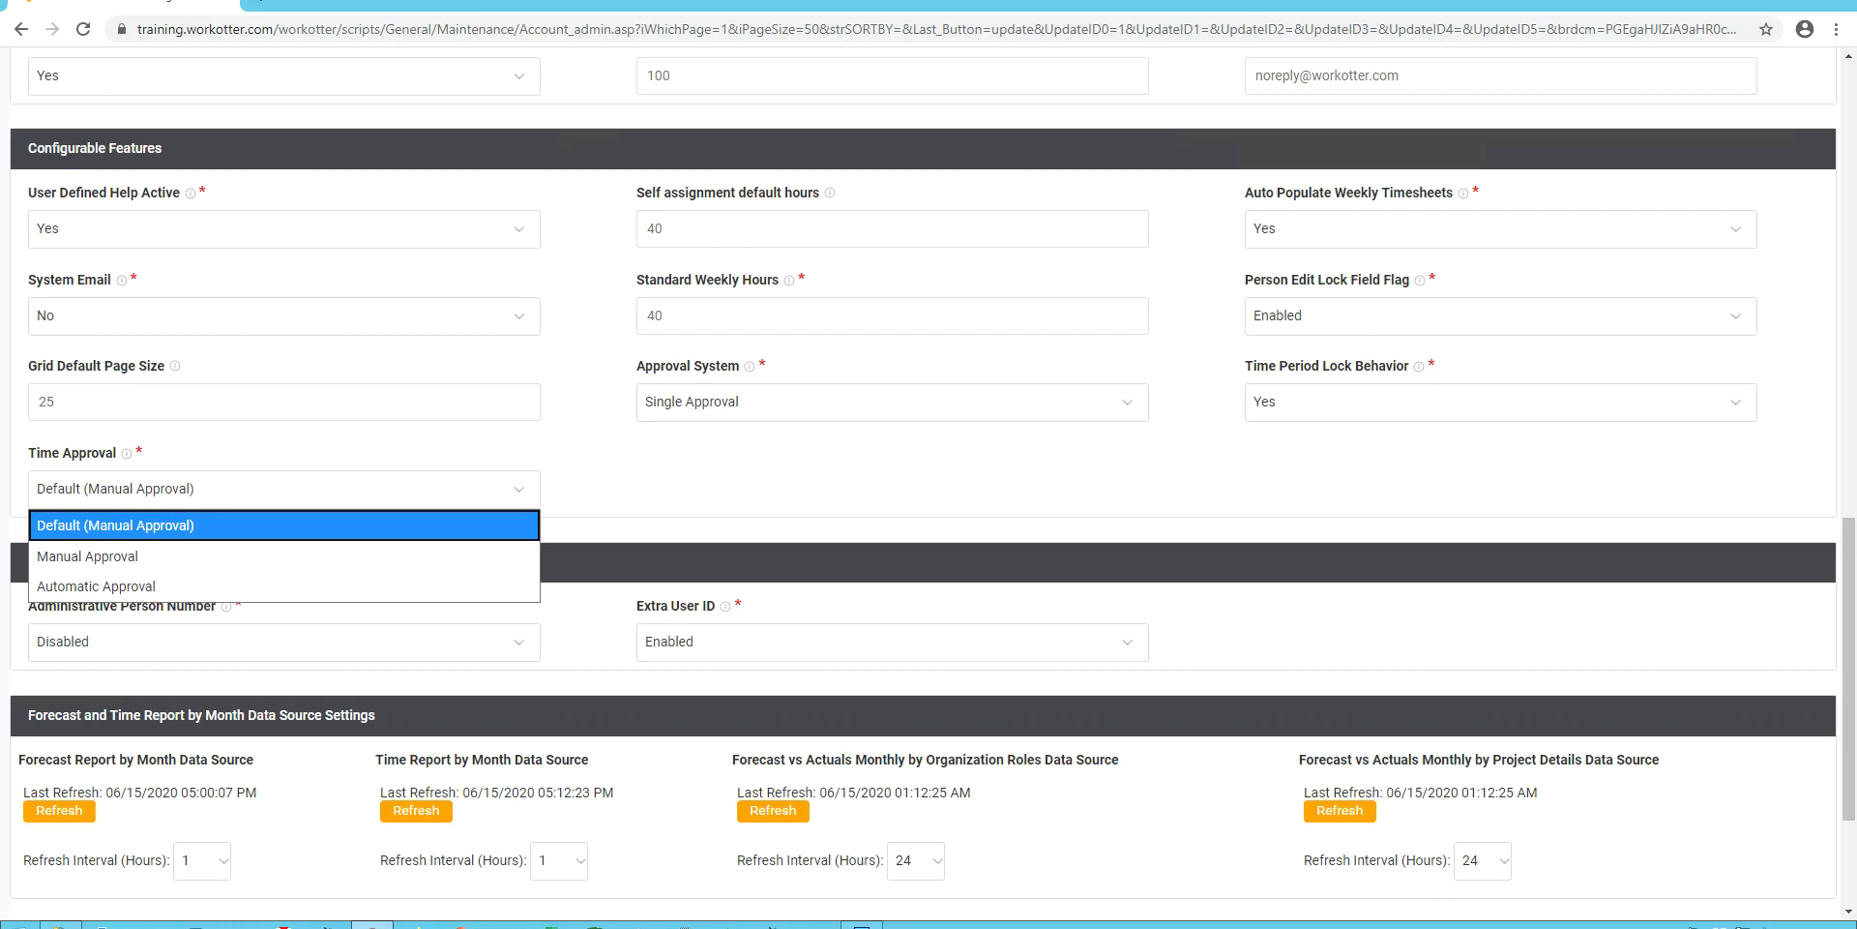
pyautogui.press('Escape')
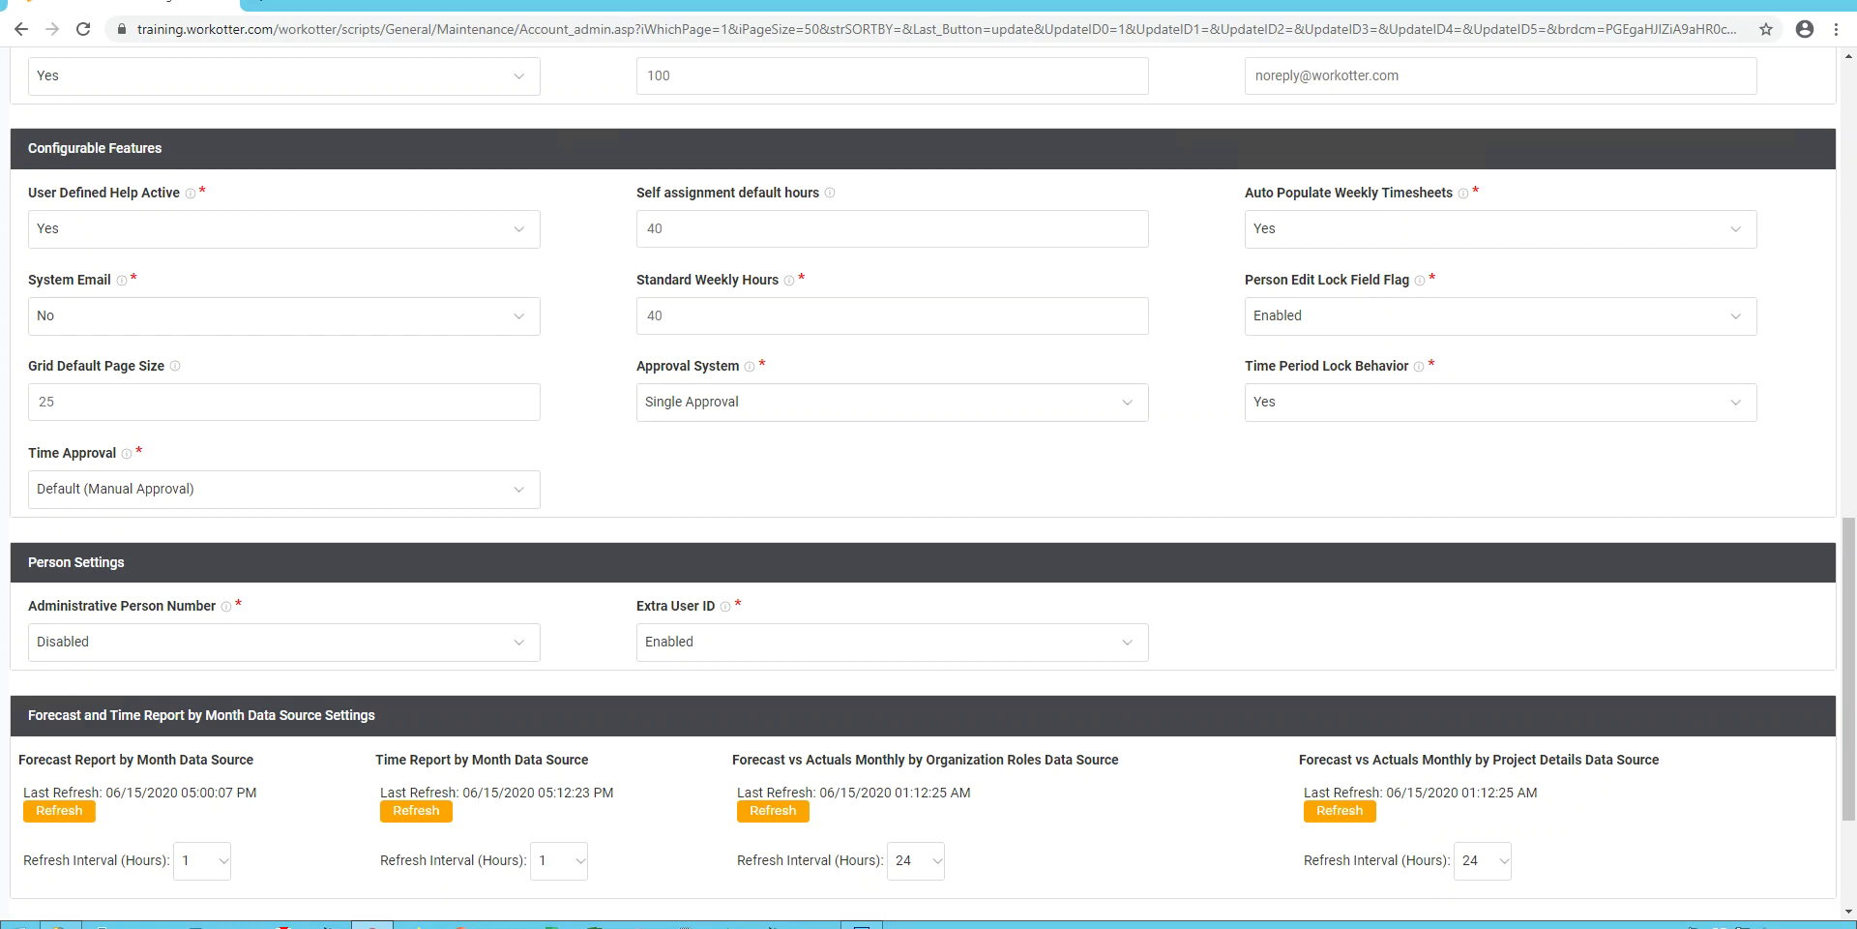
pyautogui.scroll(-2, 929, 484)
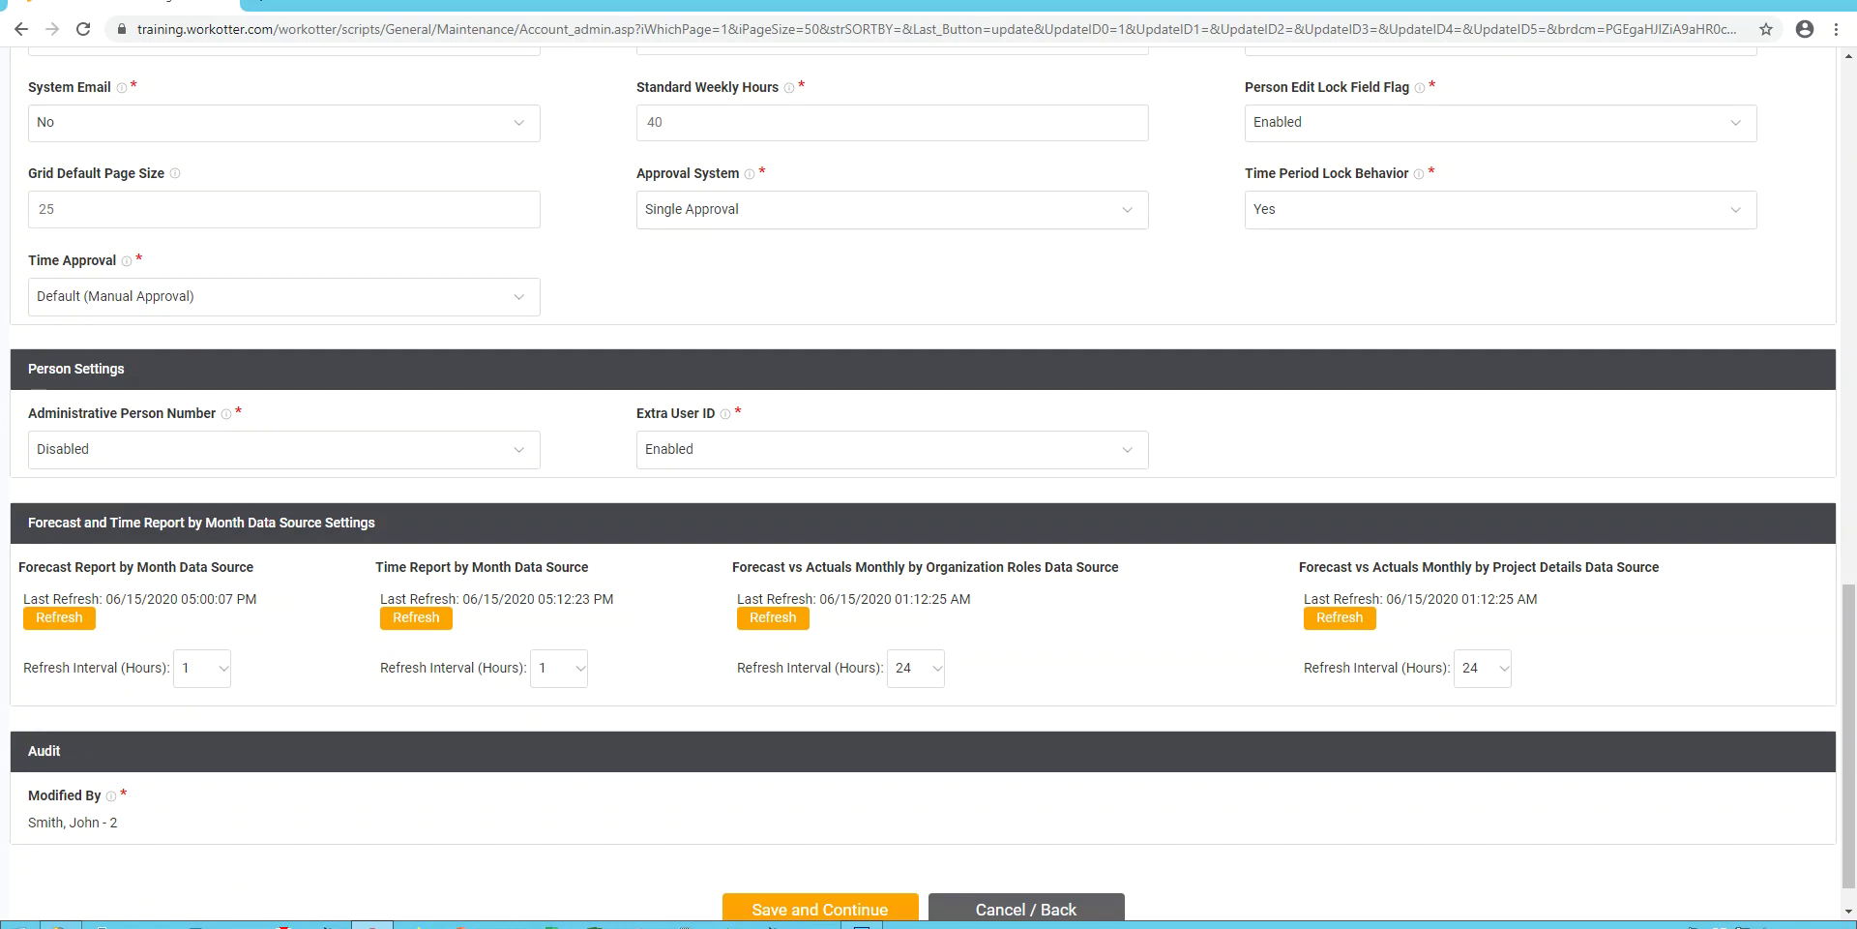
pyautogui.hotkey('alt', 'Down')
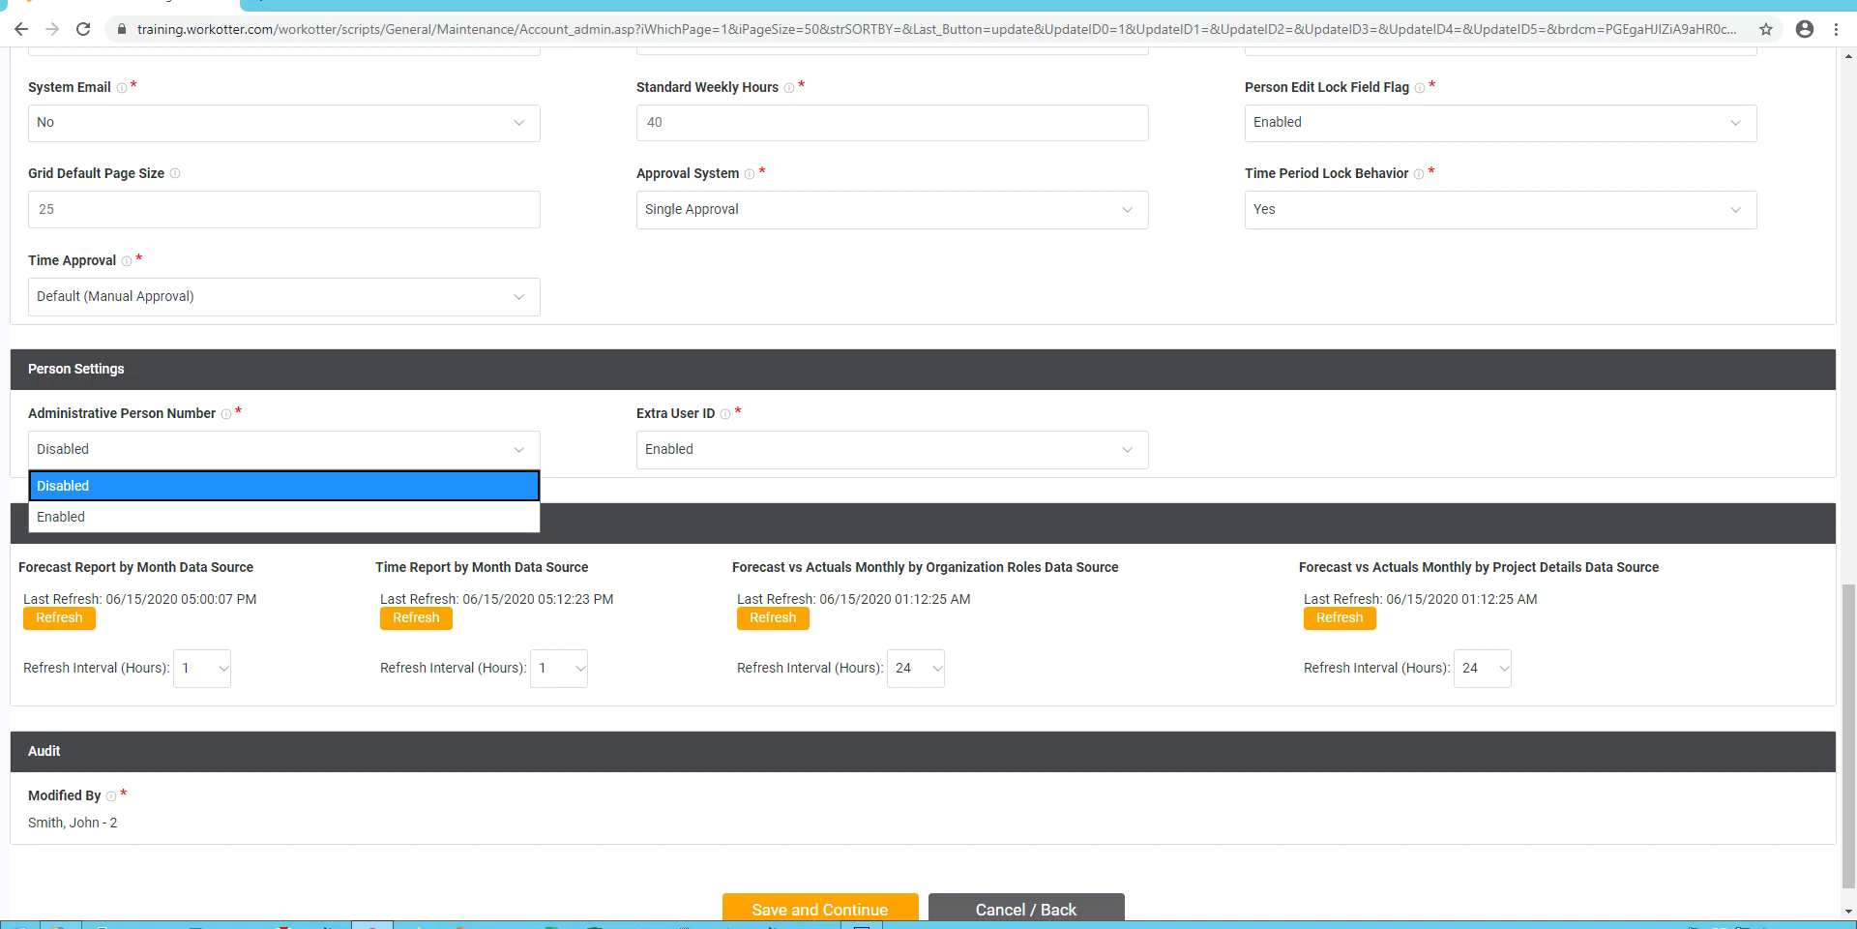
pyautogui.press('Return')
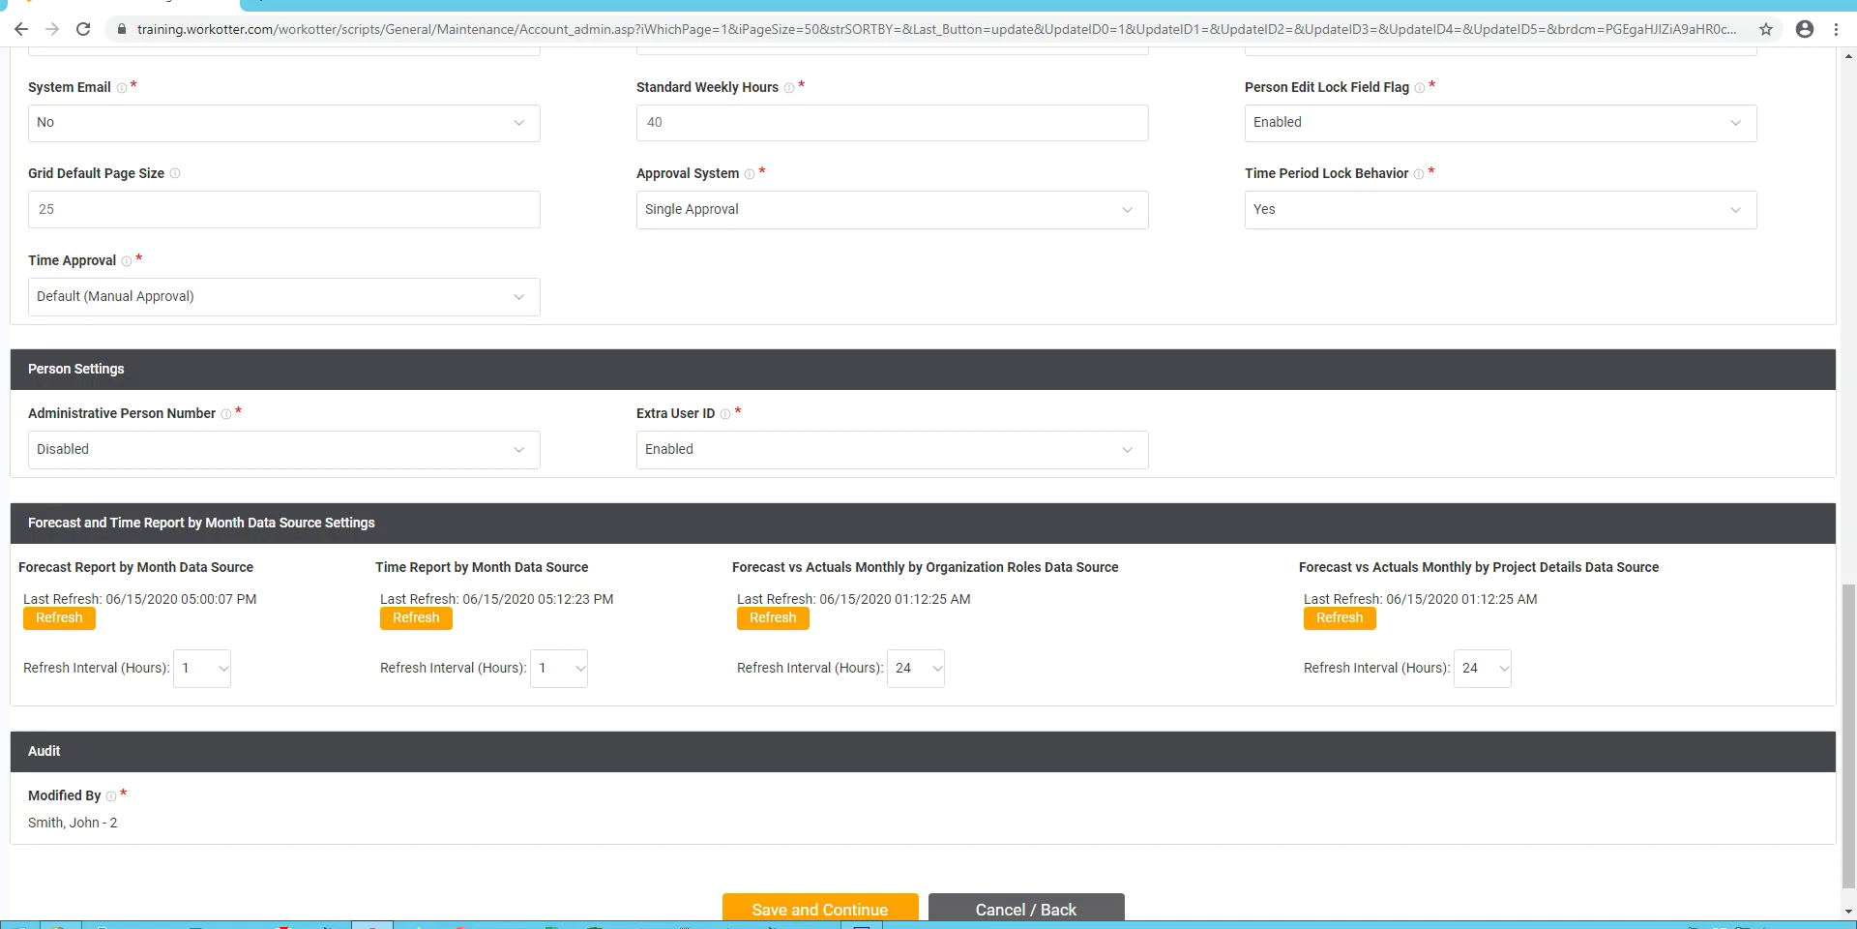
# Scroll up the Global Settings page to review the timesheet reminder settings.
pyautogui.scroll(15, 929, 484)
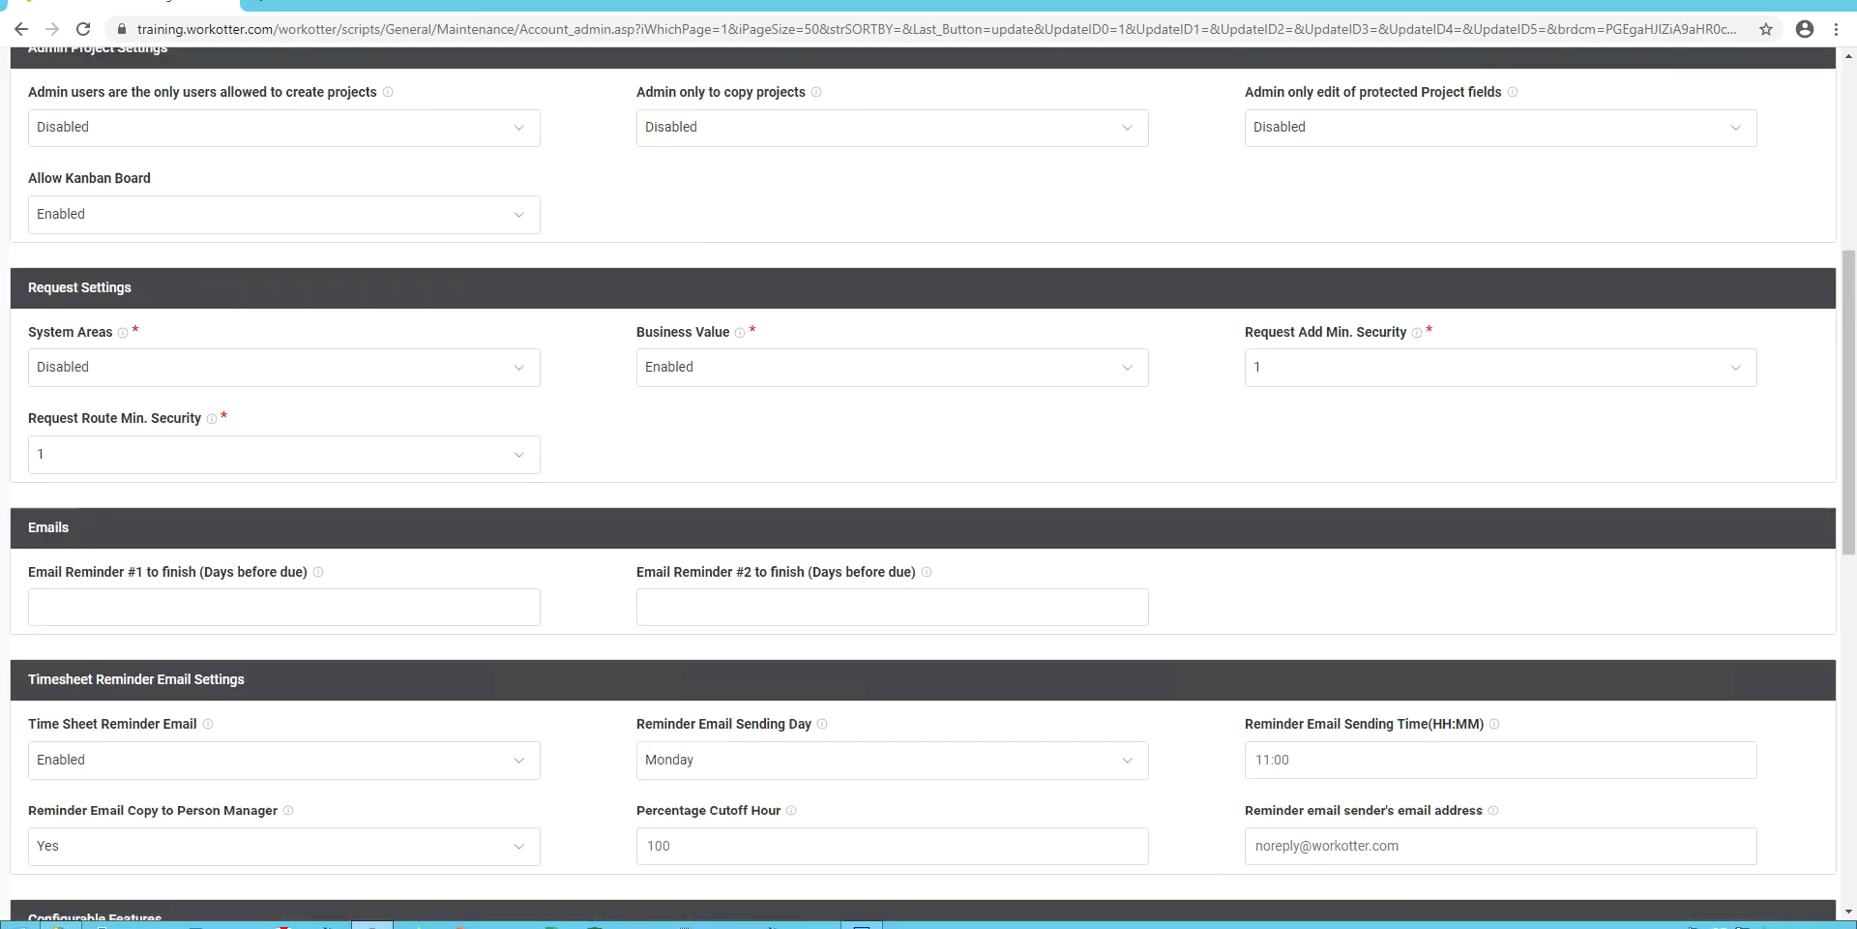